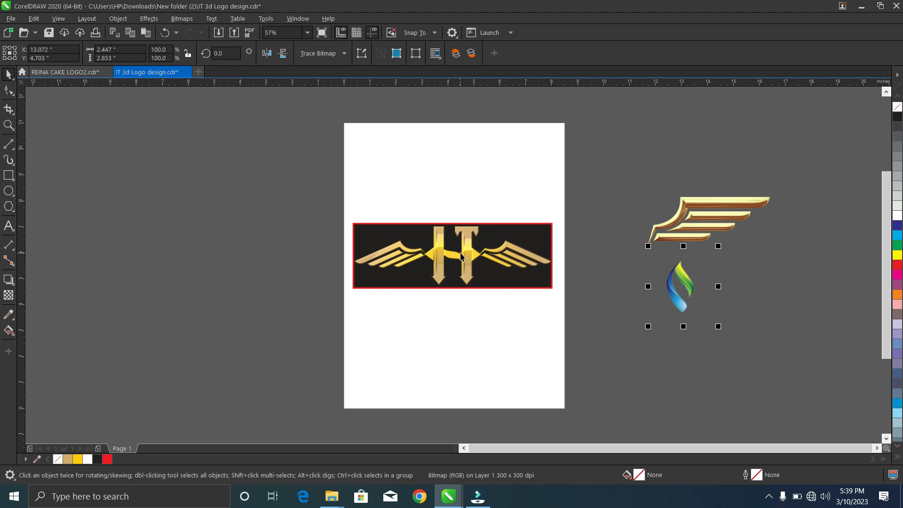
- Move the gold wing image and the blue-green leaf image closer to the page
{"action": "scroll", "coordinate": [460, 250], "scroll_direction": "up", "scroll_amount": 3}
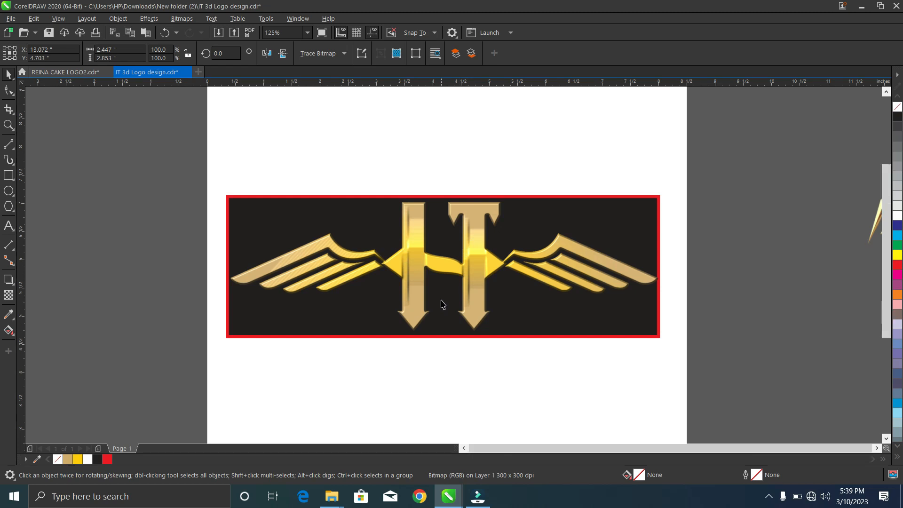
{"action": "scroll", "coordinate": [441, 304], "scroll_direction": "down", "scroll_amount": 3}
{"action": "left_click", "coordinate": [712, 243]}
{"action": "left_click_drag", "start_coordinate": [712, 243], "coordinate": [645, 220]}
{"action": "left_click", "coordinate": [690, 314]}
{"action": "left_click_drag", "start_coordinate": [691, 314], "coordinate": [617, 306]}
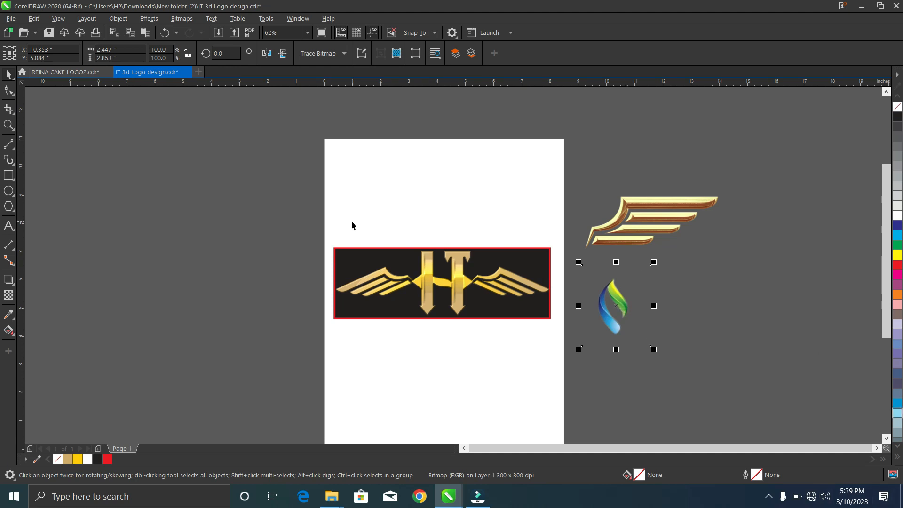
- Move the complete HT logo reference with its red-bordered background off the page, onto the empty area to its left
{"action": "left_click_drag", "start_coordinate": [264, 196], "coordinate": [575, 354]}
{"action": "left_click_drag", "start_coordinate": [441, 286], "coordinate": [207, 279]}
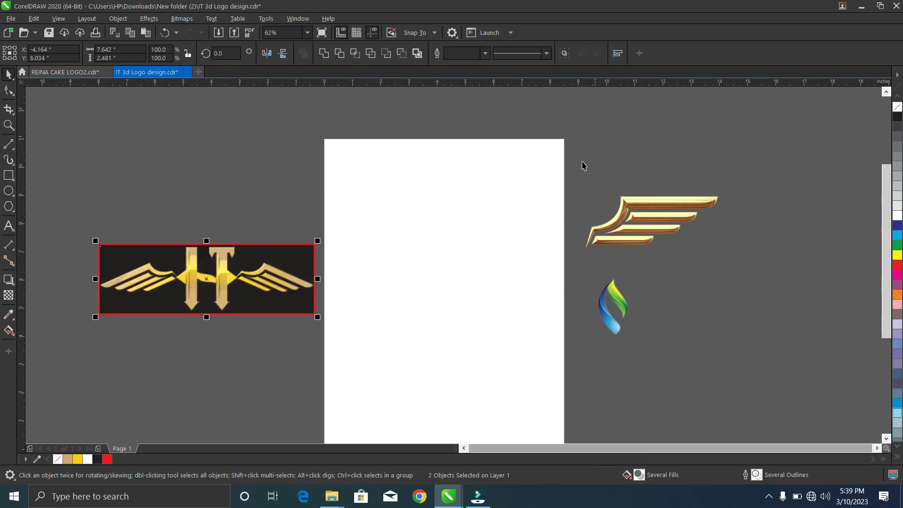
{"action": "left_click", "coordinate": [618, 231]}
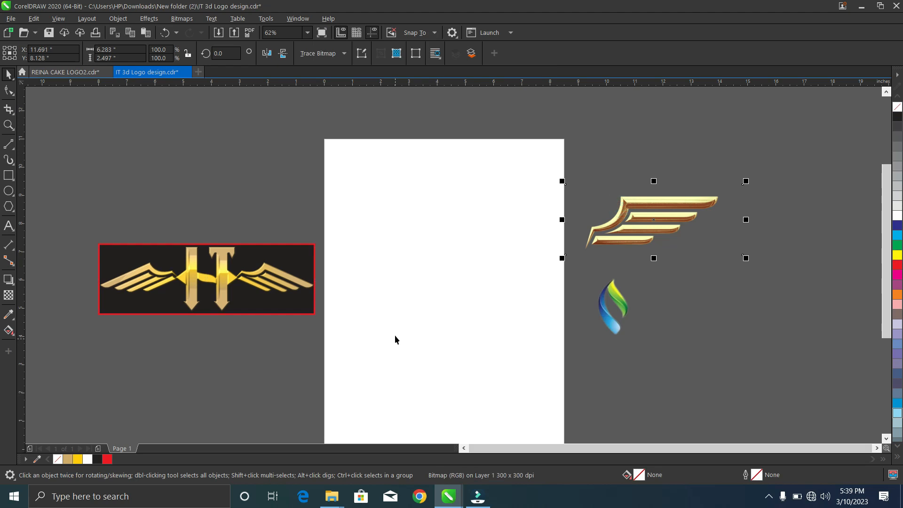
- Draw a thin vertical rectangle about 0.15 in wide and 2.25 in tall near the page's left edge
{"action": "left_click", "coordinate": [10, 176]}
{"action": "left_click_drag", "start_coordinate": [352, 240], "coordinate": [356, 303]}
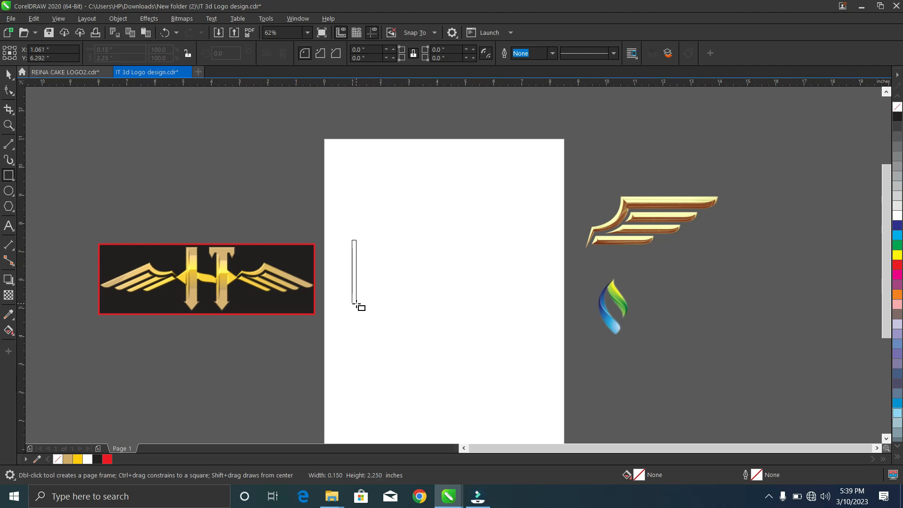
{"action": "left_click_drag", "start_coordinate": [356, 303], "coordinate": [356, 304]}
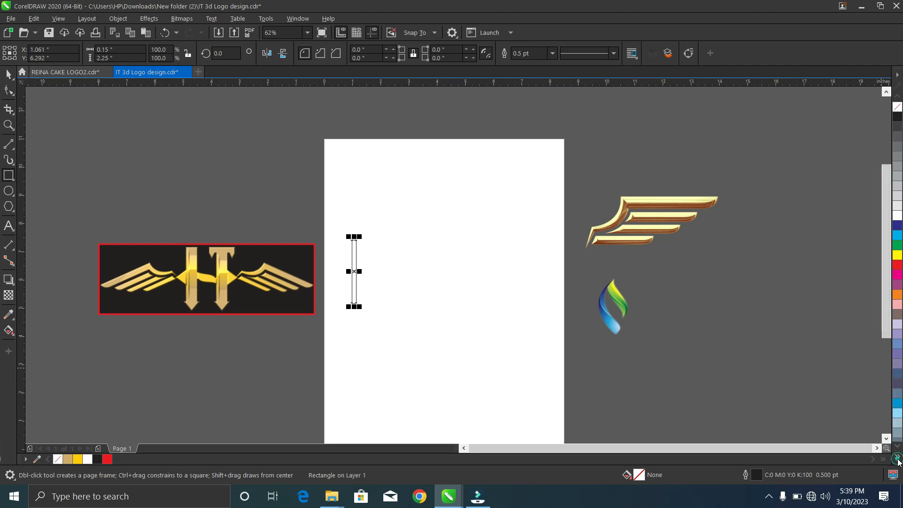
- Fill the thin rectangle with gold C0 M20 Y60 K20 and remove its outline
{"action": "left_click", "coordinate": [897, 460]}
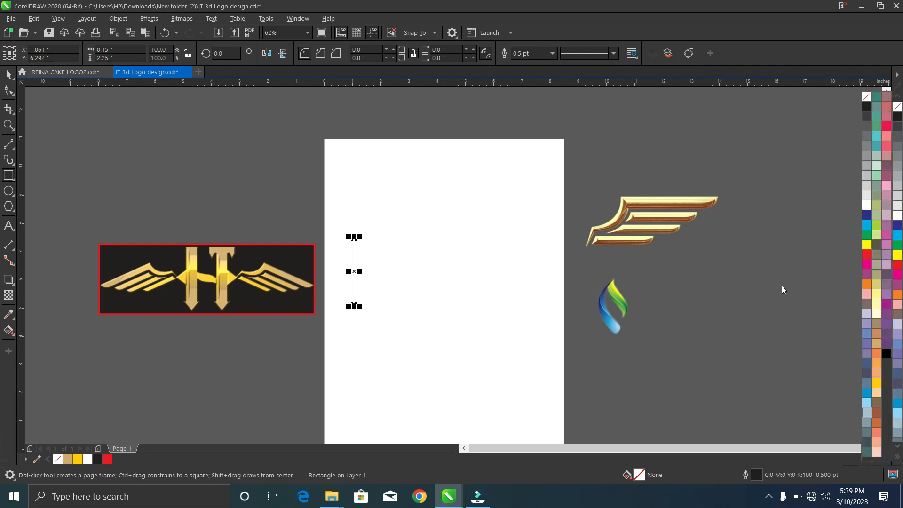
{"action": "left_click", "coordinate": [877, 348]}
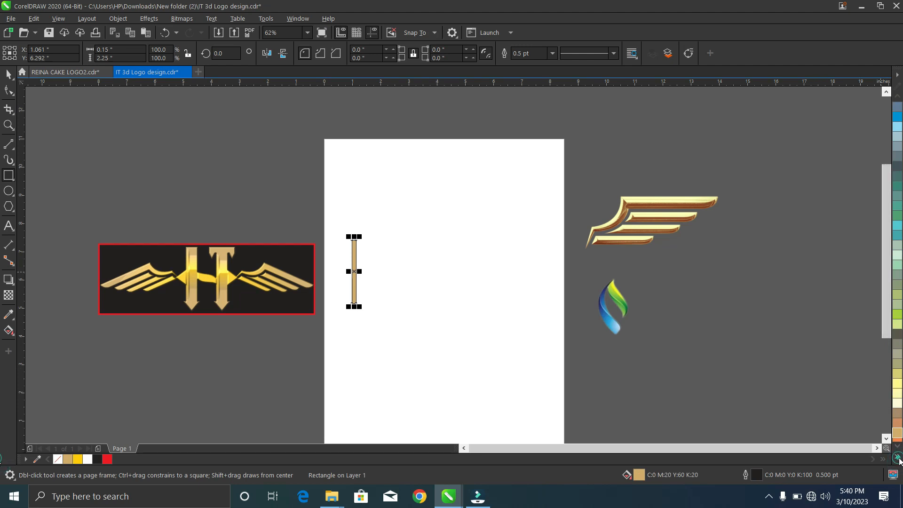
{"action": "left_click", "coordinate": [898, 460]}
{"action": "right_click", "coordinate": [866, 101]}
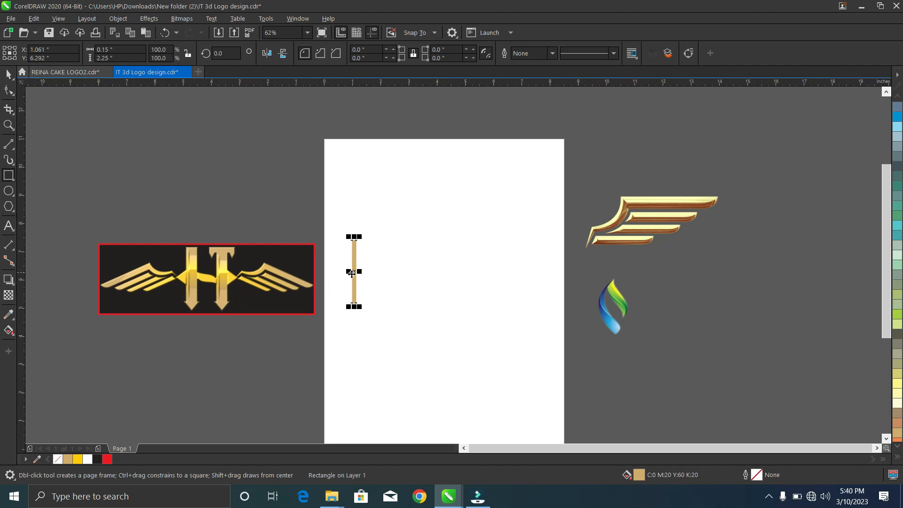
- Duplicate the gold bar and shift the copy 0.3 in to the right of the original
{"action": "scroll", "coordinate": [352, 276], "scroll_direction": "up", "scroll_amount": 2}
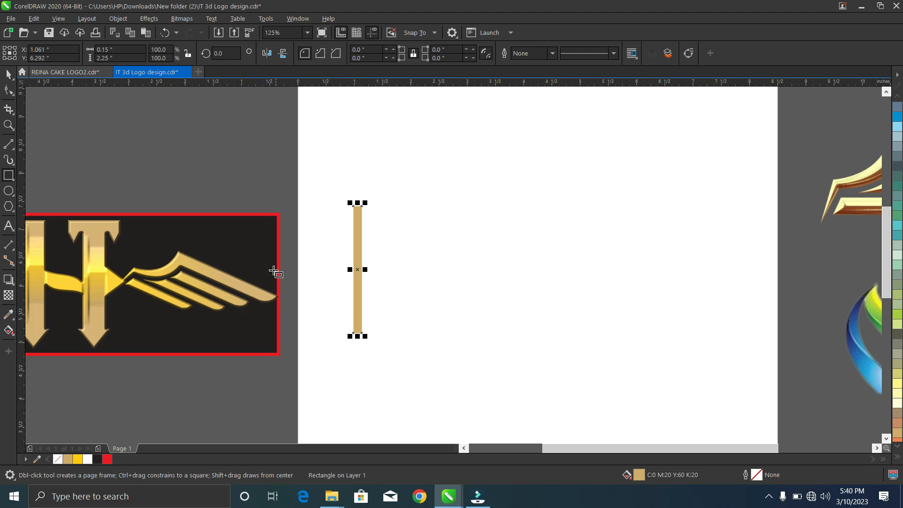
{"action": "key", "text": "space"}
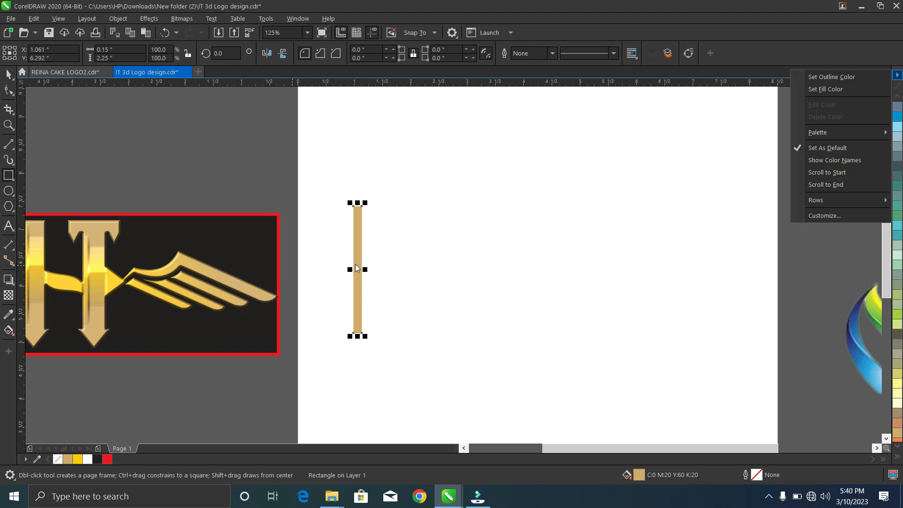
{"action": "left_click", "coordinate": [394, 257]}
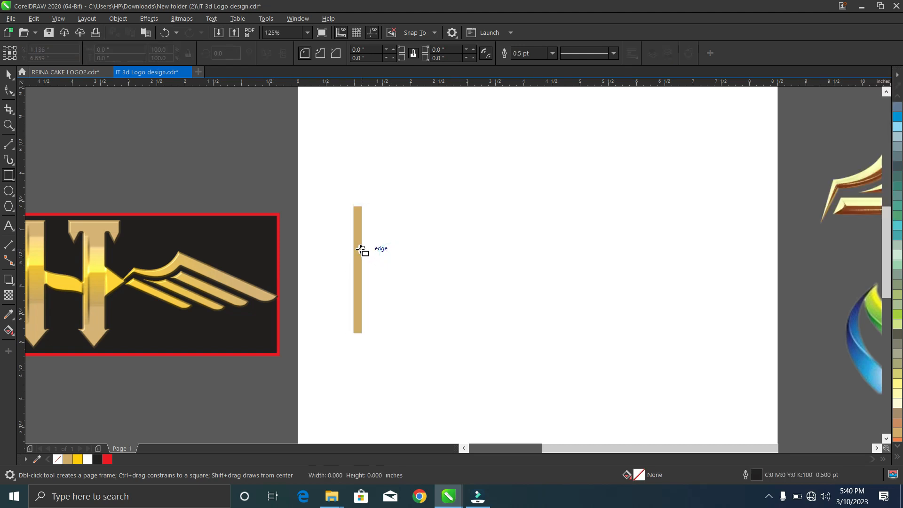
{"action": "left_click", "coordinate": [362, 249]}
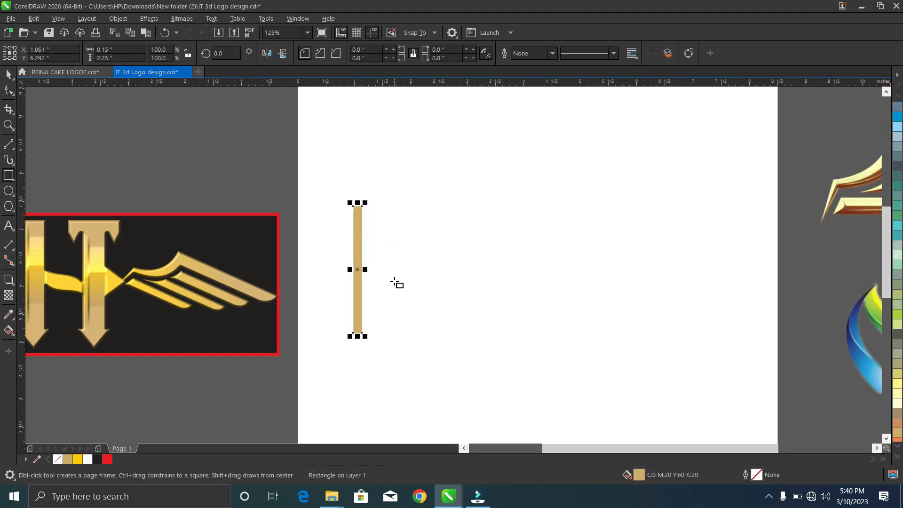
{"action": "key", "text": "ctrl+c"}
{"action": "key", "text": "ctrl+v"}
{"action": "key", "text": "Right"}
{"action": "key", "text": "Right"}
{"action": "key", "text": "Right"}
{"action": "key", "text": "Right"}
{"action": "key", "text": "Right"}
{"action": "key", "text": "Right"}
{"action": "key", "text": "Right"}
{"action": "key", "text": "Right"}
{"action": "key", "text": "Right"}
{"action": "key", "text": "Right"}
{"action": "key", "text": "Right"}
{"action": "key", "text": "Right"}
{"action": "key", "text": "Right"}
{"action": "key", "text": "Right"}
{"action": "key", "text": "Right"}
{"action": "key", "text": "Right"}
{"action": "key", "text": "Right"}
{"action": "key", "text": "Right"}
{"action": "key", "text": "Right"}
{"action": "key", "text": "Right"}
{"action": "key", "text": "Right"}
{"action": "key", "text": "Right"}
{"action": "key", "text": "Right"}
{"action": "key", "text": "Right"}
{"action": "key", "text": "Right"}
{"action": "key", "text": "Right"}
{"action": "key", "text": "Right"}
{"action": "key", "text": "Right"}
{"action": "key", "text": "Right"}
{"action": "key", "text": "Right"}
{"action": "key", "text": "Right"}
{"action": "key", "text": "Right"}
{"action": "key", "text": "Right"}
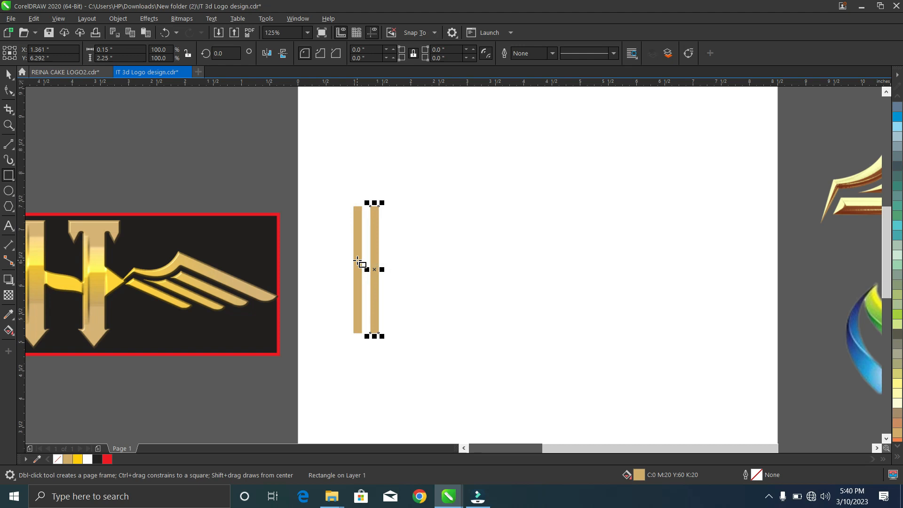
- Widen the copied bar to 0.3 in by extending its left side toward the original bar
{"action": "scroll", "coordinate": [359, 263], "scroll_direction": "up", "scroll_amount": 3}
{"action": "left_click_drag", "start_coordinate": [405, 297], "coordinate": [371, 298]}
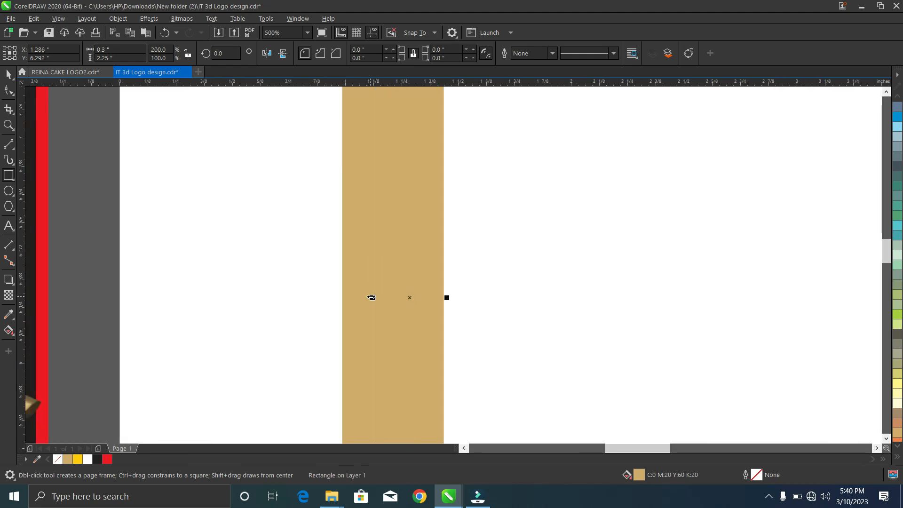
{"action": "scroll", "coordinate": [371, 297], "scroll_direction": "down", "scroll_amount": 3}
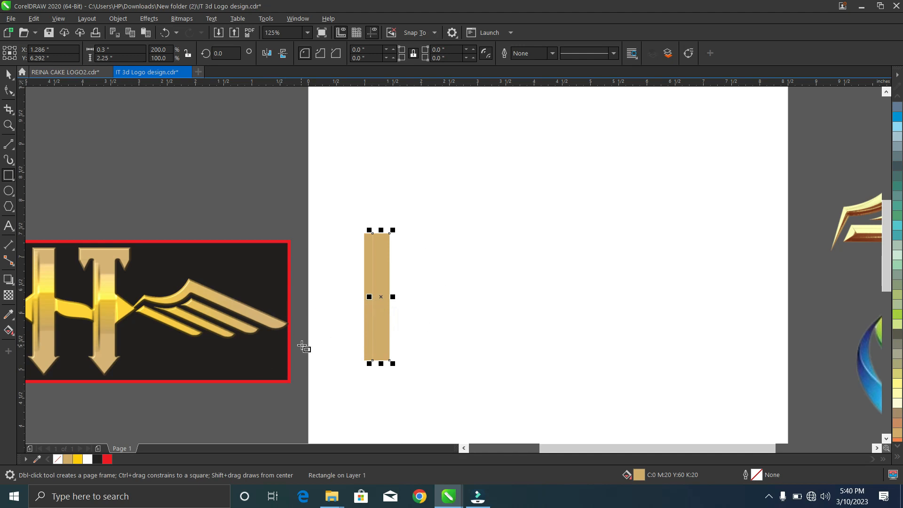
- Extend the wide bar's left edge to a width of 0.302 in, closing the hairline gap to the narrow bar
{"action": "scroll", "coordinate": [374, 297], "scroll_direction": "up", "scroll_amount": 2}
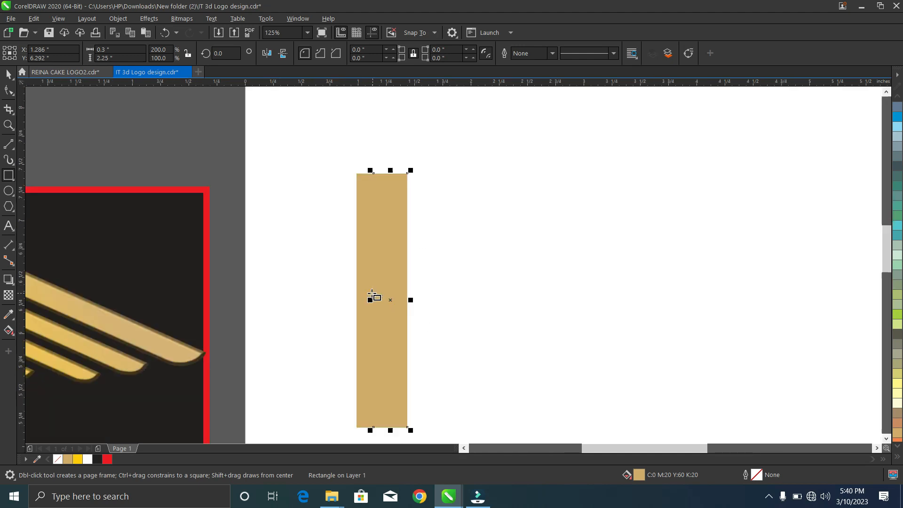
{"action": "scroll", "coordinate": [372, 296], "scroll_direction": "up", "scroll_amount": 2}
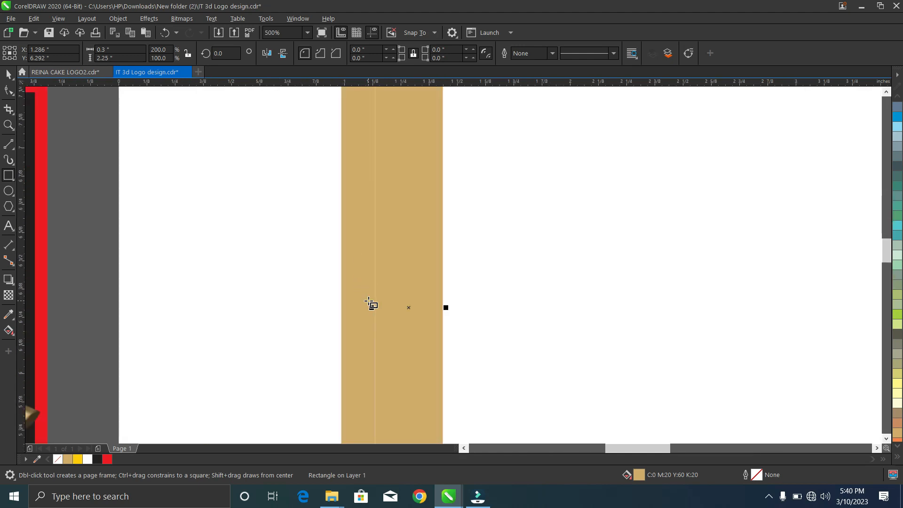
{"action": "scroll", "coordinate": [371, 305], "scroll_direction": "up", "scroll_amount": 2}
{"action": "left_click_drag", "start_coordinate": [377, 314], "coordinate": [378, 308]}
{"action": "scroll", "coordinate": [383, 316], "scroll_direction": "up", "scroll_amount": 6}
{"action": "scroll", "coordinate": [379, 308], "scroll_direction": "down", "scroll_amount": 10}
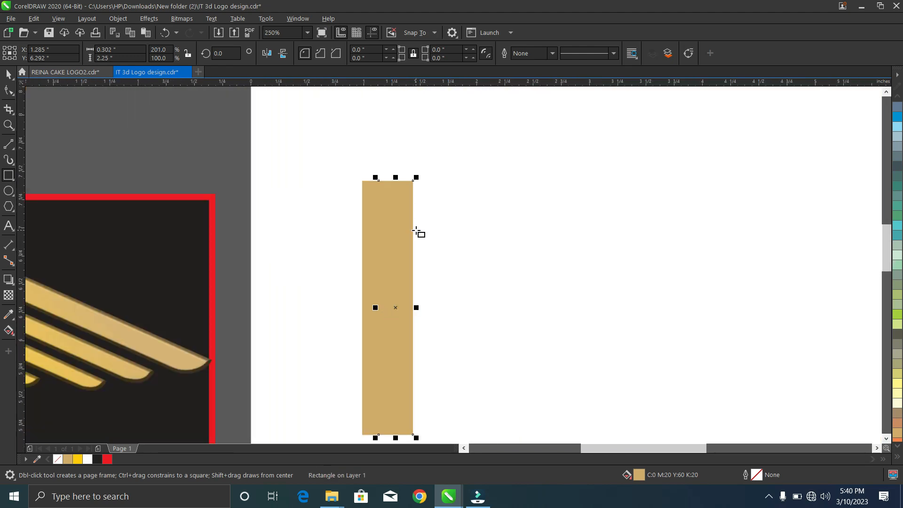
{"action": "left_click", "coordinate": [329, 308]}
{"action": "scroll", "coordinate": [329, 308], "scroll_direction": "down", "scroll_amount": 2}
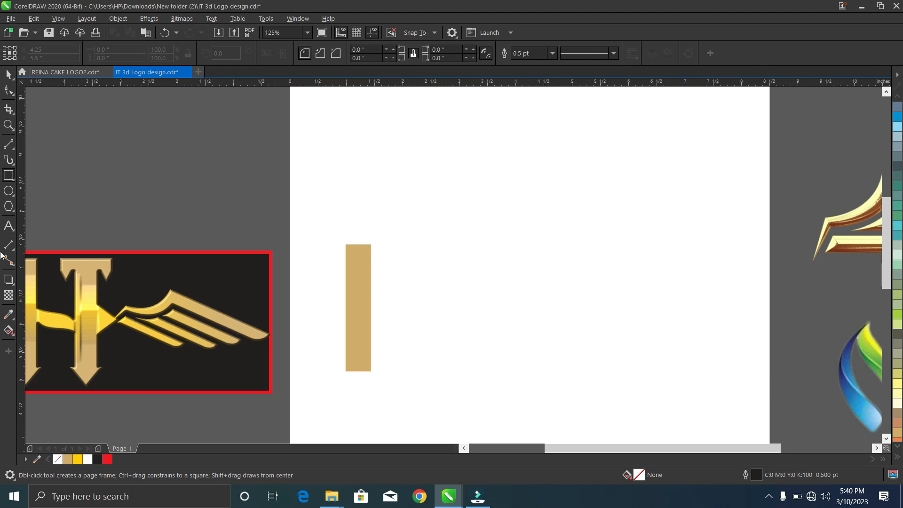
- Apply a vertical linear fountain fill running from gold at the top to white at the bottom of the narrow bar
{"action": "left_click", "coordinate": [348, 318]}
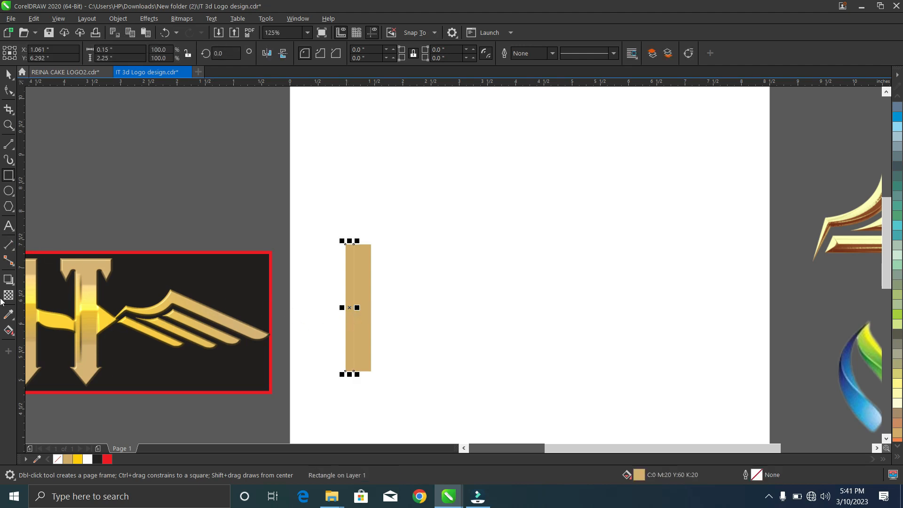
{"action": "left_click", "coordinate": [8, 332]}
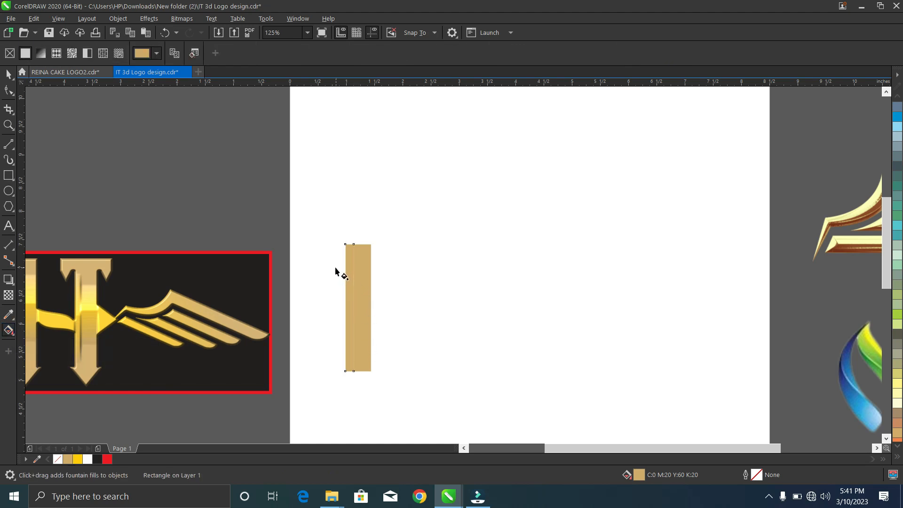
{"action": "left_click_drag", "start_coordinate": [335, 267], "coordinate": [337, 386]}
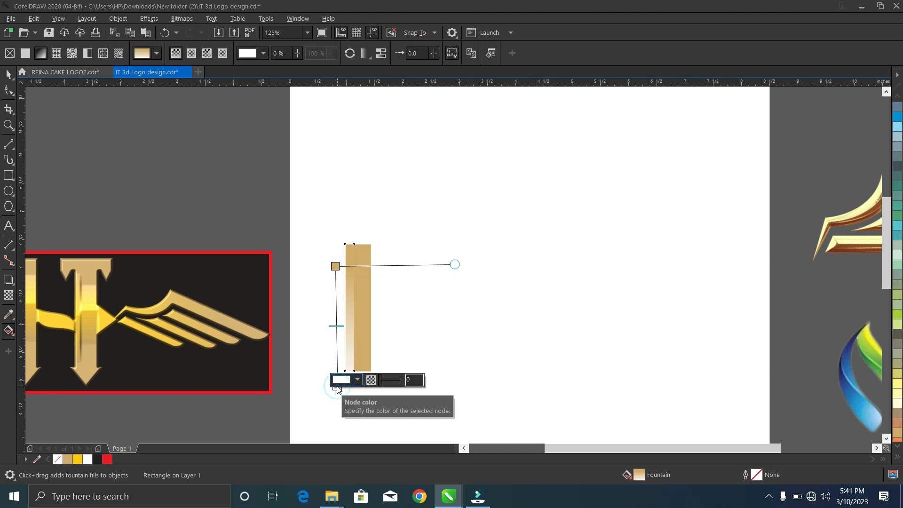
- Change the white end node of the narrow bar's fountain fill to golden yellow
{"action": "scroll", "coordinate": [310, 397], "scroll_direction": "down", "scroll_amount": 2}
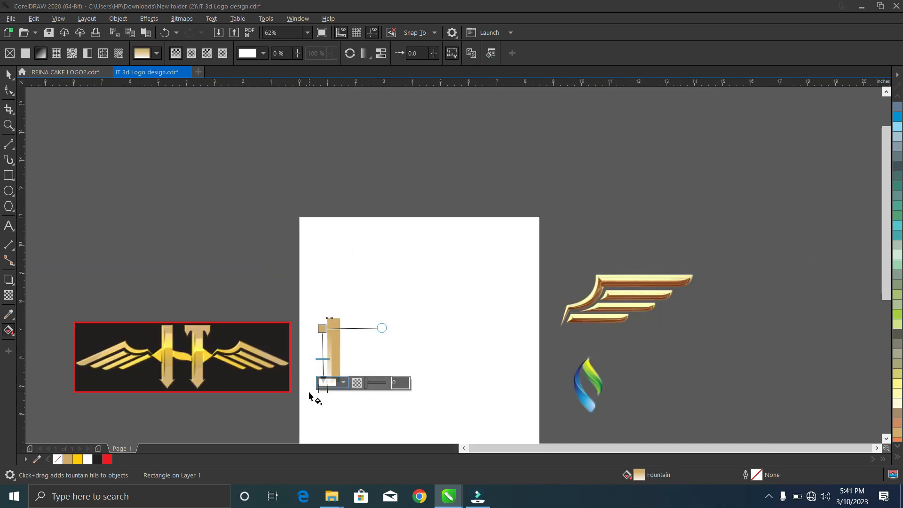
{"action": "scroll", "coordinate": [324, 398], "scroll_direction": "up", "scroll_amount": 2}
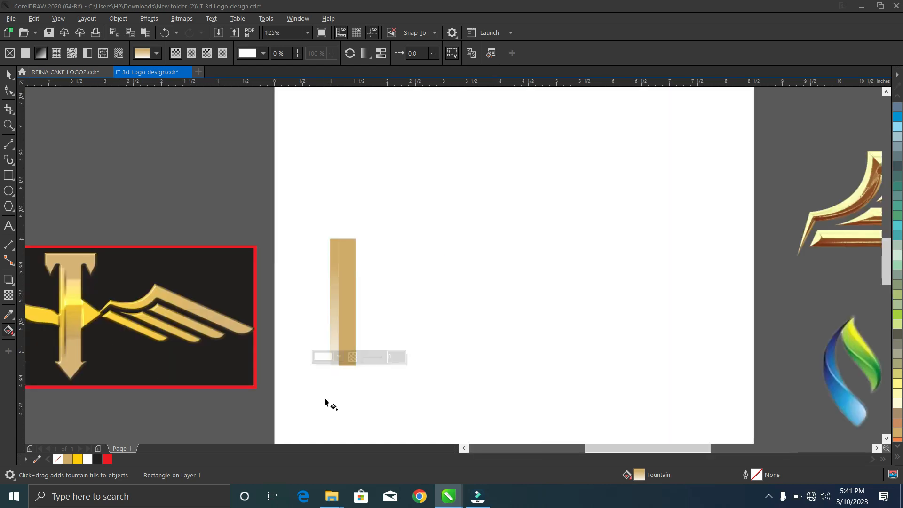
{"action": "scroll", "coordinate": [323, 397], "scroll_direction": "up", "scroll_amount": 2}
{"action": "left_click", "coordinate": [319, 365]}
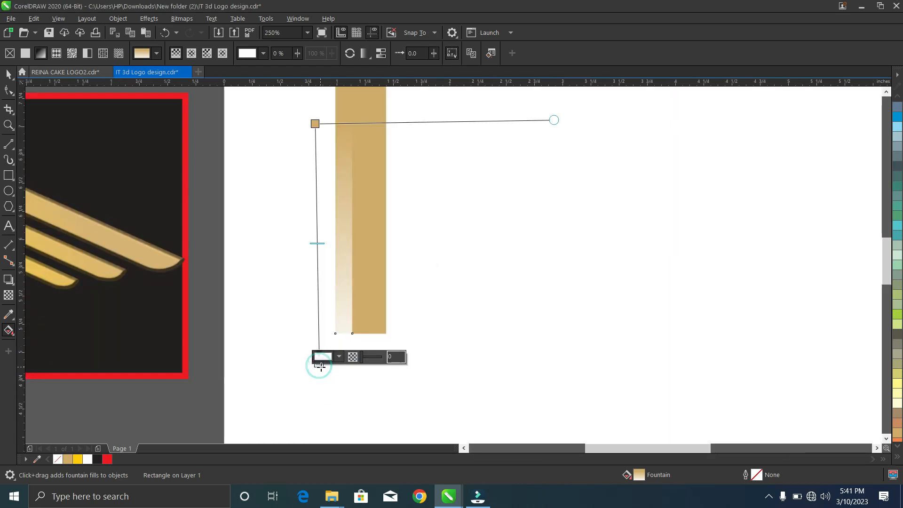
{"action": "left_click", "coordinate": [897, 458]}
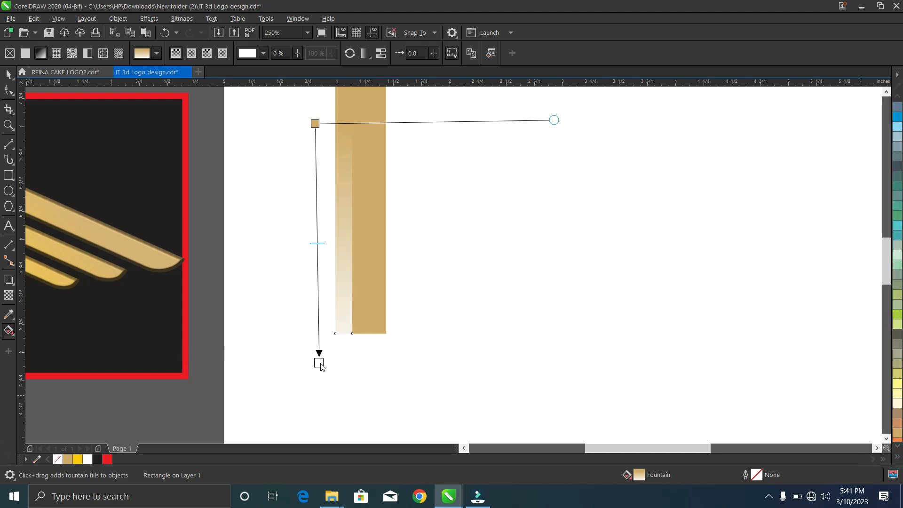
{"action": "left_click", "coordinate": [319, 363]}
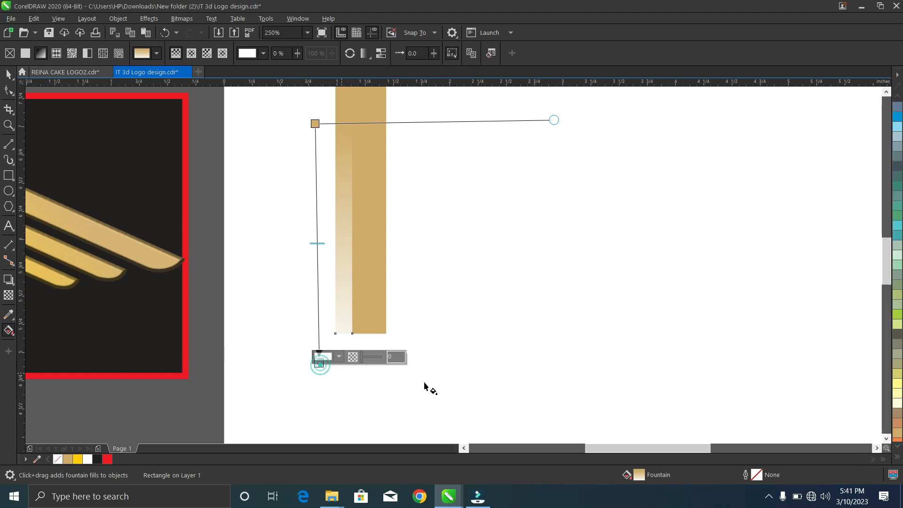
{"action": "left_click", "coordinate": [897, 458]}
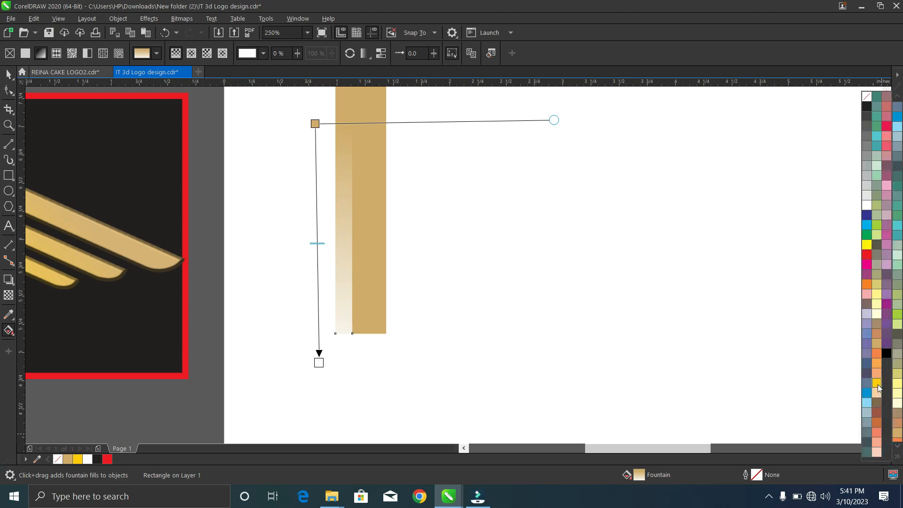
{"action": "left_click", "coordinate": [879, 386]}
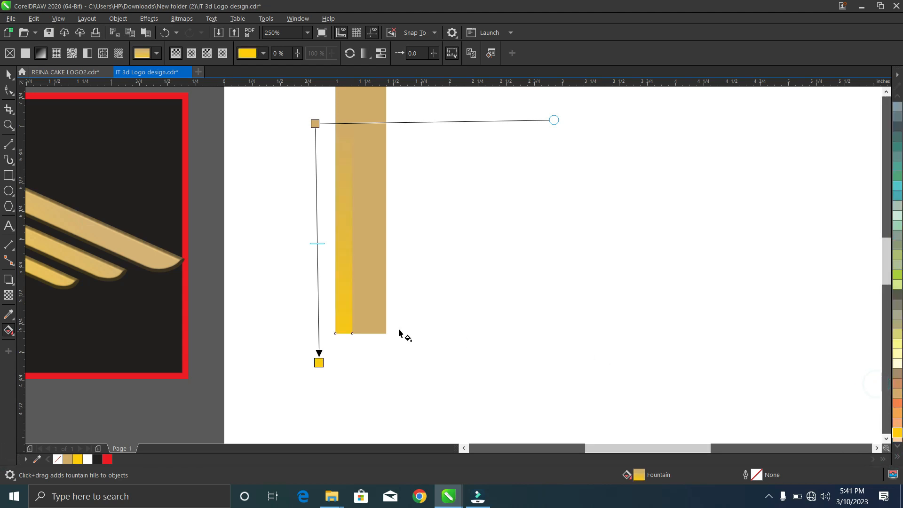
- Raise the start and end nodes of the narrow bar's fountain fill so the yellow begins higher up
{"action": "scroll", "coordinate": [397, 332], "scroll_direction": "down", "scroll_amount": 2}
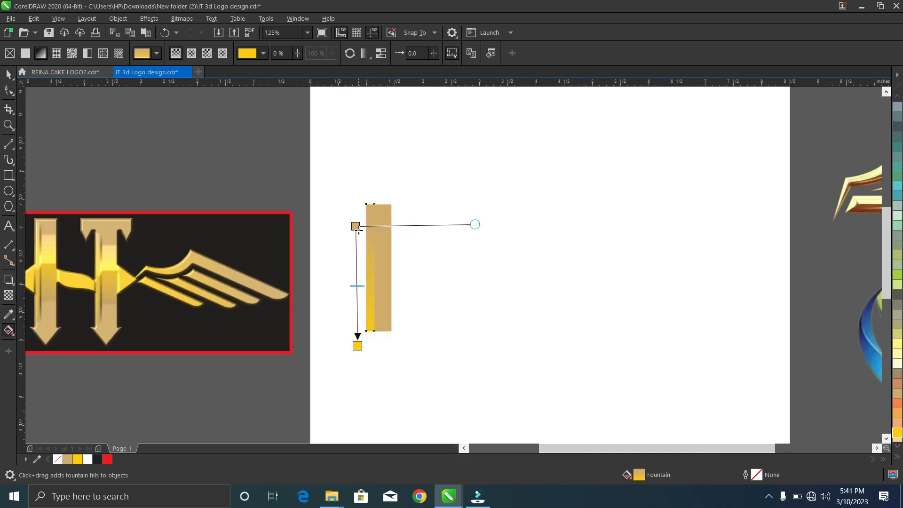
{"action": "left_click_drag", "start_coordinate": [356, 226], "coordinate": [356, 213]}
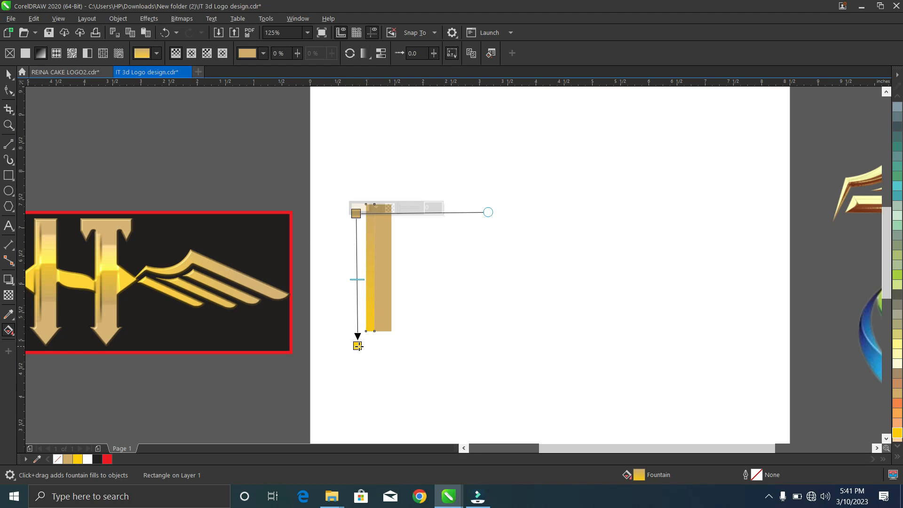
{"action": "left_click_drag", "start_coordinate": [357, 346], "coordinate": [358, 322]}
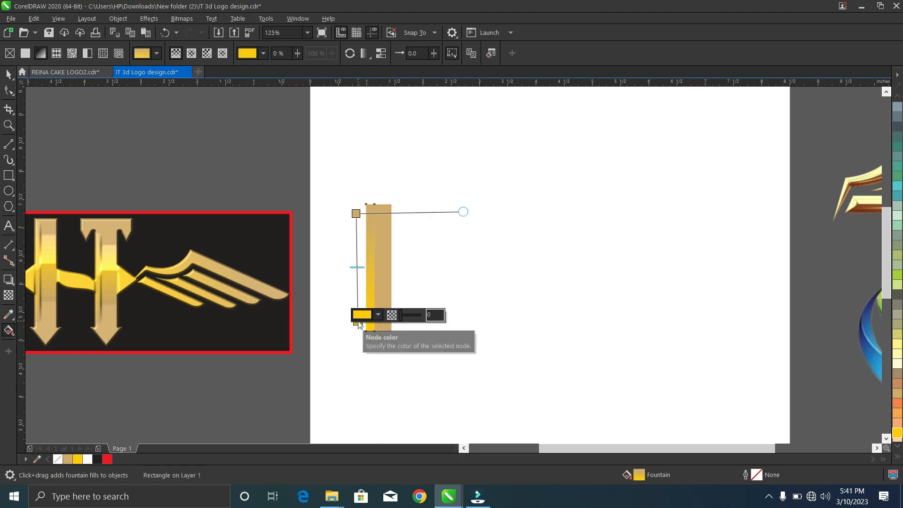
{"action": "scroll", "coordinate": [358, 323], "scroll_direction": "up", "scroll_amount": 5}
{"action": "scroll", "coordinate": [358, 324], "scroll_direction": "down", "scroll_amount": 2}
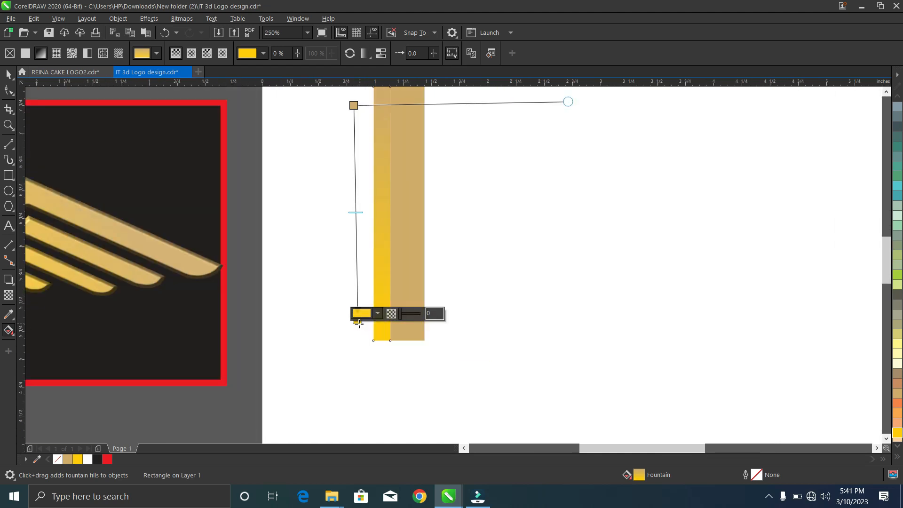
{"action": "scroll", "coordinate": [358, 328], "scroll_direction": "down", "scroll_amount": 2}
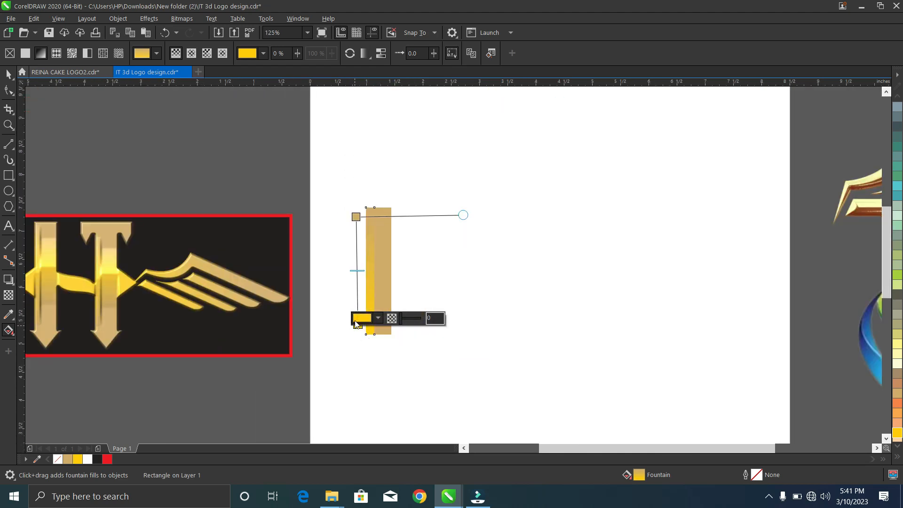
- Add a golden yellow node at 54% on the narrow bar's fountain fill, and make the end node gold and slightly lower
{"action": "double_click", "coordinate": [357, 275]}
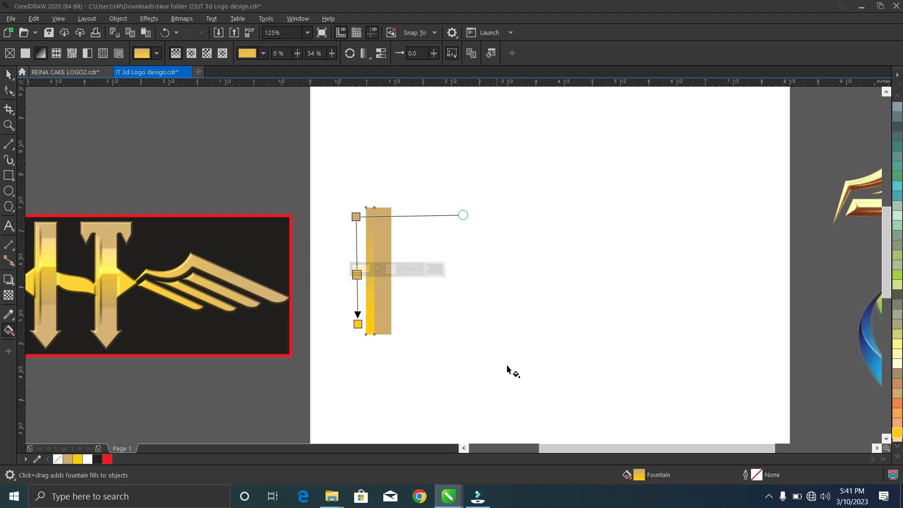
{"action": "left_click", "coordinate": [897, 434]}
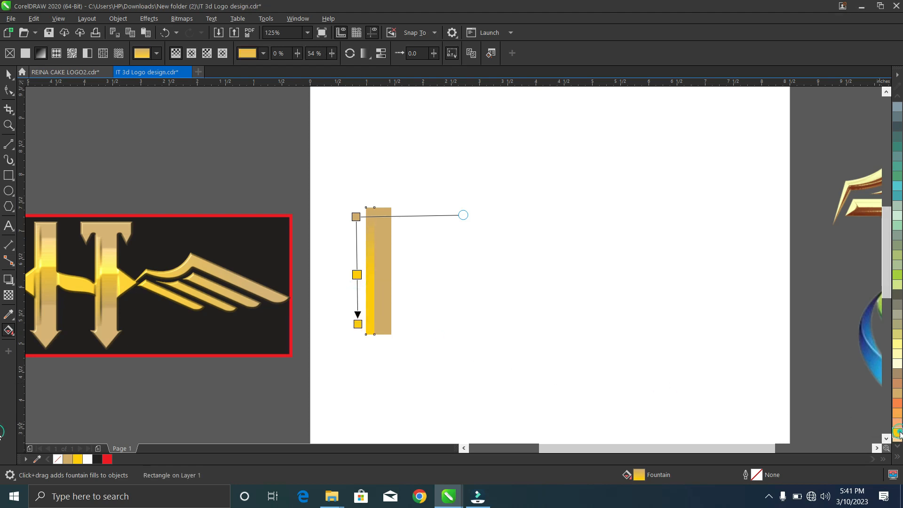
{"action": "left_click", "coordinate": [358, 325]}
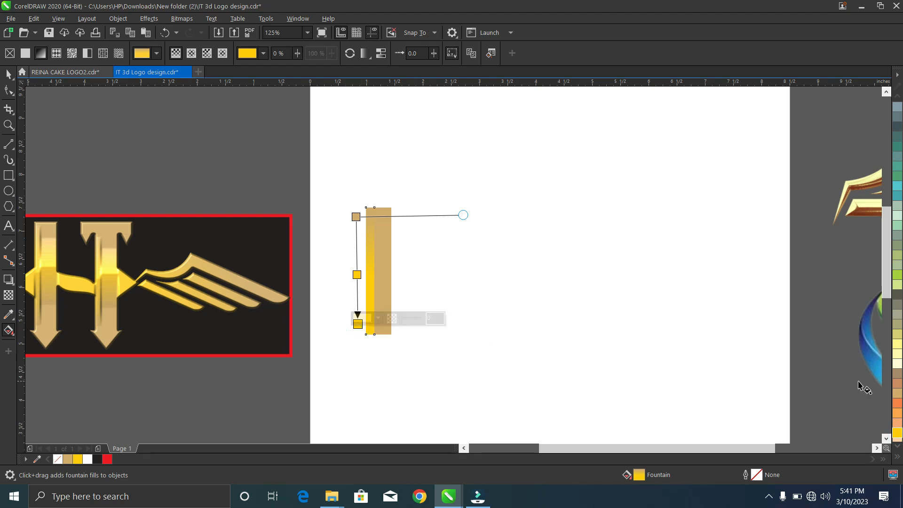
{"action": "left_click", "coordinate": [897, 458]}
{"action": "left_click", "coordinate": [876, 346]}
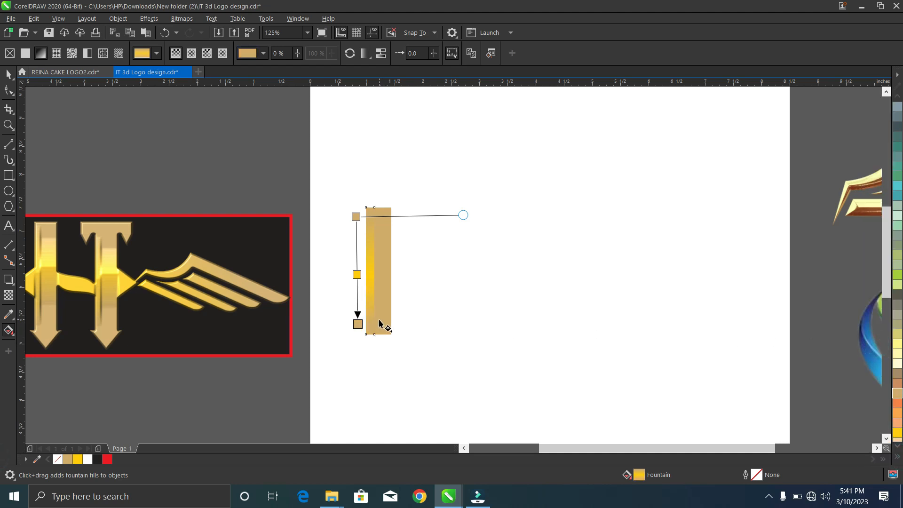
{"action": "scroll", "coordinate": [309, 302], "scroll_direction": "up", "scroll_amount": 2}
{"action": "left_click_drag", "start_coordinate": [409, 352], "coordinate": [409, 367]}
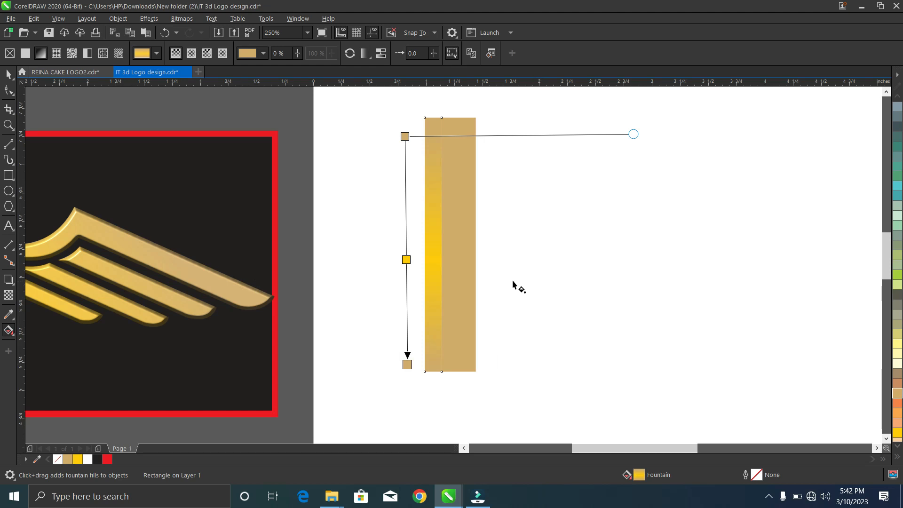
- Apply a vertical linear fountain fill from gold to white to the wide bar, shortened to span the bar's middle
{"action": "left_click", "coordinate": [461, 271]}
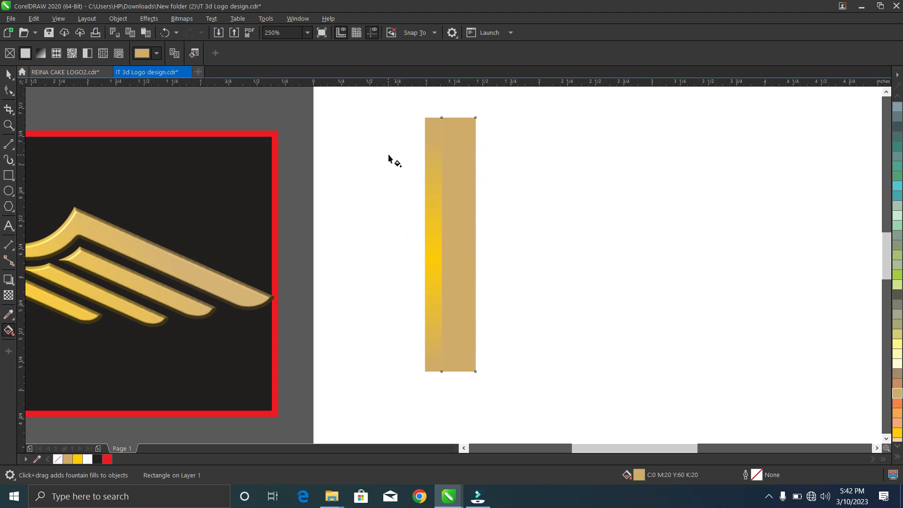
{"action": "left_click_drag", "start_coordinate": [403, 143], "coordinate": [390, 378]}
{"action": "left_click_drag", "start_coordinate": [402, 141], "coordinate": [392, 206]}
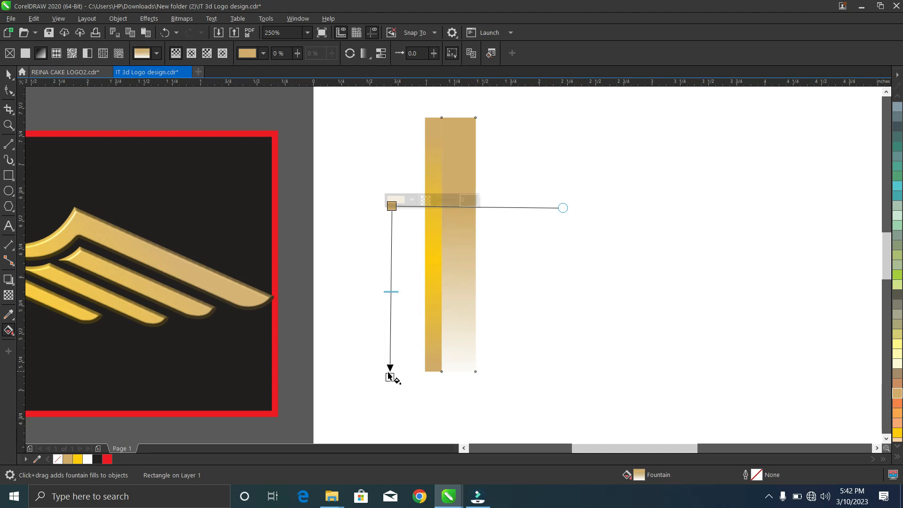
{"action": "left_click", "coordinate": [385, 379]}
{"action": "left_click", "coordinate": [453, 248]}
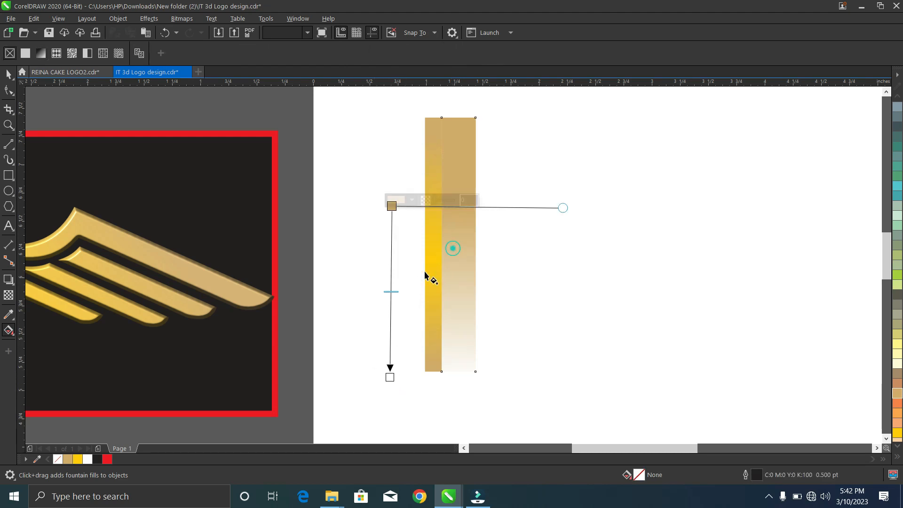
{"action": "left_click_drag", "start_coordinate": [390, 378], "coordinate": [392, 314]}
{"action": "left_click", "coordinate": [392, 314]}
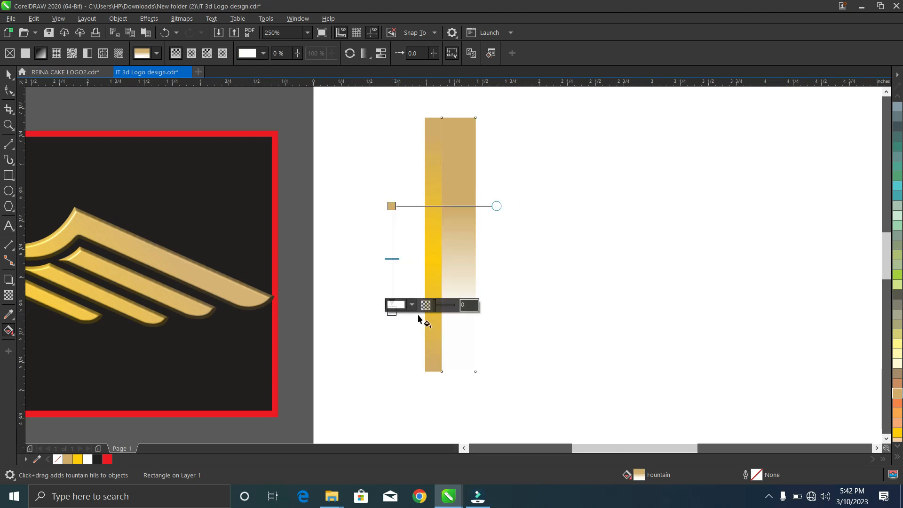
- Change the wide bar's white end node to gold and add a golden yellow node at 39% of its fountain fill
{"action": "left_click", "coordinate": [897, 396]}
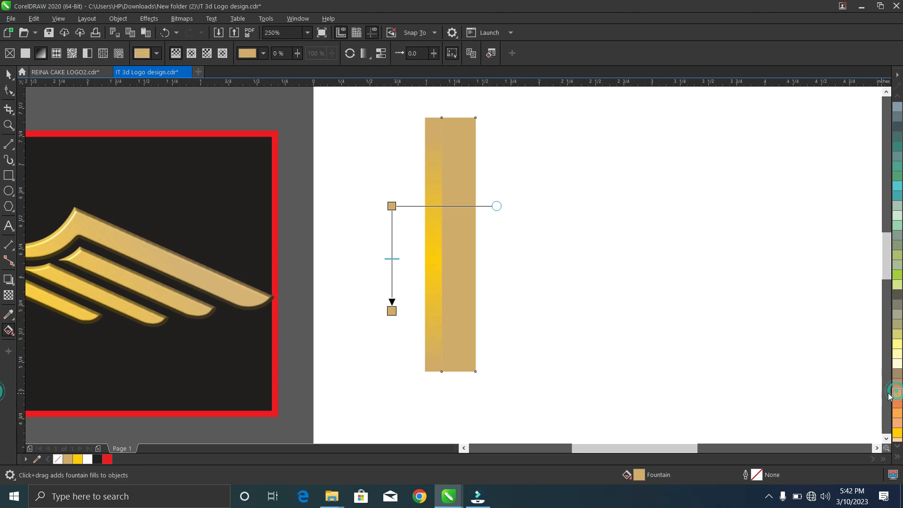
{"action": "double_click", "coordinate": [392, 247]}
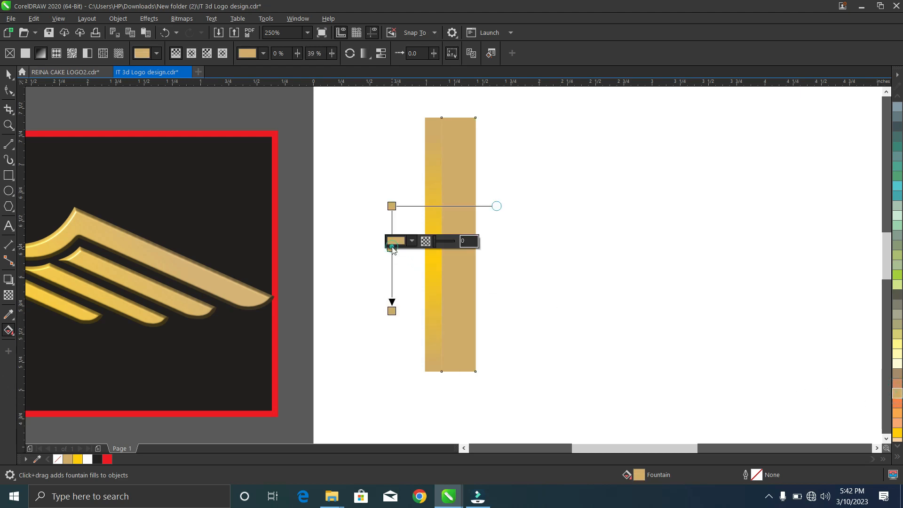
{"action": "left_click", "coordinate": [897, 434]}
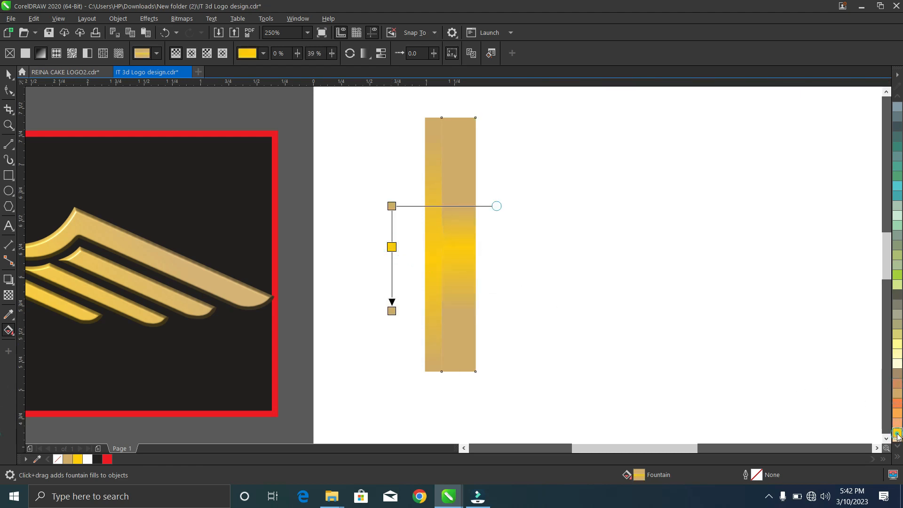
- Lengthen the wide bar's fountain fill slightly by raising its start node and lowering its end node
{"action": "scroll", "coordinate": [205, 394], "scroll_direction": "down", "scroll_amount": 2}
{"action": "scroll", "coordinate": [132, 357], "scroll_direction": "down", "scroll_amount": 1}
{"action": "scroll", "coordinate": [131, 353], "scroll_direction": "up", "scroll_amount": 1}
{"action": "scroll", "coordinate": [244, 343], "scroll_direction": "up", "scroll_amount": 1}
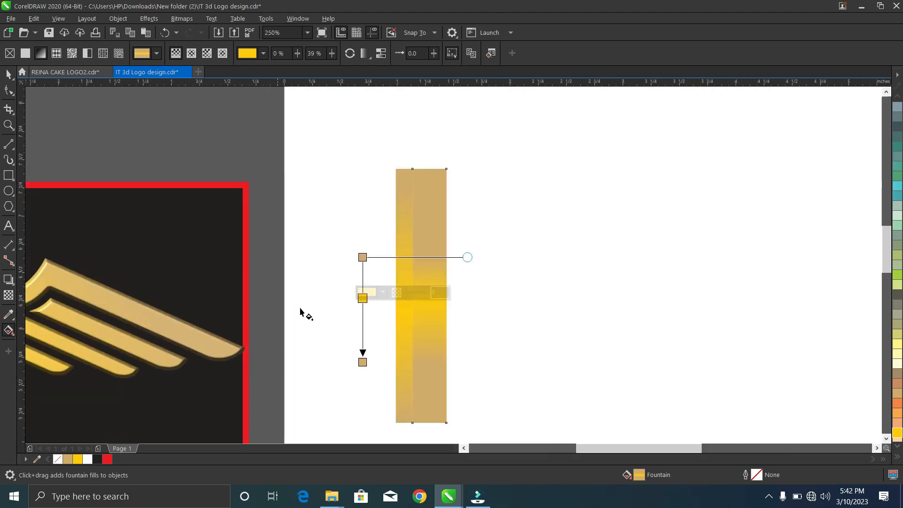
{"action": "left_click_drag", "start_coordinate": [363, 257], "coordinate": [362, 246]}
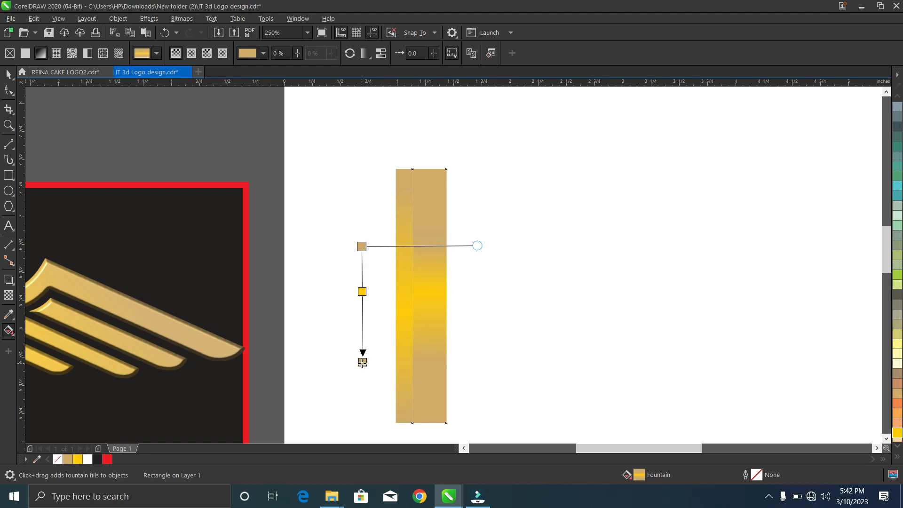
{"action": "left_click_drag", "start_coordinate": [362, 362], "coordinate": [361, 369]}
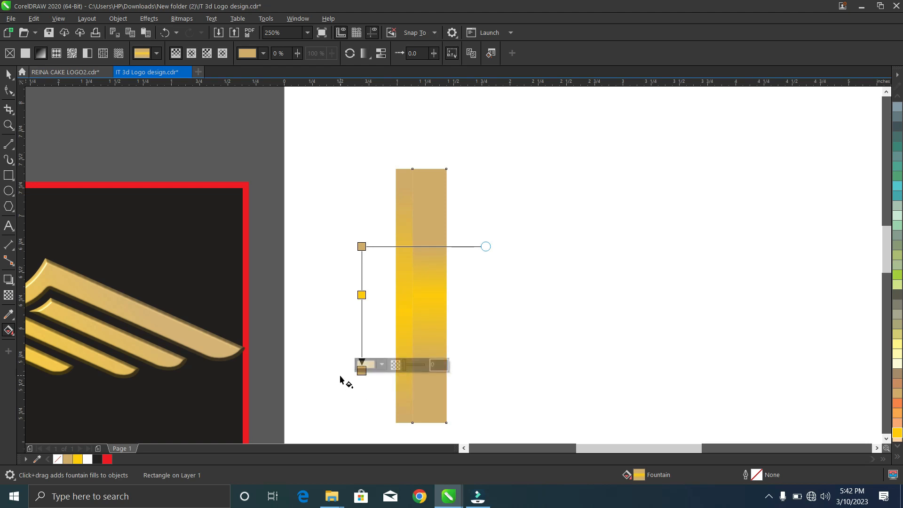
{"action": "left_click", "coordinate": [9, 75]}
{"action": "scroll", "coordinate": [487, 315], "scroll_direction": "down", "scroll_amount": 2}
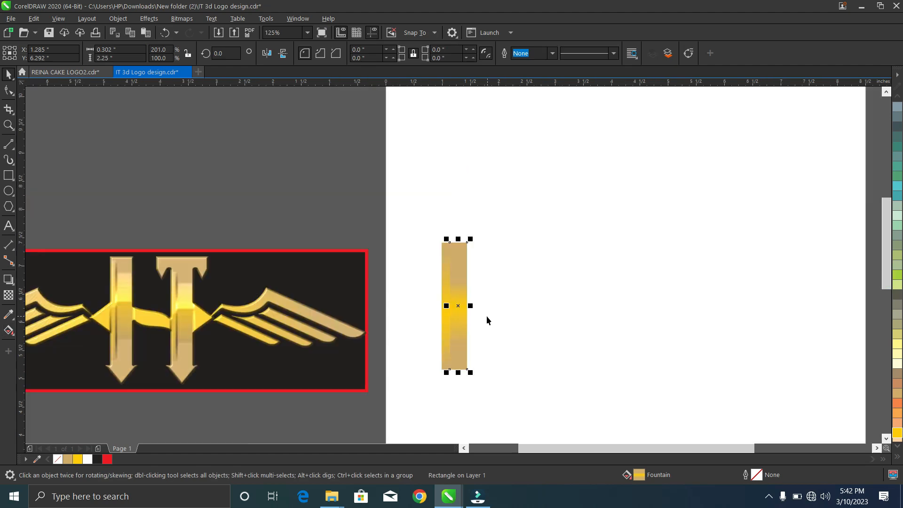
{"action": "left_click_drag", "start_coordinate": [399, 220], "coordinate": [485, 384]}
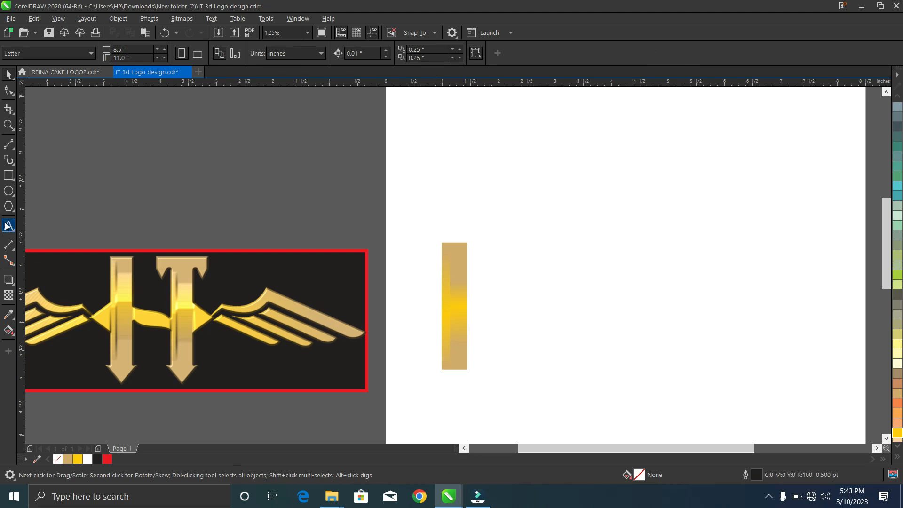
- Draw a three-sided polygon about 0.404 by 0.588 in beside the bars and mirror it vertically to point down
{"action": "left_click", "coordinate": [9, 207]}
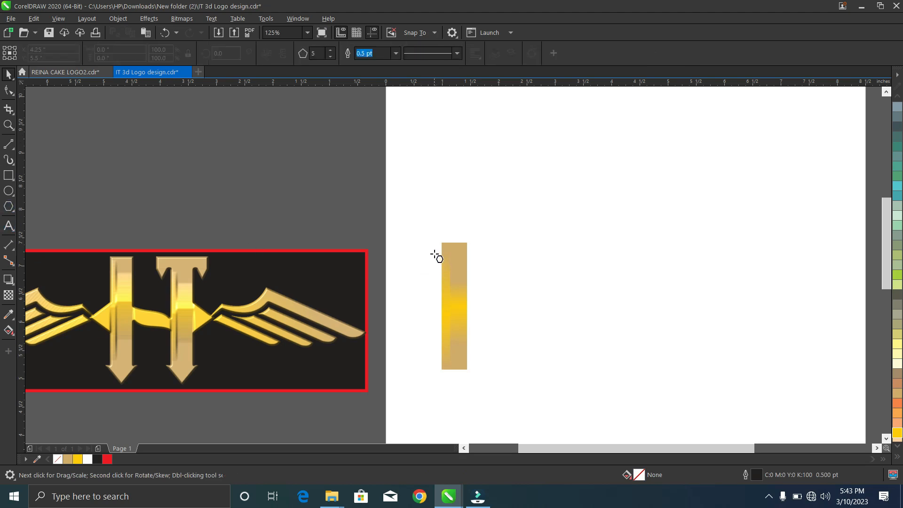
{"action": "left_click_drag", "start_coordinate": [514, 227], "coordinate": [532, 244]}
{"action": "left_click", "coordinate": [331, 57]}
{"action": "left_click", "coordinate": [332, 57]}
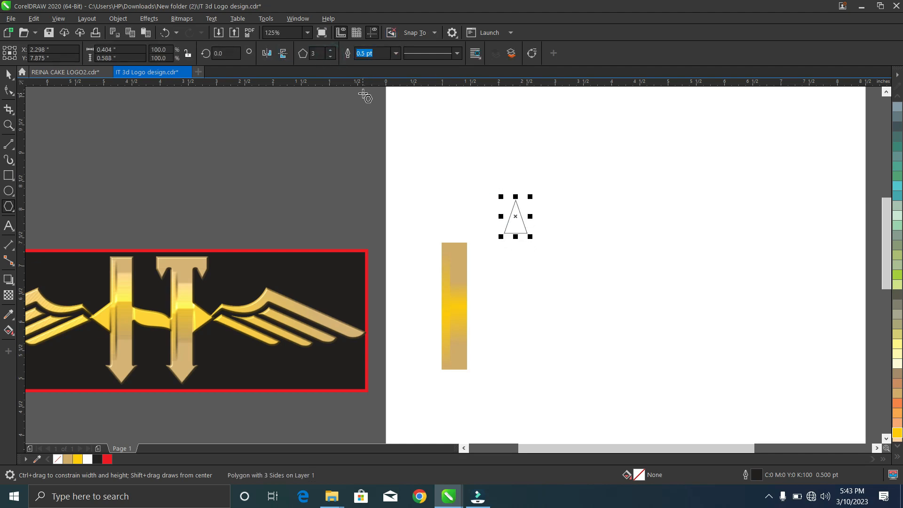
{"action": "left_click", "coordinate": [283, 53]}
- Fill the triangle with gold (C0 M20 Y60 K20) and remove its outline
{"action": "left_click", "coordinate": [899, 396]}
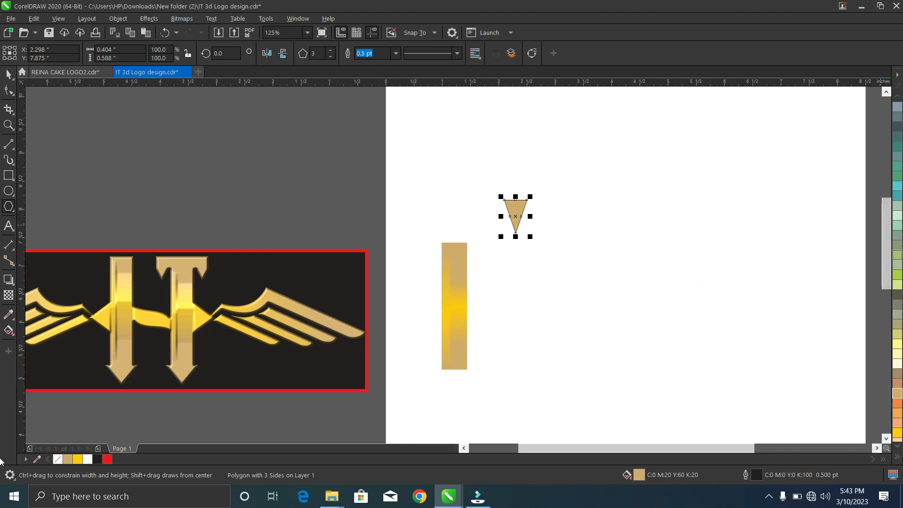
{"action": "left_click", "coordinate": [899, 460]}
{"action": "right_click", "coordinate": [870, 97]}
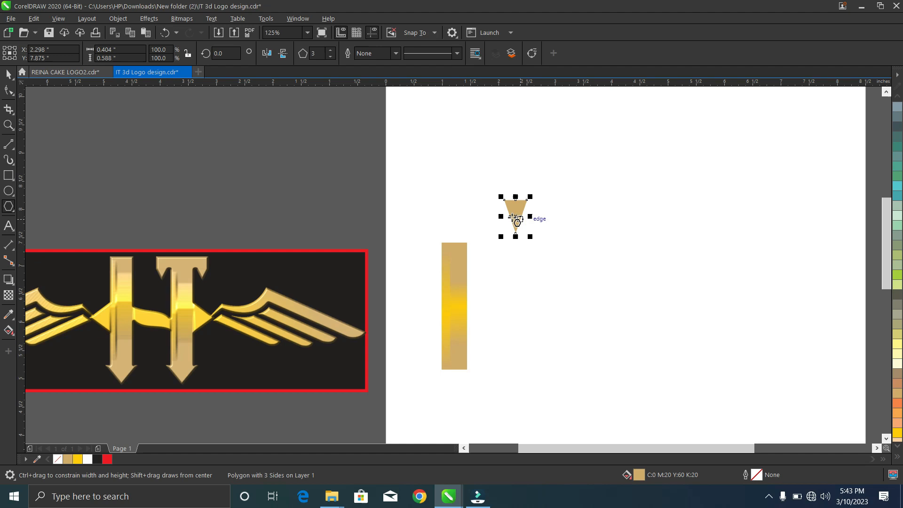
- Move the triangle to the bars' lower end, resize it to 0.662 by 0.34 in and center it as an arrowhead
{"action": "left_click_drag", "start_coordinate": [517, 217], "coordinate": [480, 344]}
{"action": "scroll", "coordinate": [444, 407], "scroll_direction": "up", "scroll_amount": 4}
{"action": "left_click_drag", "start_coordinate": [527, 301], "coordinate": [555, 301]}
{"action": "key", "text": "Right"}
{"action": "key", "text": "Up"}
{"action": "key", "text": "Up"}
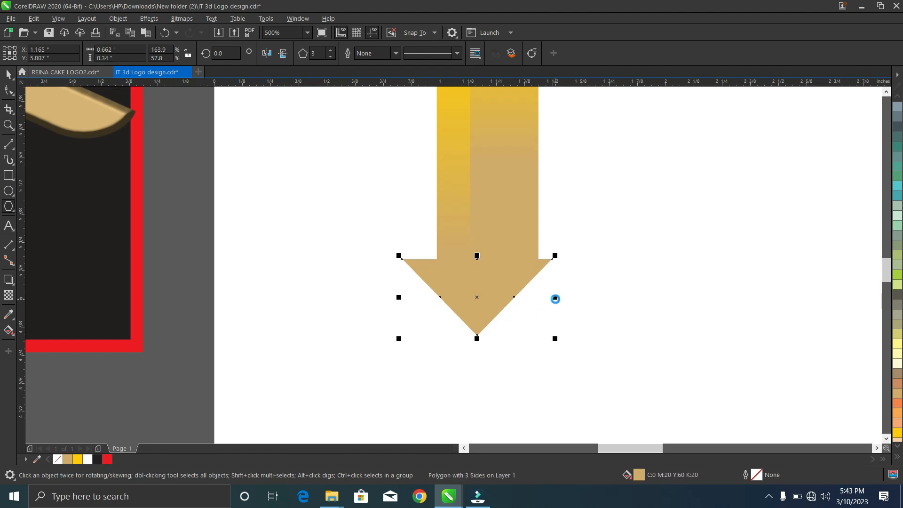
{"action": "key", "text": "Right"}
{"action": "key", "text": "Right"}
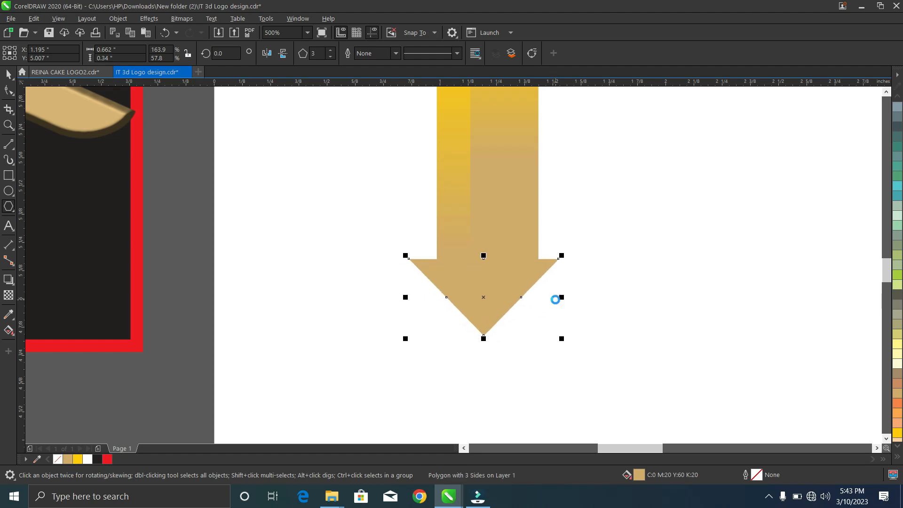
{"action": "scroll", "coordinate": [555, 300], "scroll_direction": "down", "scroll_amount": 2}
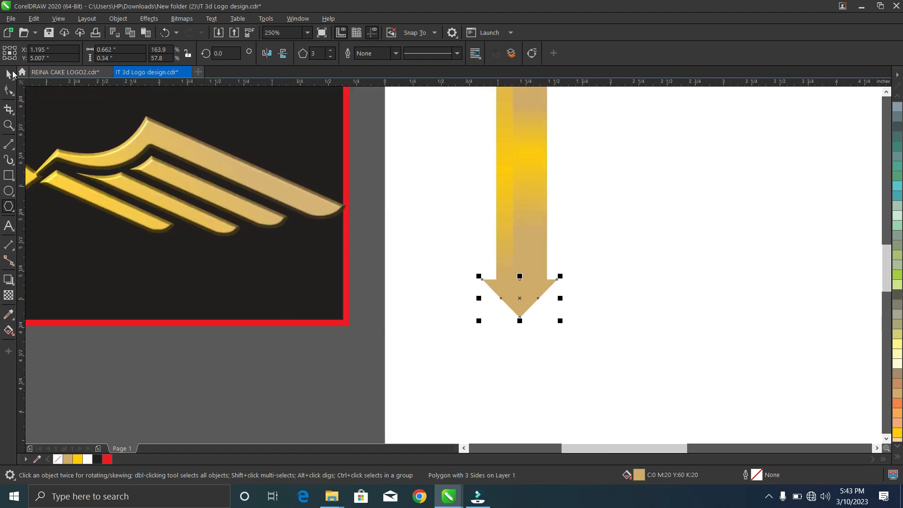
{"action": "scroll", "coordinate": [445, 420], "scroll_direction": "down", "scroll_amount": 2}
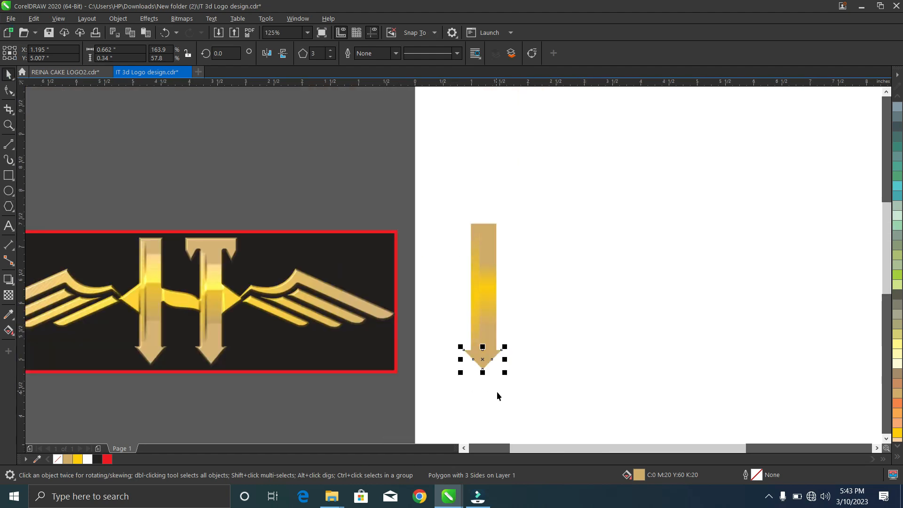
{"action": "scroll", "coordinate": [497, 388], "scroll_direction": "up", "scroll_amount": 2}
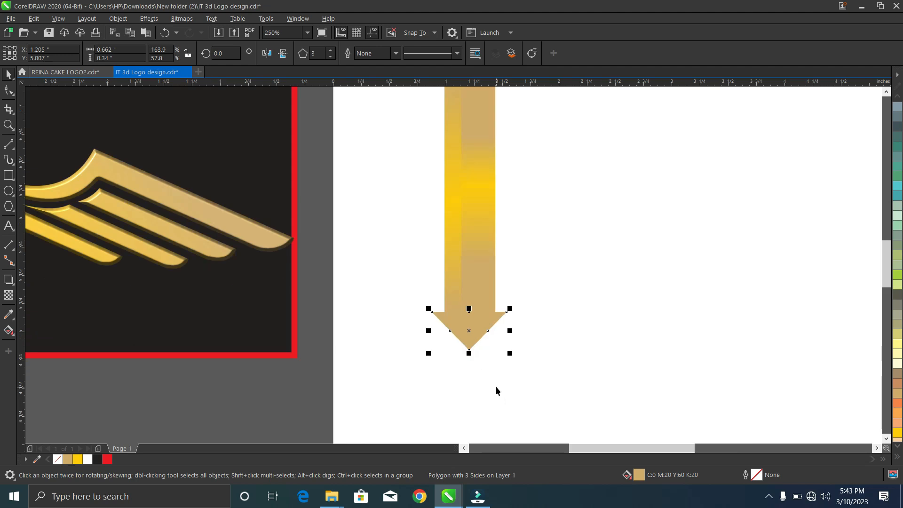
{"action": "scroll", "coordinate": [493, 380], "scroll_direction": "down", "scroll_amount": 2}
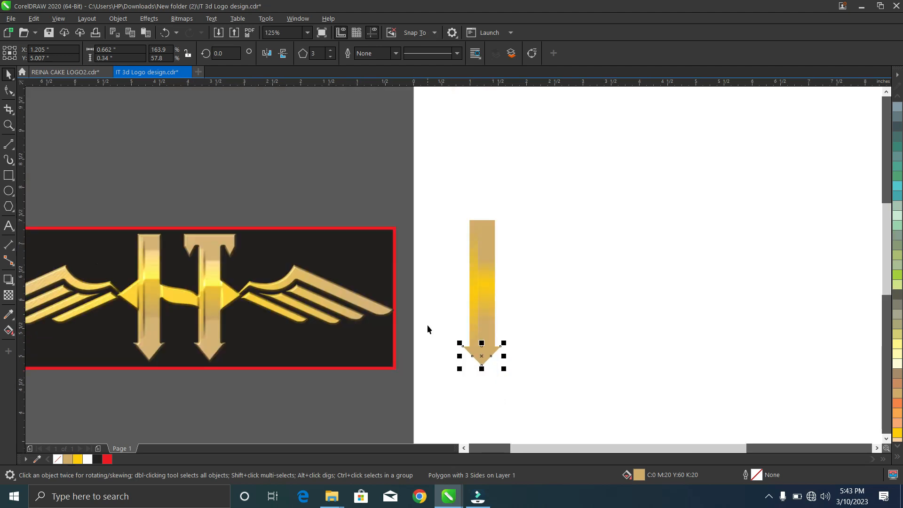
{"action": "left_click", "coordinate": [442, 190]}
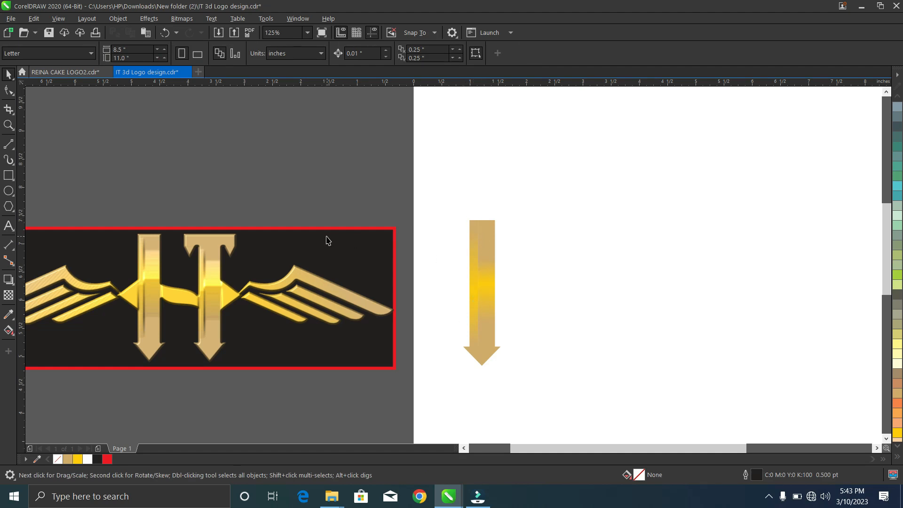
- Duplicate the arrowhead triangle and move the copy onto the left edge of the bars at mid-height
{"action": "left_click", "coordinate": [135, 307]}
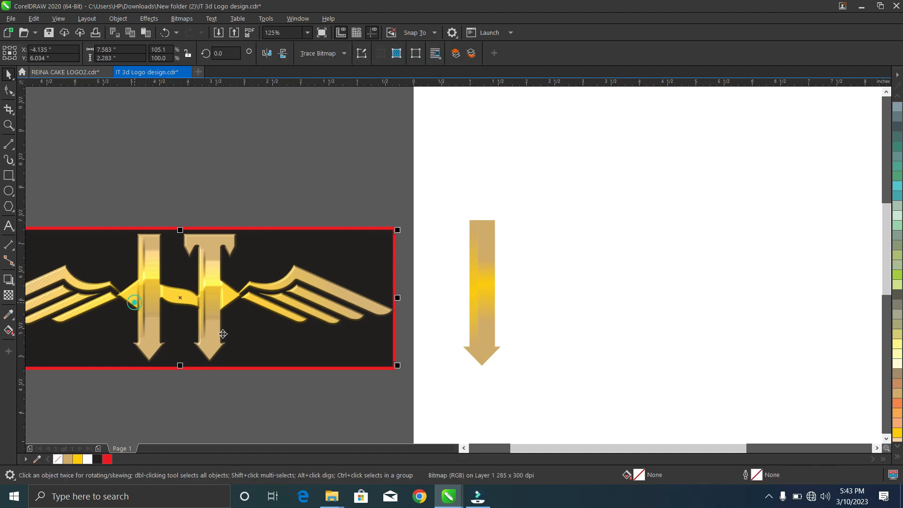
{"action": "left_click", "coordinate": [477, 360]}
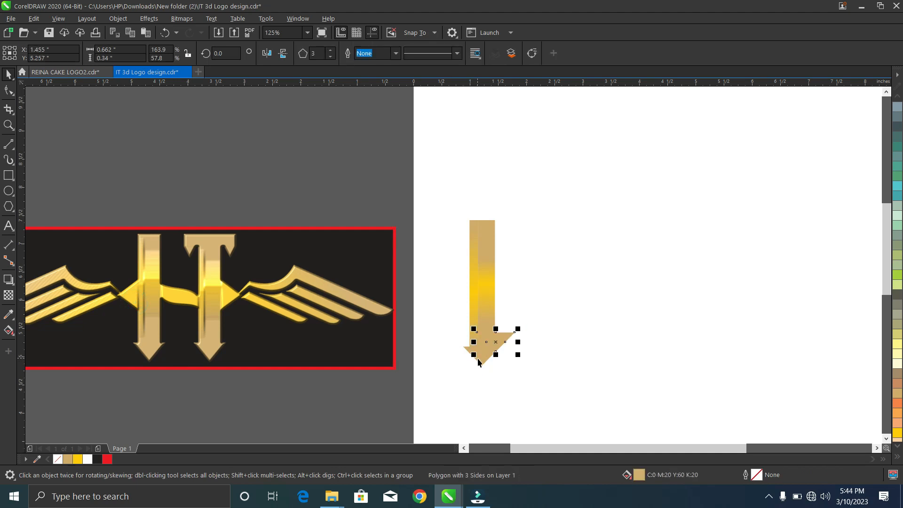
{"action": "left_click_drag", "start_coordinate": [481, 355], "coordinate": [470, 286]}
{"action": "scroll", "coordinate": [472, 286], "scroll_direction": "up", "scroll_amount": 2}
{"action": "scroll", "coordinate": [471, 286], "scroll_direction": "up", "scroll_amount": 2}
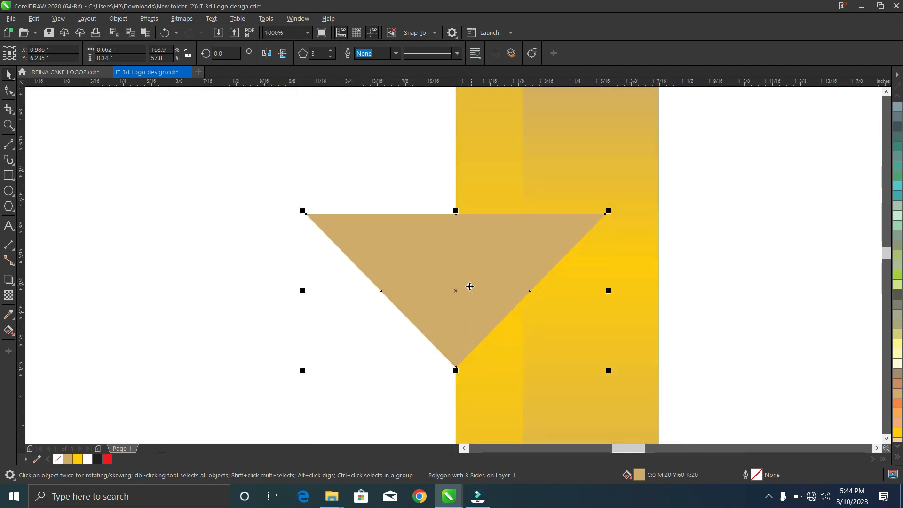
- Rotate the triangle copy to 270.204° so it points left, and place its flat side against the narrow bar's left edge
{"action": "left_click", "coordinate": [404, 265]}
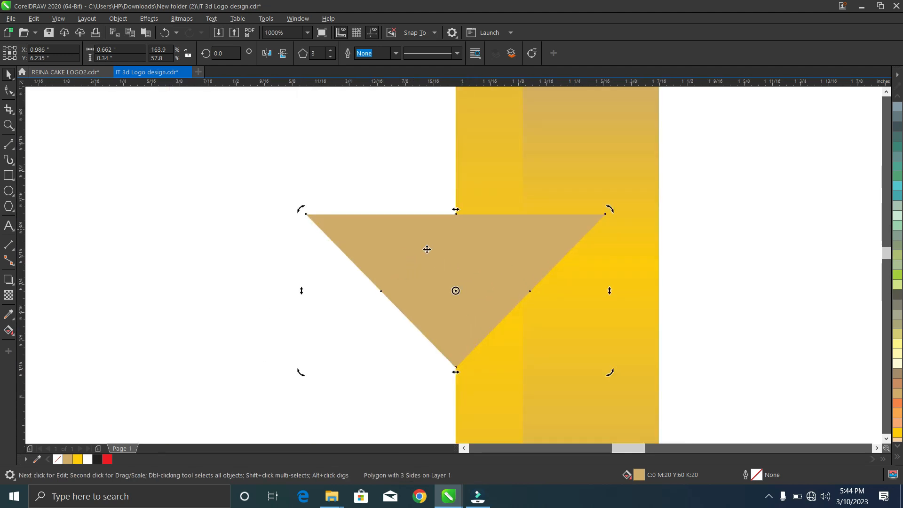
{"action": "left_click_drag", "start_coordinate": [298, 372], "coordinate": [383, 157]}
{"action": "left_click", "coordinate": [474, 300]}
{"action": "left_click_drag", "start_coordinate": [459, 290], "coordinate": [382, 284]}
- Nudge the left-pointing triangle down 0.01 in and fill it with golden yellow
{"action": "scroll", "coordinate": [382, 283], "scroll_direction": "down", "scroll_amount": 5}
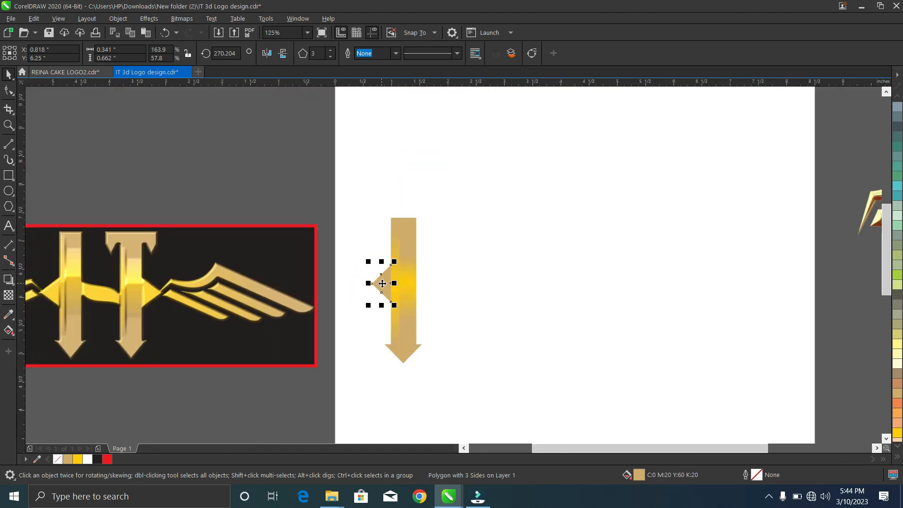
{"action": "scroll", "coordinate": [383, 302], "scroll_direction": "up", "scroll_amount": 4}
{"action": "scroll", "coordinate": [395, 271], "scroll_direction": "down", "scroll_amount": 1}
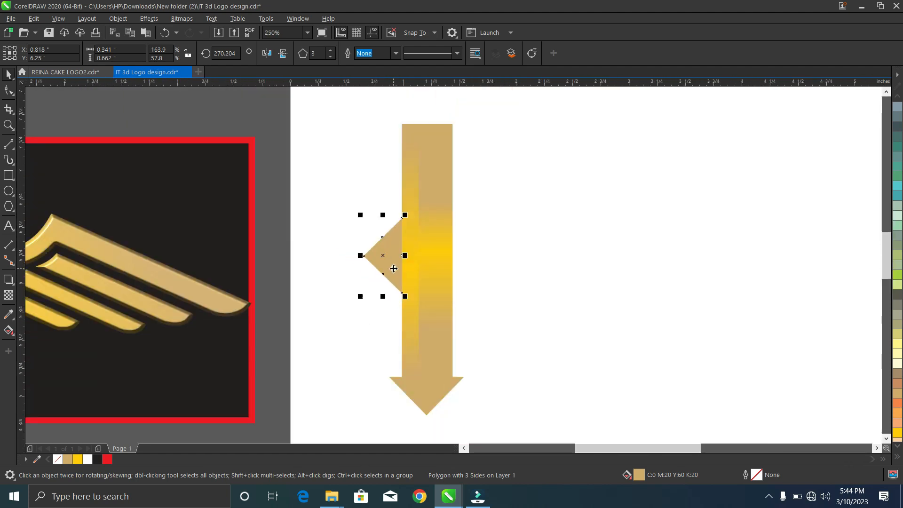
{"action": "key", "text": "Down"}
{"action": "left_click", "coordinate": [899, 433]}
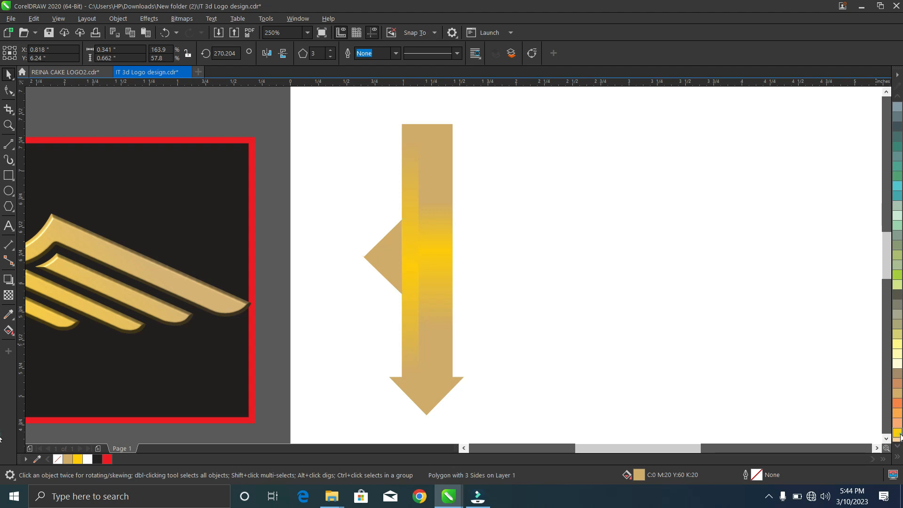
- Duplicate the finished bar with its arrowhead and side triangle, and move the copy 1.24 in to the right
{"action": "scroll", "coordinate": [209, 259], "scroll_direction": "down", "scroll_amount": 1}
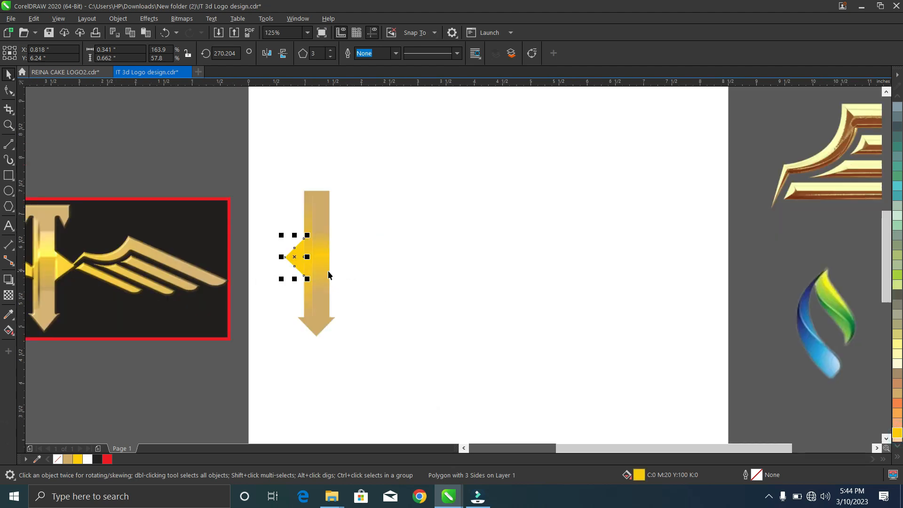
{"action": "scroll", "coordinate": [299, 263], "scroll_direction": "up", "scroll_amount": 2}
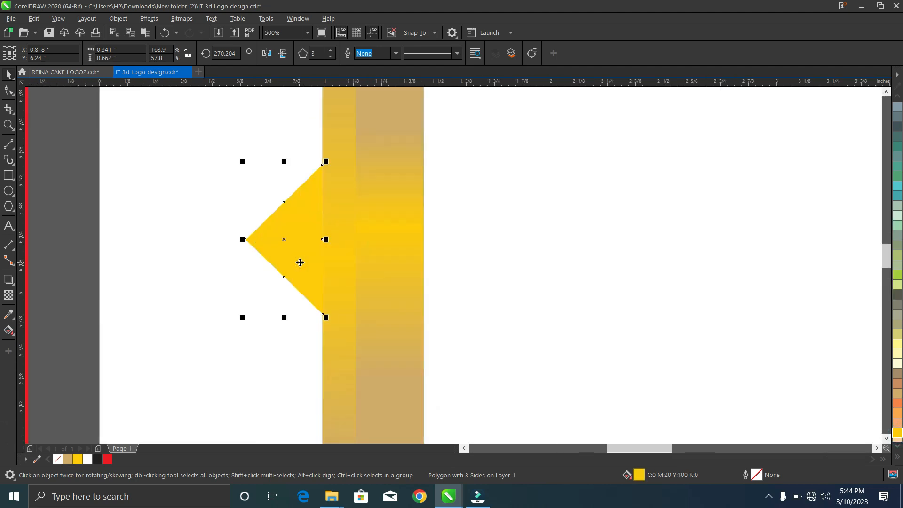
{"action": "scroll", "coordinate": [300, 262], "scroll_direction": "down", "scroll_amount": 3}
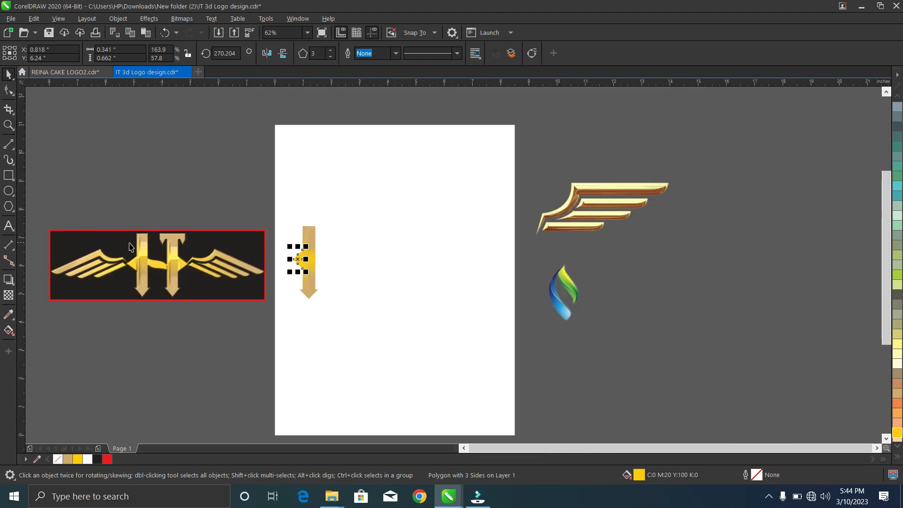
{"action": "left_click_drag", "start_coordinate": [287, 211], "coordinate": [334, 319]}
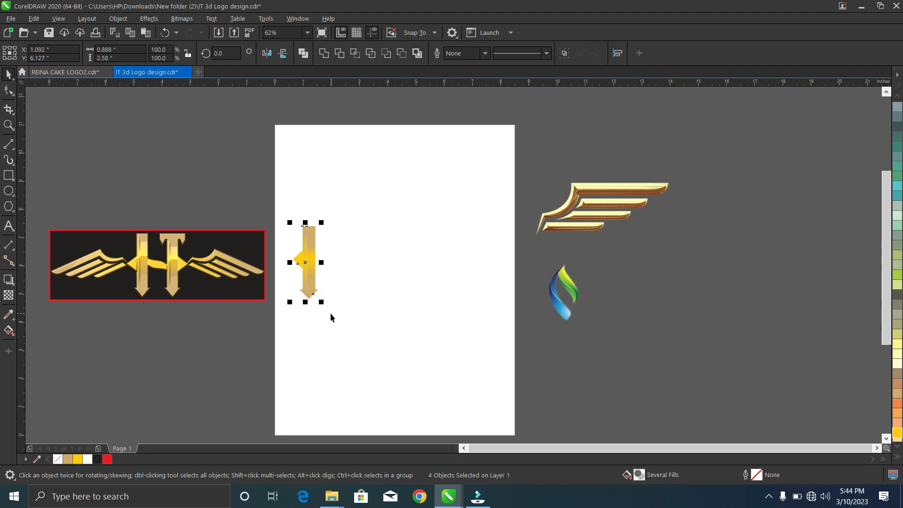
{"action": "key", "text": "Right"}
{"action": "key", "text": "Right"}
{"action": "key", "text": "Right"}
{"action": "key", "text": "Right"}
{"action": "key", "text": "Right"}
{"action": "key", "text": "Right"}
{"action": "key", "text": "Right"}
{"action": "key", "text": "Right"}
{"action": "key", "text": "Right"}
{"action": "key", "text": "Right"}
{"action": "key", "text": "Right"}
{"action": "key", "text": "Right"}
{"action": "key", "text": "Right"}
{"action": "key", "text": "Right"}
{"action": "key", "text": "Right"}
{"action": "key", "text": "Right"}
{"action": "key", "text": "Right"}
{"action": "key", "text": "Right"}
{"action": "key", "text": "Right"}
{"action": "key", "text": "Right"}
{"action": "key", "text": "Right"}
{"action": "key", "text": "Right"}
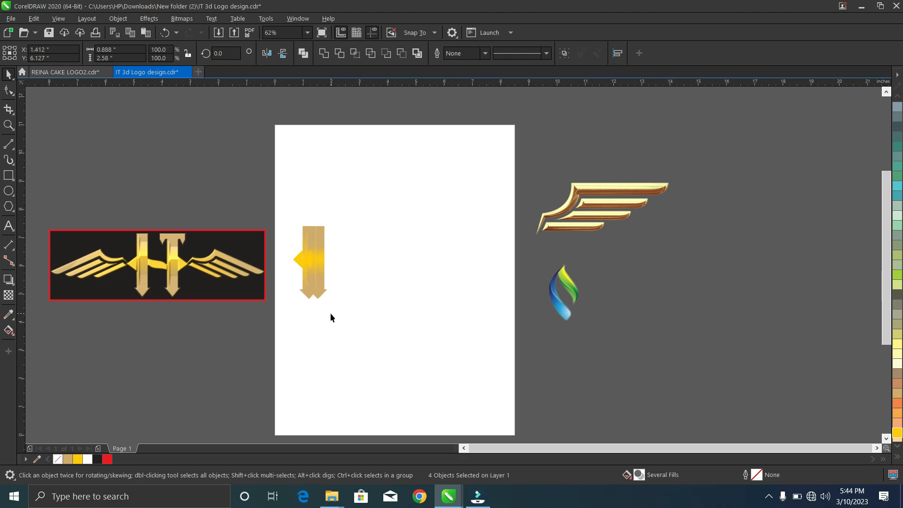
{"action": "key", "text": "Right"}
{"action": "key", "text": "Right"}
{"action": "key", "text": "Right"}
{"action": "key", "text": "Right"}
{"action": "key", "text": "Right"}
{"action": "key", "text": "Right"}
{"action": "key", "text": "Right"}
{"action": "key", "text": "Right"}
{"action": "key", "text": "Right"}
{"action": "key", "text": "Right"}
{"action": "key", "text": "Right"}
{"action": "key", "text": "Right"}
{"action": "key", "text": "Right"}
{"action": "key", "text": "Right"}
{"action": "key", "text": "Right"}
{"action": "key", "text": "Right"}
{"action": "key", "text": "Right"}
{"action": "key", "text": "Right"}
{"action": "key", "text": "Right"}
{"action": "key", "text": "Right"}
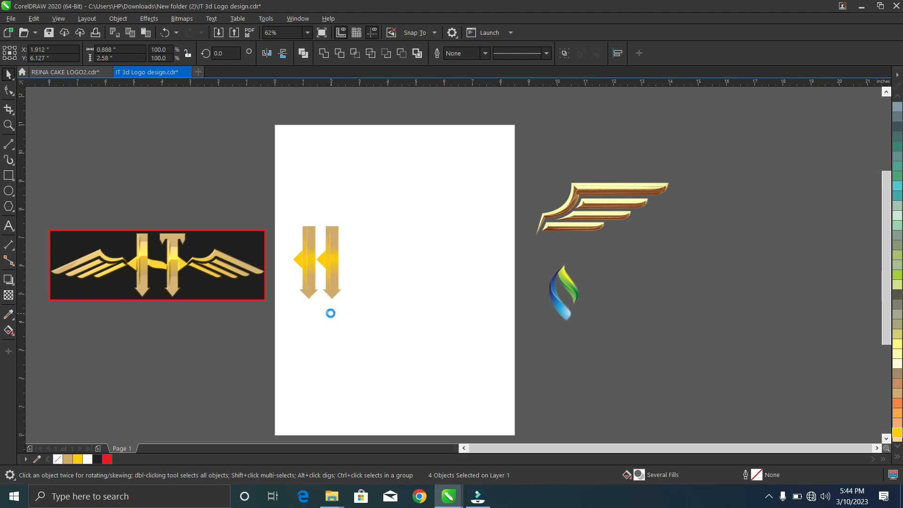
{"action": "key", "text": "Right"}
{"action": "key", "text": "Right"}
{"action": "key", "text": "Right"}
{"action": "key", "text": "Right"}
{"action": "key", "text": "Right"}
{"action": "key", "text": "Right"}
{"action": "key", "text": "Right"}
{"action": "key", "text": "Right"}
{"action": "key", "text": "Right"}
{"action": "key", "text": "Right"}
{"action": "key", "text": "Right"}
{"action": "key", "text": "Right"}
{"action": "key", "text": "Right"}
{"action": "key", "text": "Right"}
{"action": "key", "text": "Right"}
{"action": "key", "text": "Right"}
{"action": "key", "text": "Right"}
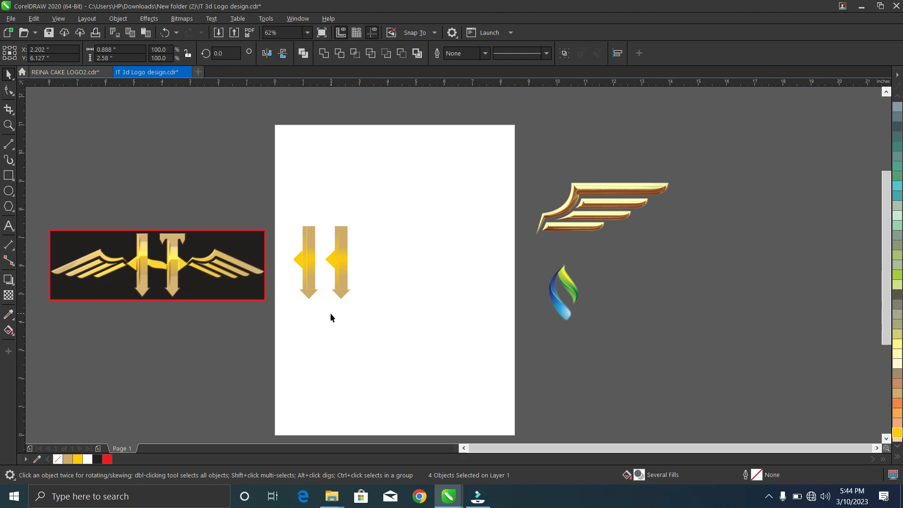
{"action": "key", "text": "Right"}
{"action": "key", "text": "Right"}
{"action": "key", "text": "Right"}
{"action": "key", "text": "Right"}
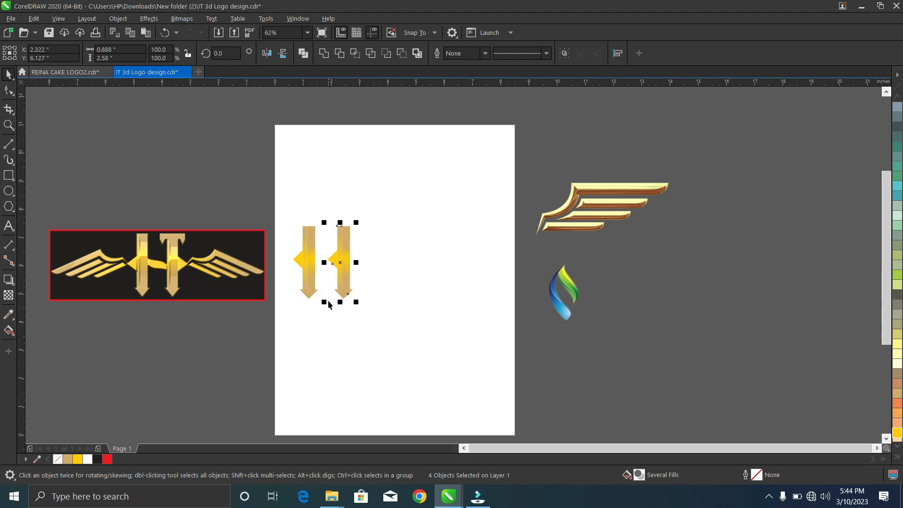
{"action": "key", "text": "Escape"}
- Mirror the second bar's yellow triangle horizontally and move it against the bar's right edge at X 2.838 in
{"action": "scroll", "coordinate": [313, 238], "scroll_direction": "up", "scroll_amount": 3}
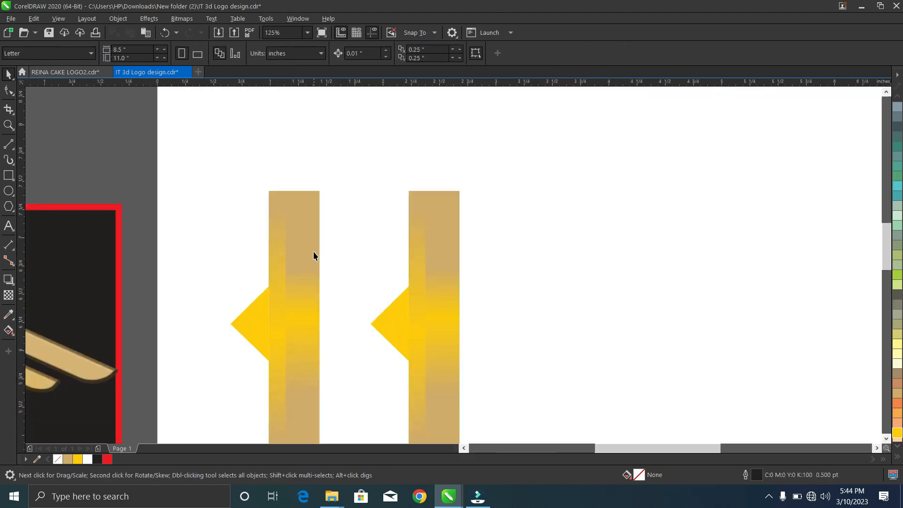
{"action": "left_click", "coordinate": [397, 330]}
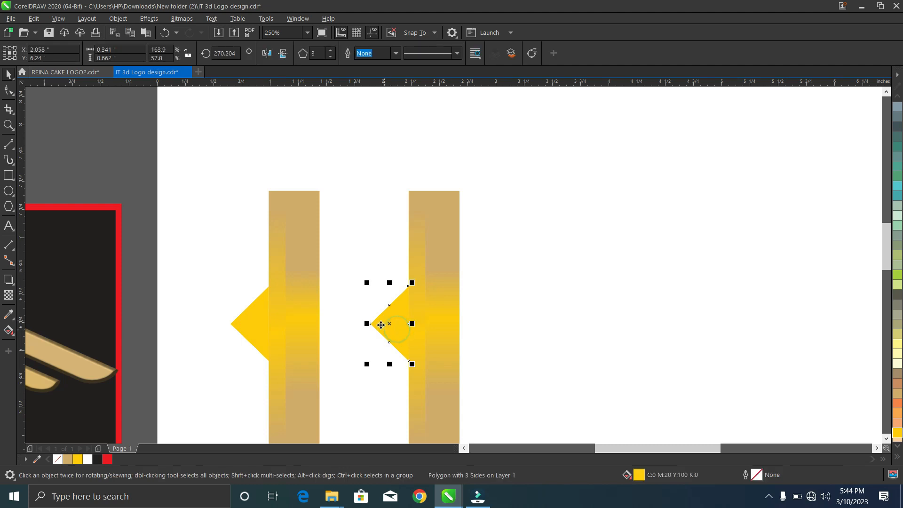
{"action": "left_click", "coordinate": [267, 54]}
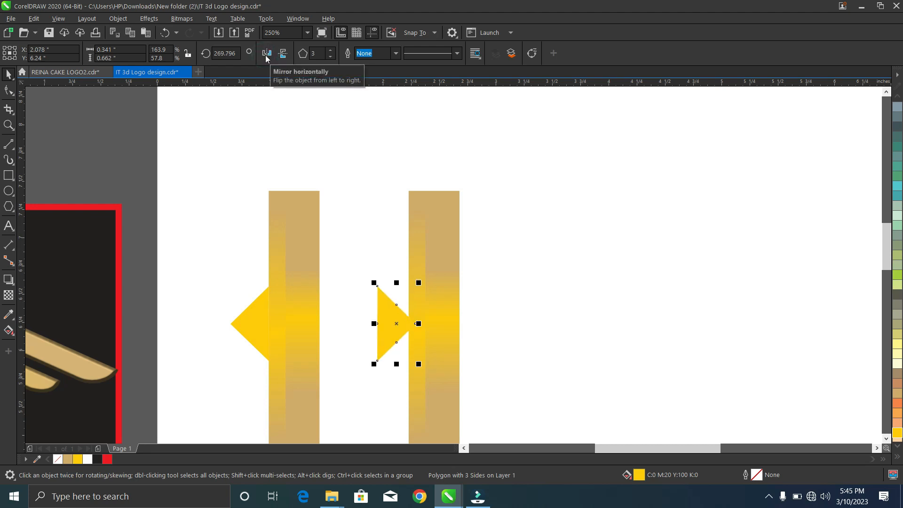
{"action": "key", "text": "Right"}
{"action": "key", "text": "Right"}
{"action": "key", "text": "Right"}
{"action": "key", "text": "Right"}
{"action": "key", "text": "Right"}
{"action": "key", "text": "Right"}
{"action": "key", "text": "Right"}
{"action": "key", "text": "Right"}
{"action": "key", "text": "Right"}
{"action": "key", "text": "Right"}
{"action": "key", "text": "Right"}
{"action": "key", "text": "Right"}
{"action": "key", "text": "Right"}
{"action": "key", "text": "Right"}
{"action": "key", "text": "Right"}
{"action": "key", "text": "Right"}
{"action": "key", "text": "Right"}
{"action": "key", "text": "Right"}
{"action": "key", "text": "Right"}
{"action": "key", "text": "Right"}
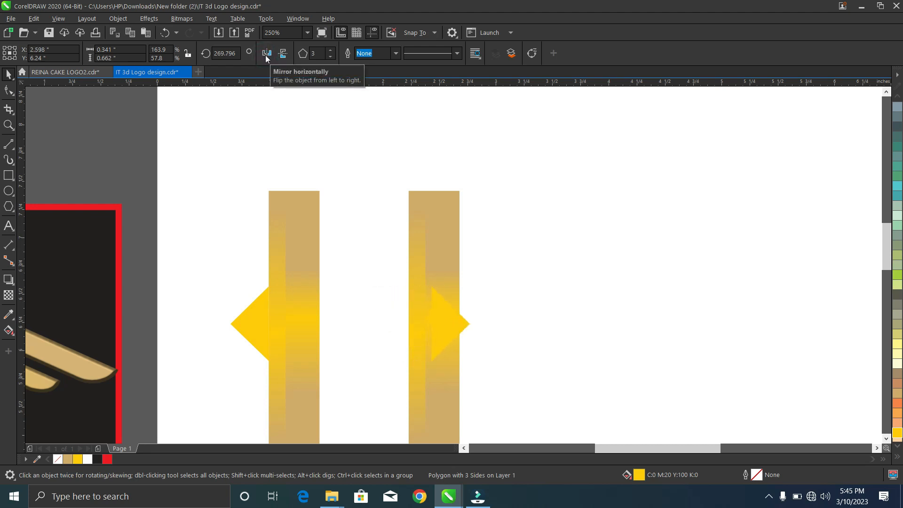
{"action": "key", "text": "Right"}
{"action": "key", "text": "Right"}
{"action": "key", "text": "Right"}
{"action": "key", "text": "Right"}
{"action": "key", "text": "Right"}
{"action": "key", "text": "Right"}
{"action": "key", "text": "Right"}
{"action": "key", "text": "Right"}
{"action": "key", "text": "Right"}
{"action": "key", "text": "Right"}
{"action": "key", "text": "Right"}
{"action": "key", "text": "Right"}
{"action": "key", "text": "Right"}
{"action": "key", "text": "Right"}
{"action": "key", "text": "Right"}
{"action": "key", "text": "Right"}
{"action": "key", "text": "Right"}
{"action": "key", "text": "Right"}
{"action": "key", "text": "Right"}
{"action": "key", "text": "Right"}
{"action": "key", "text": "Left"}
{"action": "key", "text": "Left"}
- Draw a rectangle across the top of the second bar and widen it on both sides to 1.133 by 0.3 in
{"action": "scroll", "coordinate": [249, 177], "scroll_direction": "down", "scroll_amount": 2}
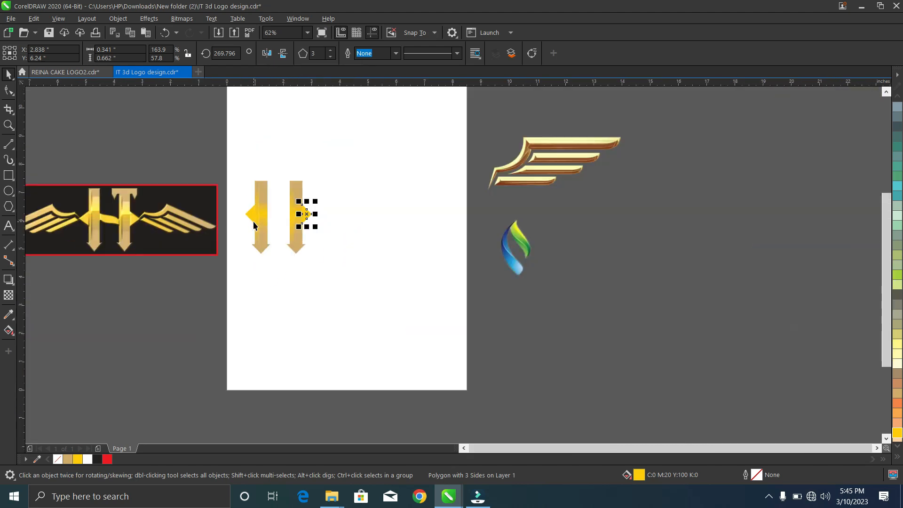
{"action": "scroll", "coordinate": [232, 153], "scroll_direction": "up", "scroll_amount": 1}
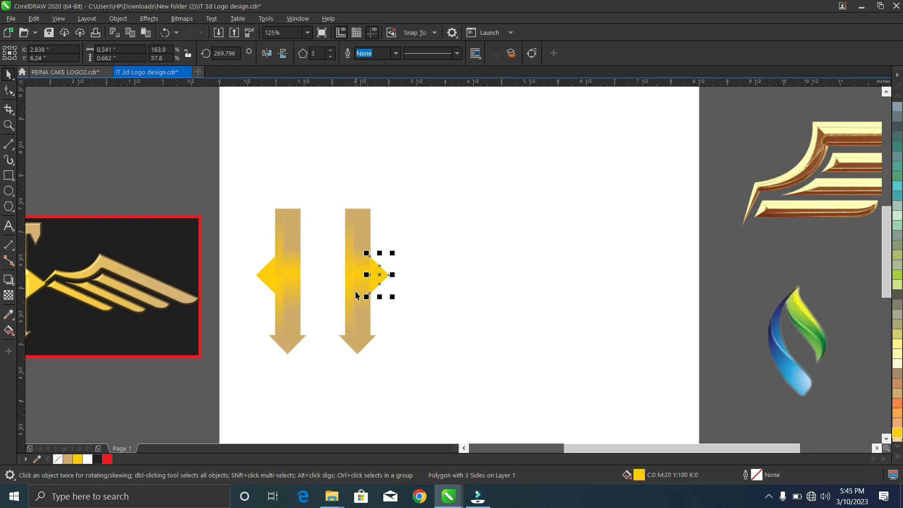
{"action": "left_click", "coordinate": [354, 308]}
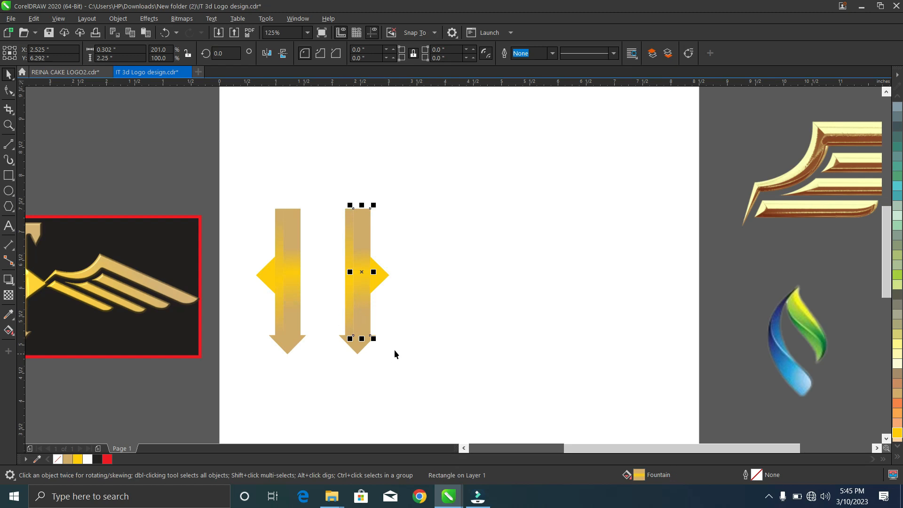
{"action": "left_click", "coordinate": [8, 177]}
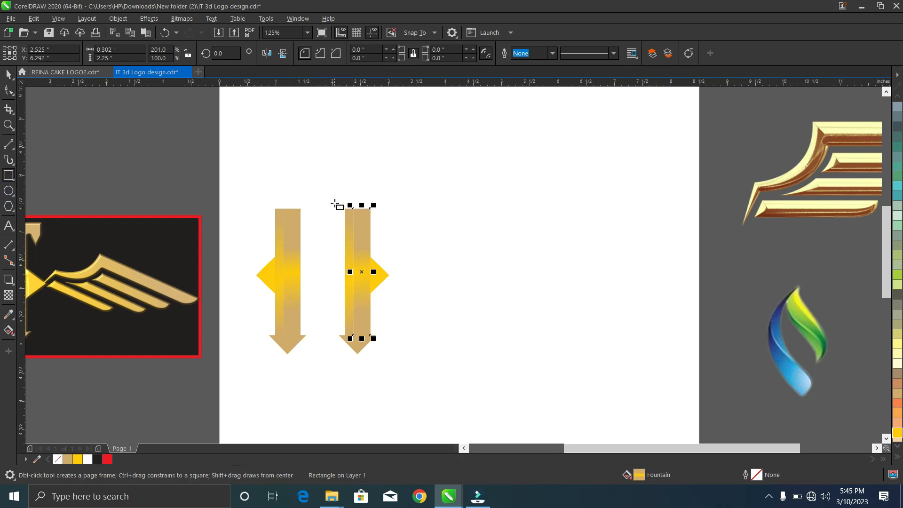
{"action": "left_click_drag", "start_coordinate": [330, 202], "coordinate": [389, 219]}
{"action": "scroll", "coordinate": [389, 218], "scroll_direction": "up", "scroll_amount": 6}
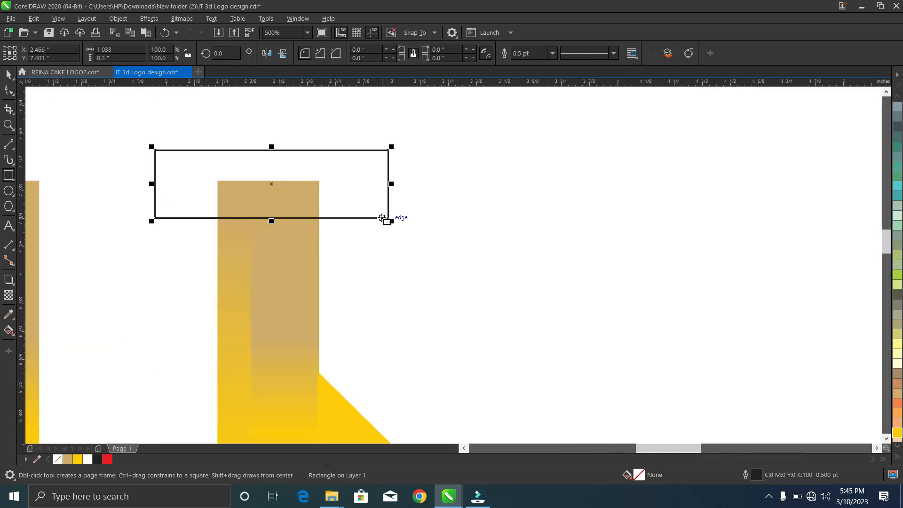
{"action": "left_click_drag", "start_coordinate": [390, 183], "coordinate": [399, 184]}
{"action": "left_click_drag", "start_coordinate": [152, 184], "coordinate": [140, 183]}
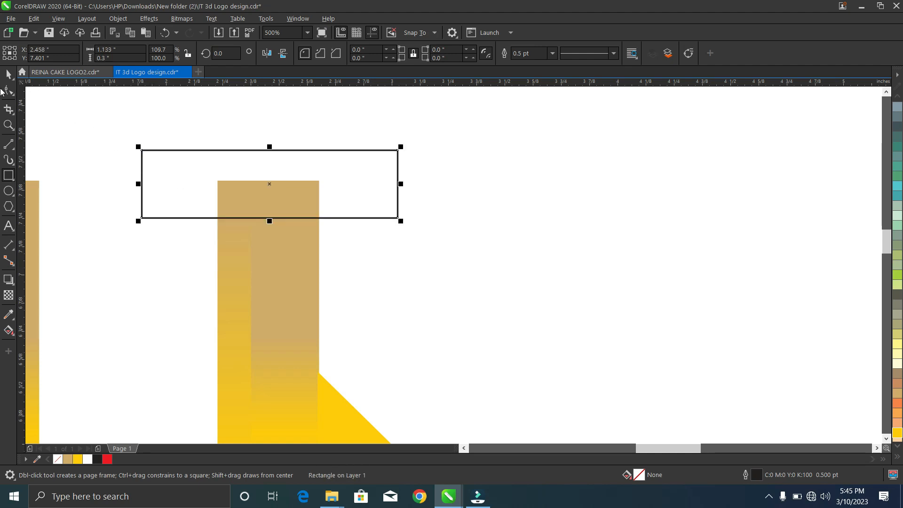
- Nudge the rectangle up to Y 7.491 in so it caps the second bar as the T's crossbar
{"action": "left_click", "coordinate": [7, 75]}
{"action": "key", "text": "Up"}
{"action": "key", "text": "Up"}
{"action": "key", "text": "Up"}
{"action": "key", "text": "Up"}
{"action": "key", "text": "Up"}
{"action": "key", "text": "Up"}
{"action": "key", "text": "Up"}
{"action": "key", "text": "Up"}
{"action": "key", "text": "Up"}
{"action": "key", "text": "Up"}
{"action": "key", "text": "Up"}
{"action": "key", "text": "Down"}
{"action": "key", "text": "Down"}
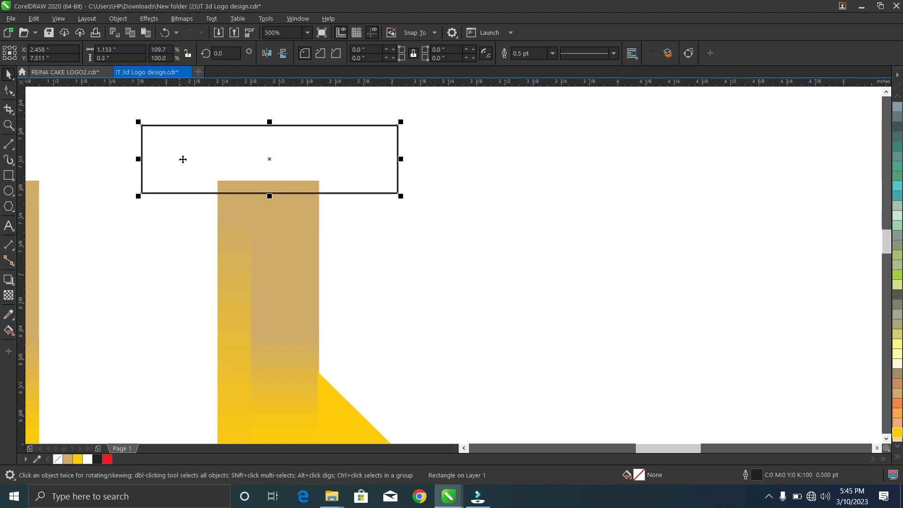
{"action": "scroll", "coordinate": [411, 255], "scroll_direction": "down", "scroll_amount": 2}
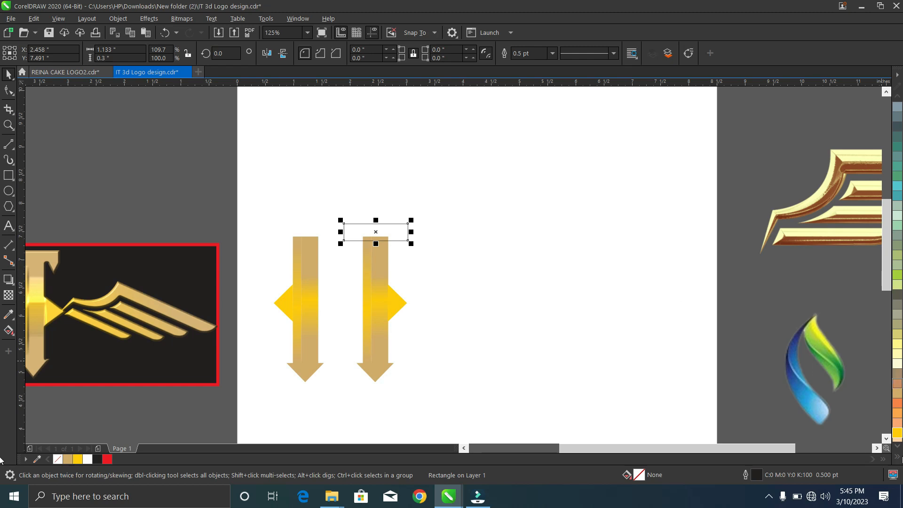
- Fill the T's crossbar with tan (C:0 M:20 Y:60 K:20) and remove its outline
{"action": "left_click", "coordinate": [898, 394]}
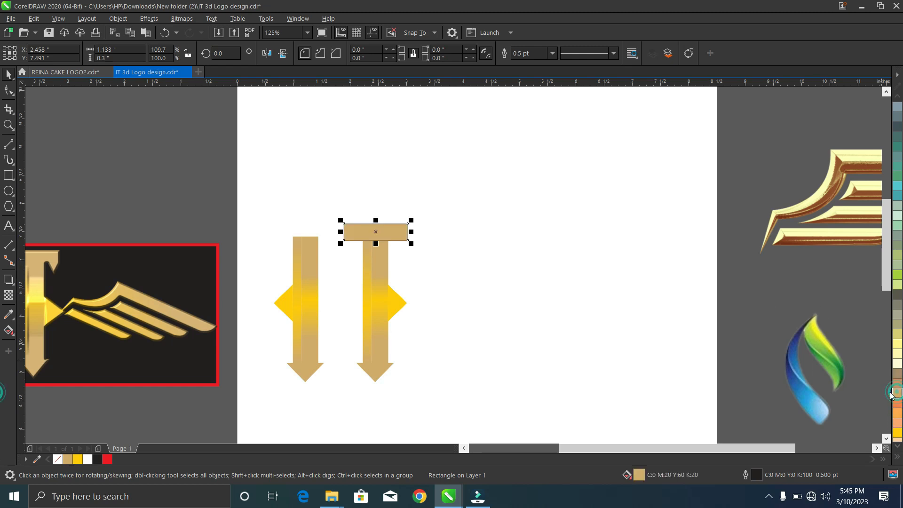
{"action": "left_click", "coordinate": [898, 458]}
{"action": "right_click", "coordinate": [864, 97]}
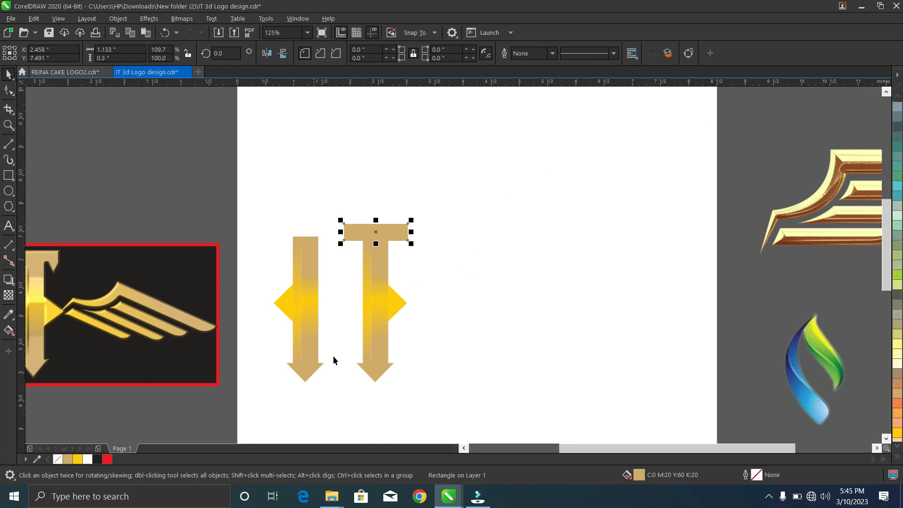
- Copy the second bar's arrowhead triangle to the underside of the crossbar's right end and resize it to 0.258 by 0.193 in
{"action": "left_click", "coordinate": [375, 372]}
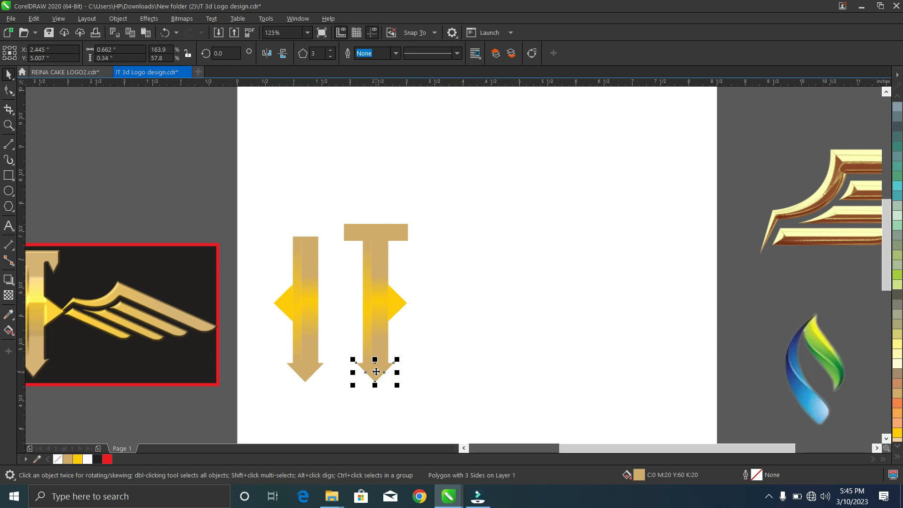
{"action": "left_click_drag", "start_coordinate": [388, 355], "coordinate": [408, 245]}
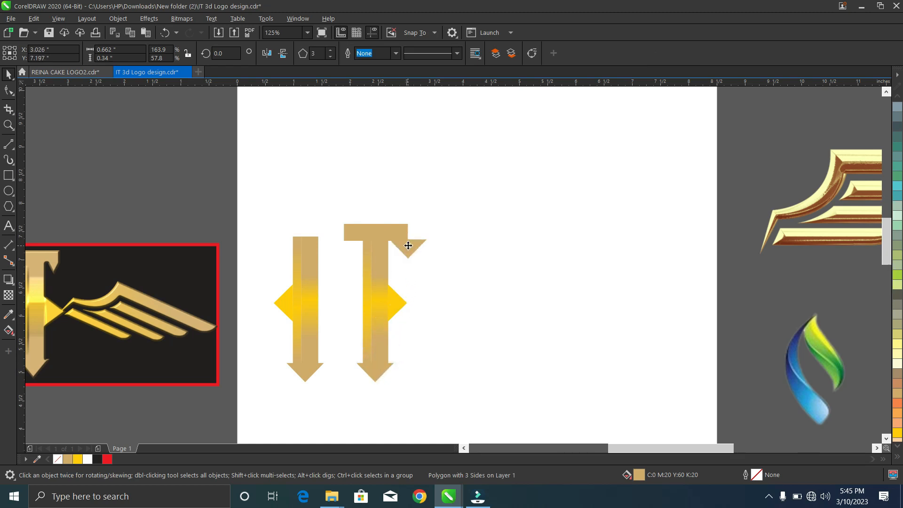
{"action": "scroll", "coordinate": [408, 245], "scroll_direction": "up", "scroll_amount": 3}
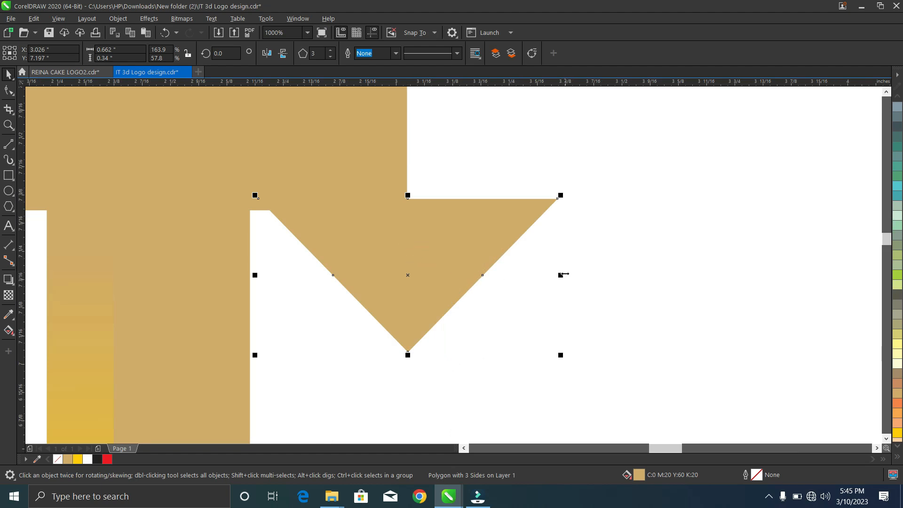
{"action": "left_click_drag", "start_coordinate": [562, 275], "coordinate": [471, 269]}
{"action": "left_click_drag", "start_coordinate": [408, 355], "coordinate": [408, 322]}
{"action": "left_click_drag", "start_coordinate": [408, 276], "coordinate": [348, 256]}
- Align the small triangle's upper right corner exactly with the lower right corner of the T's crossbar
{"action": "scroll", "coordinate": [359, 226], "scroll_direction": "up", "scroll_amount": 2}
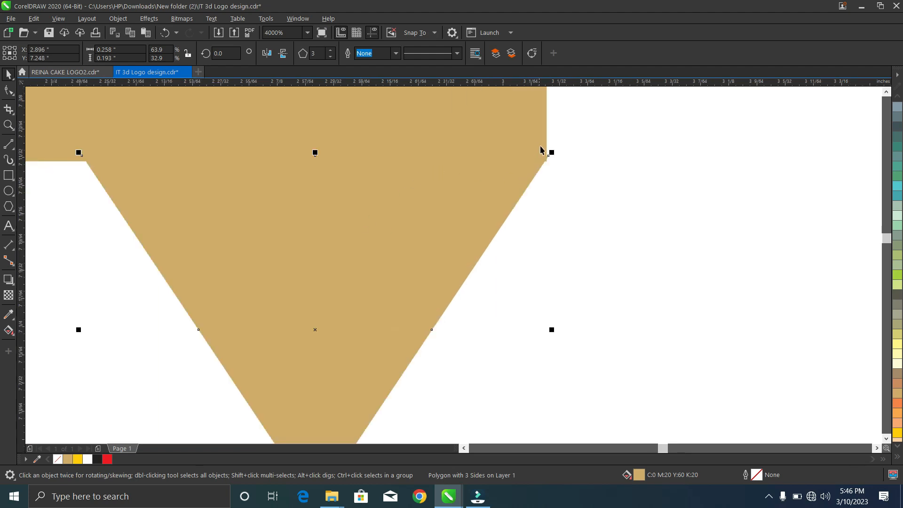
{"action": "scroll", "coordinate": [541, 149], "scroll_direction": "up", "scroll_amount": 1}
{"action": "scroll", "coordinate": [517, 184], "scroll_direction": "down", "scroll_amount": 2}
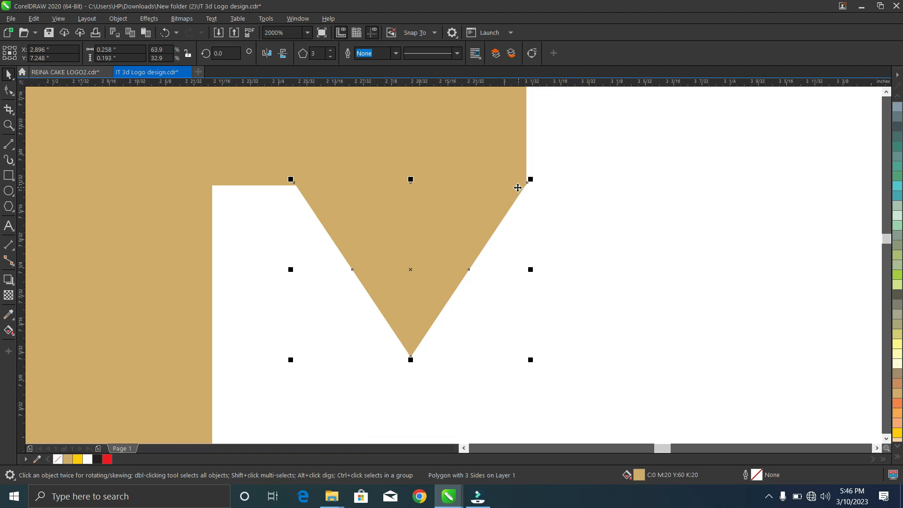
{"action": "scroll", "coordinate": [517, 175], "scroll_direction": "up", "scroll_amount": 2}
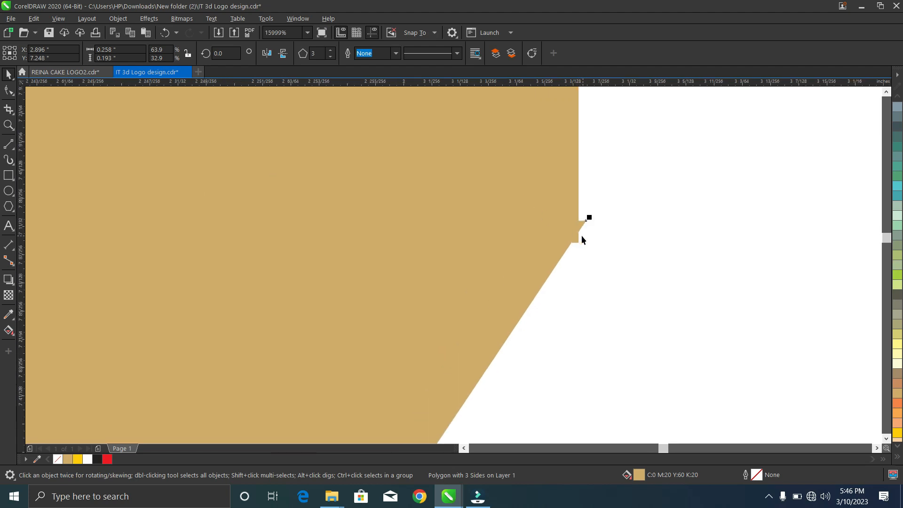
{"action": "left_click_drag", "start_coordinate": [544, 245], "coordinate": [536, 263]}
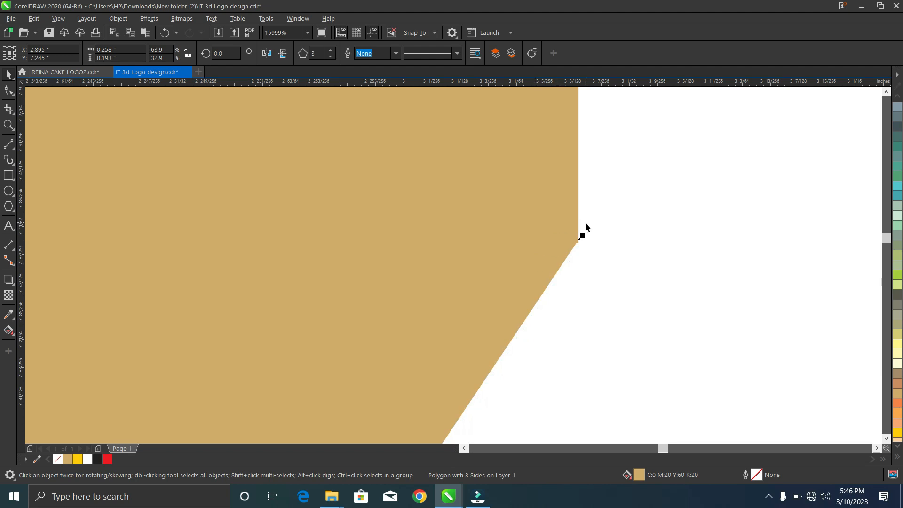
{"action": "scroll", "coordinate": [579, 258], "scroll_direction": "up", "scroll_amount": 3}
{"action": "left_click_drag", "start_coordinate": [431, 284], "coordinate": [425, 312]}
{"action": "scroll", "coordinate": [554, 283], "scroll_direction": "up", "scroll_amount": 1}
{"action": "scroll", "coordinate": [458, 243], "scroll_direction": "up", "scroll_amount": 3}
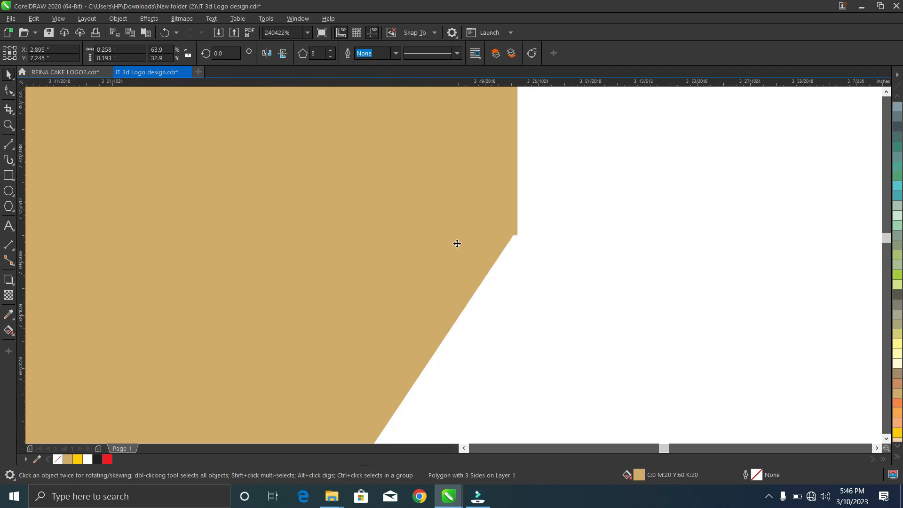
{"action": "left_click_drag", "start_coordinate": [446, 276], "coordinate": [444, 289]}
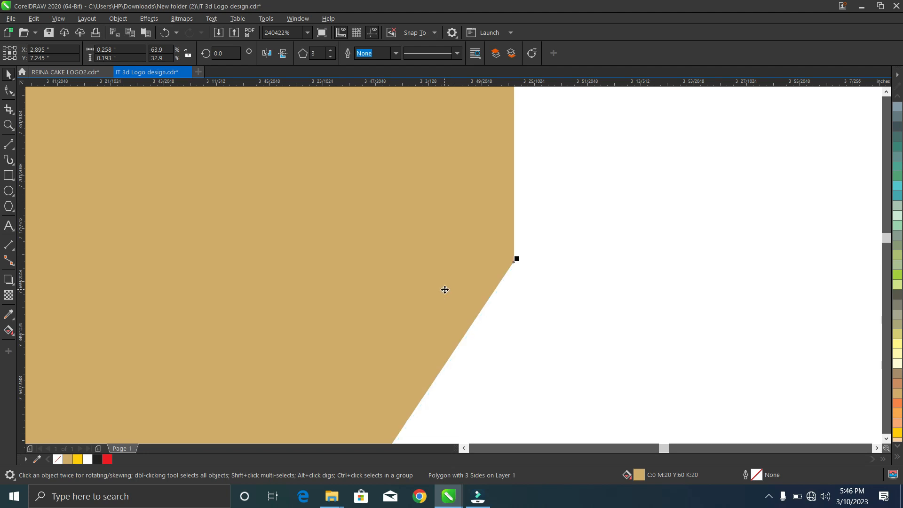
{"action": "scroll", "coordinate": [444, 288], "scroll_direction": "down", "scroll_amount": 5}
{"action": "scroll", "coordinate": [445, 288], "scroll_direction": "down", "scroll_amount": 3}
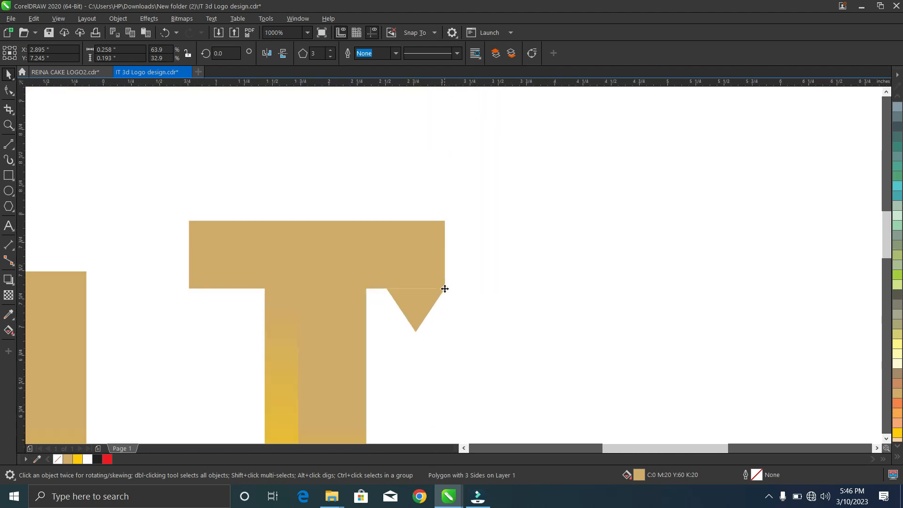
{"action": "scroll", "coordinate": [411, 288], "scroll_direction": "up", "scroll_amount": 2}
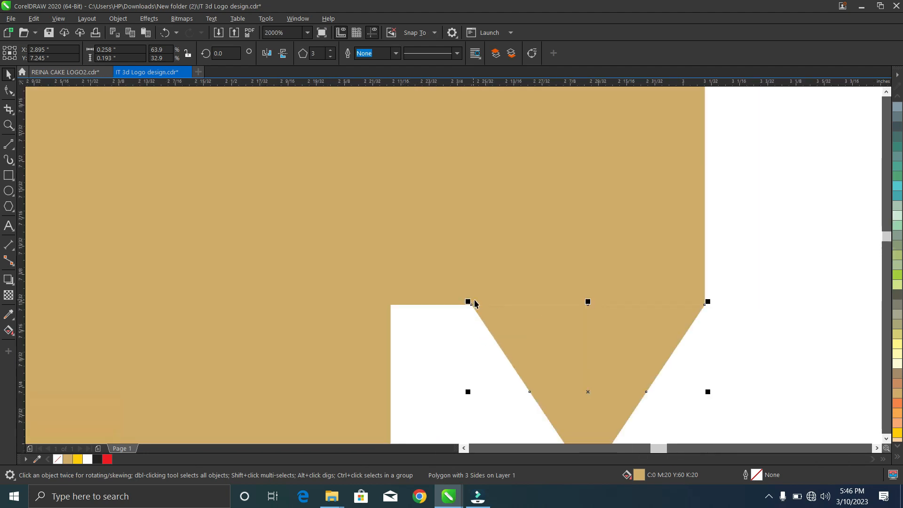
- Duplicate the small triangle and nudge the copy horizontally to X 2.025 in under the other end of the T's crossbar
{"action": "scroll", "coordinate": [474, 303], "scroll_direction": "down", "scroll_amount": 1}
{"action": "key", "text": "plus"}
{"action": "key", "text": "Left"}
{"action": "key", "text": "Left"}
{"action": "key", "text": "Left"}
{"action": "key", "text": "Left"}
{"action": "key", "text": "Left"}
{"action": "key", "text": "Left"}
{"action": "key", "text": "Left"}
{"action": "key", "text": "Left"}
{"action": "key", "text": "Left"}
{"action": "key", "text": "Left"}
{"action": "key", "text": "Left"}
{"action": "key", "text": "Left"}
{"action": "key", "text": "Left"}
{"action": "key", "text": "Left"}
{"action": "key", "text": "Left"}
{"action": "key", "text": "Left"}
{"action": "key", "text": "Left"}
{"action": "key", "text": "Left"}
{"action": "key", "text": "Left"}
{"action": "key", "text": "Left"}
{"action": "key", "text": "Left"}
{"action": "key", "text": "Left"}
{"action": "key", "text": "Left"}
{"action": "key", "text": "Left"}
{"action": "key", "text": "Left"}
{"action": "key", "text": "Left"}
{"action": "key", "text": "Left"}
{"action": "key", "text": "Left"}
{"action": "key", "text": "Left"}
{"action": "key", "text": "Left"}
{"action": "key", "text": "Left"}
{"action": "key", "text": "Left"}
{"action": "key", "text": "Left"}
{"action": "key", "text": "Left"}
{"action": "key", "text": "Left"}
{"action": "key", "text": "Left"}
{"action": "key", "text": "Left"}
{"action": "key", "text": "Left"}
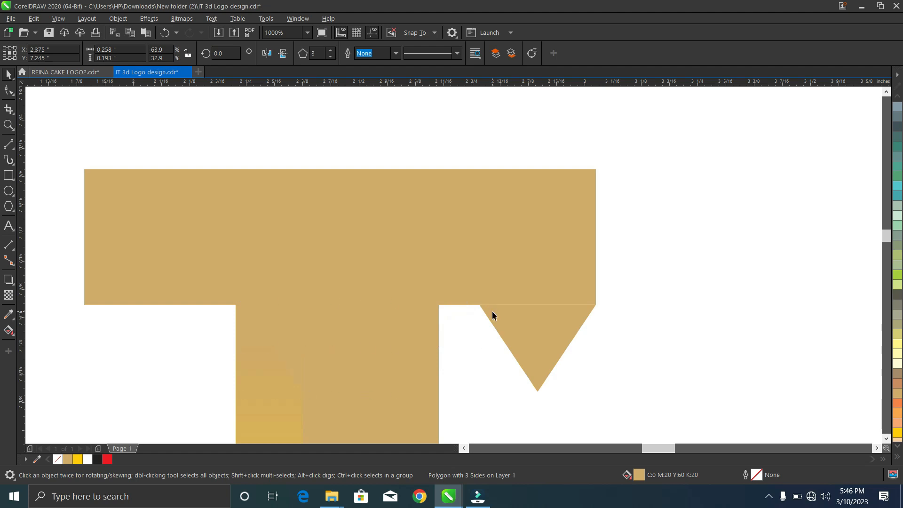
{"action": "key", "text": "Left"}
{"action": "key", "text": "Left"}
{"action": "key", "text": "Left"}
{"action": "key", "text": "Left"}
{"action": "key", "text": "Left"}
{"action": "key", "text": "Left"}
{"action": "key", "text": "Left"}
{"action": "key", "text": "Left"}
{"action": "key", "text": "Left"}
{"action": "key", "text": "Left"}
{"action": "key", "text": "Left"}
{"action": "key", "text": "Left"}
{"action": "key", "text": "Left"}
{"action": "key", "text": "Left"}
{"action": "key", "text": "Left"}
{"action": "key", "text": "Left"}
{"action": "key", "text": "Left"}
{"action": "key", "text": "Left"}
{"action": "key", "text": "Left"}
{"action": "key", "text": "Left"}
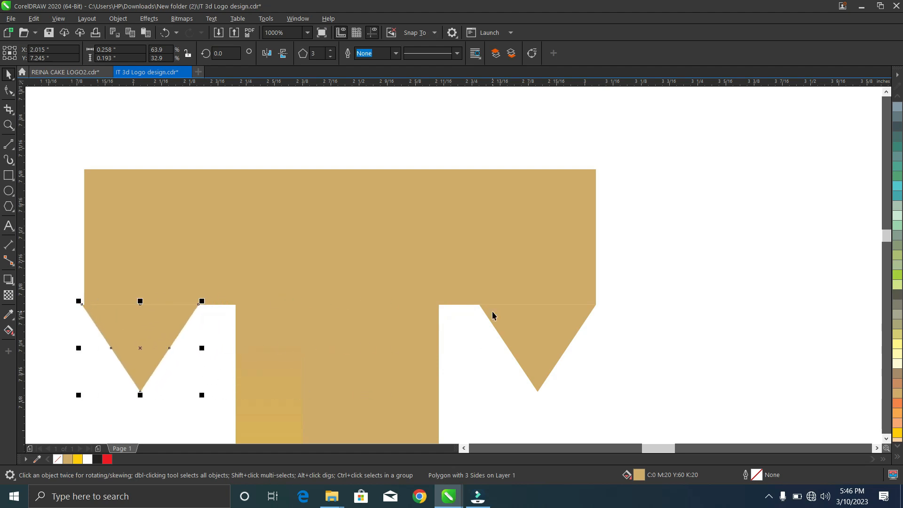
{"action": "key", "text": "Right"}
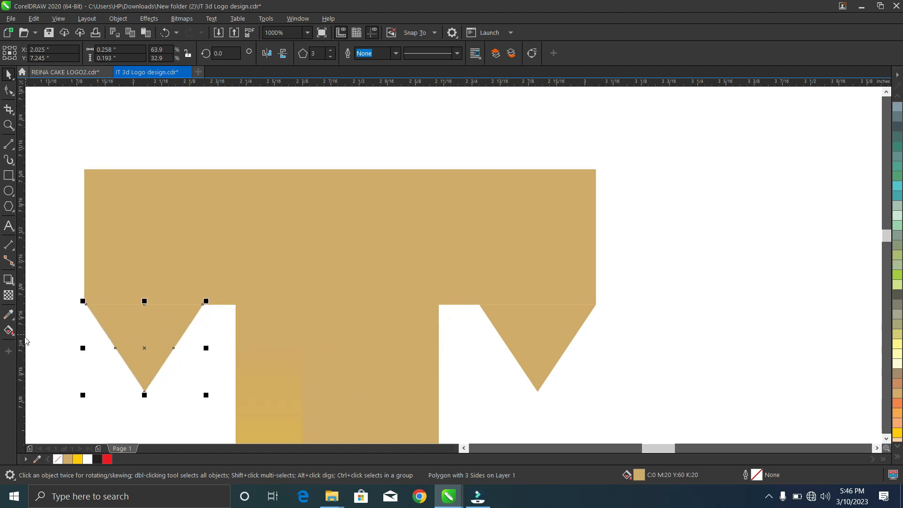
- Align the copied triangle's upper left corner exactly with the lower left corner of the T's crossbar
{"action": "scroll", "coordinate": [60, 310], "scroll_direction": "up", "scroll_amount": 3}
{"action": "key", "text": "Left"}
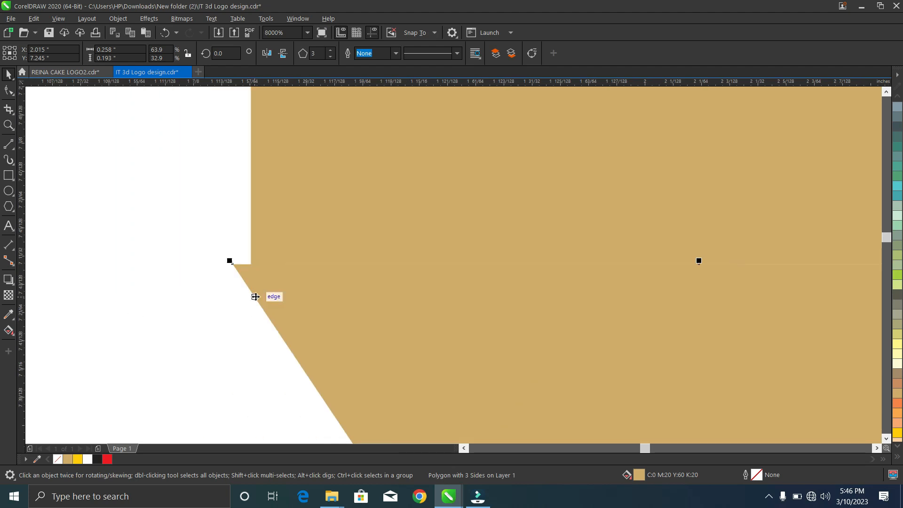
{"action": "left_click_drag", "start_coordinate": [289, 287], "coordinate": [301, 287]}
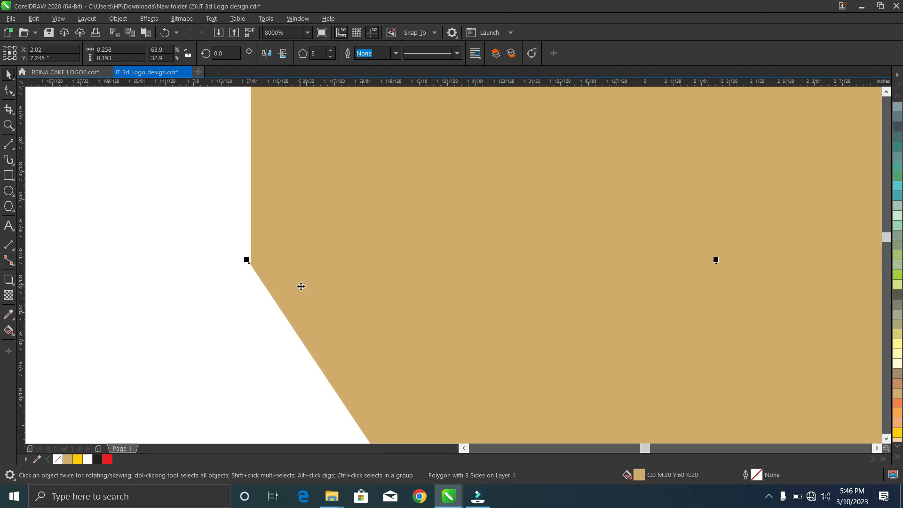
{"action": "scroll", "coordinate": [270, 260], "scroll_direction": "up", "scroll_amount": 3}
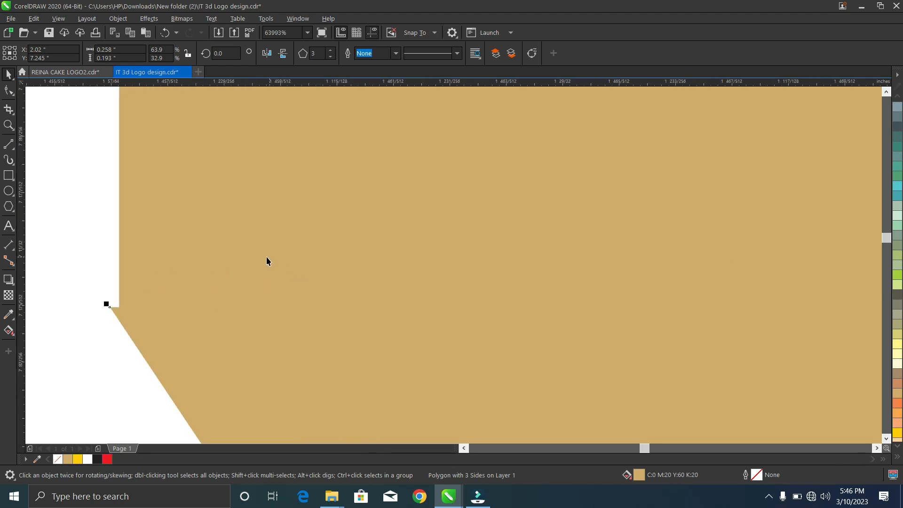
{"action": "left_click_drag", "start_coordinate": [147, 335], "coordinate": [151, 337]}
{"action": "left_click", "coordinate": [152, 338]}
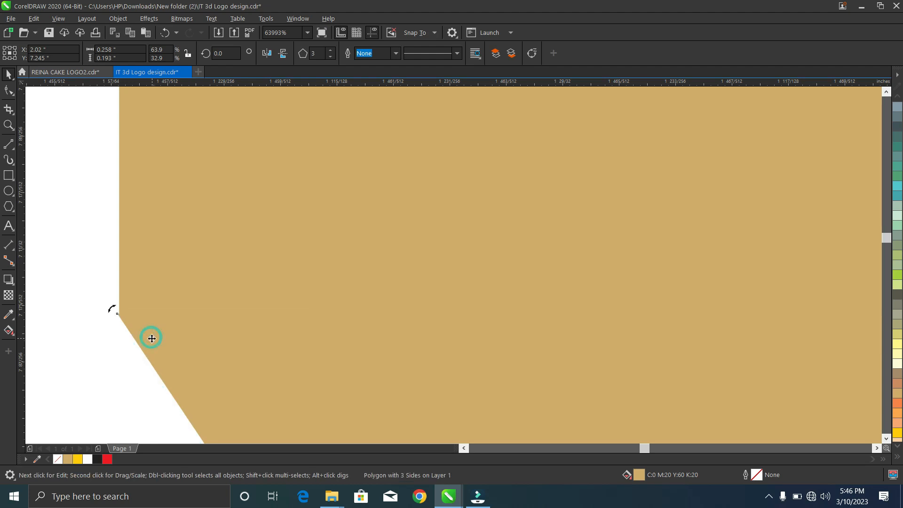
{"action": "scroll", "coordinate": [134, 317], "scroll_direction": "up", "scroll_amount": 3}
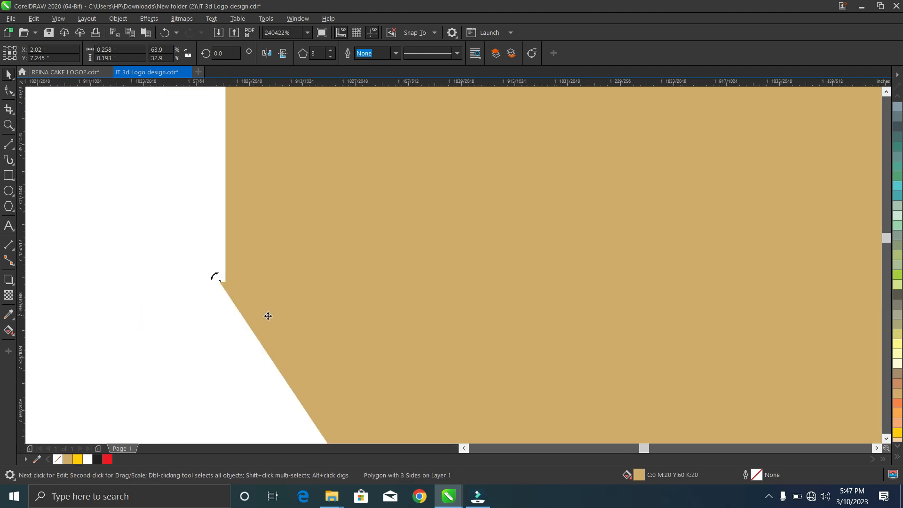
{"action": "left_click_drag", "start_coordinate": [268, 316], "coordinate": [274, 317]}
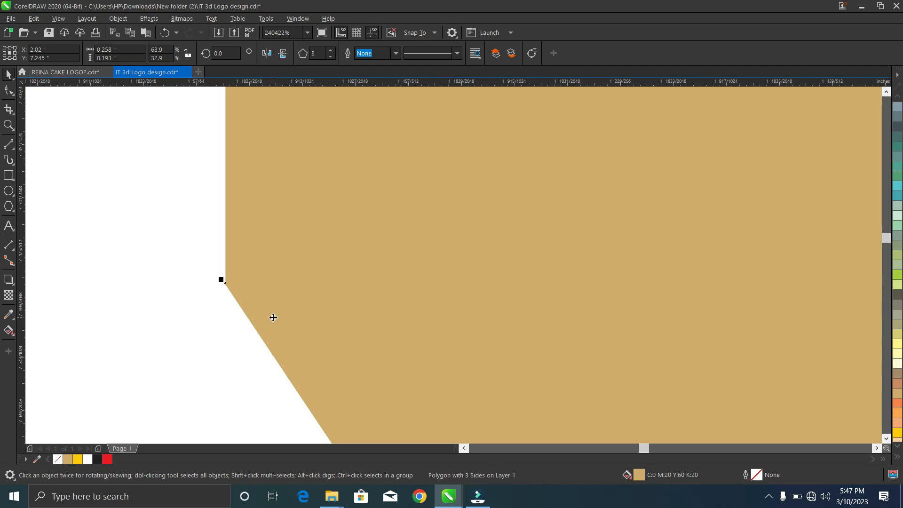
- Add a horizontal guideline along the first bar's top edge at Y 7.417 in
{"action": "scroll", "coordinate": [252, 282], "scroll_direction": "down", "scroll_amount": 5}
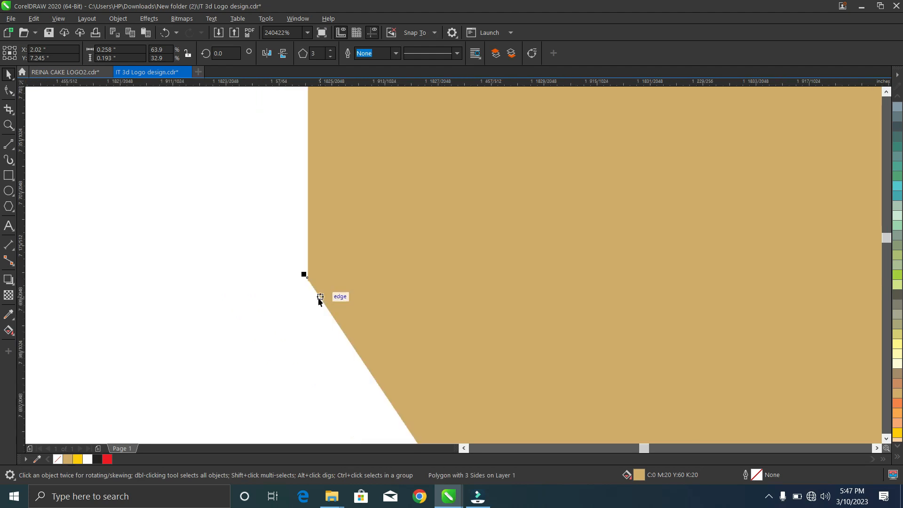
{"action": "scroll", "coordinate": [319, 300], "scroll_direction": "down", "scroll_amount": 7}
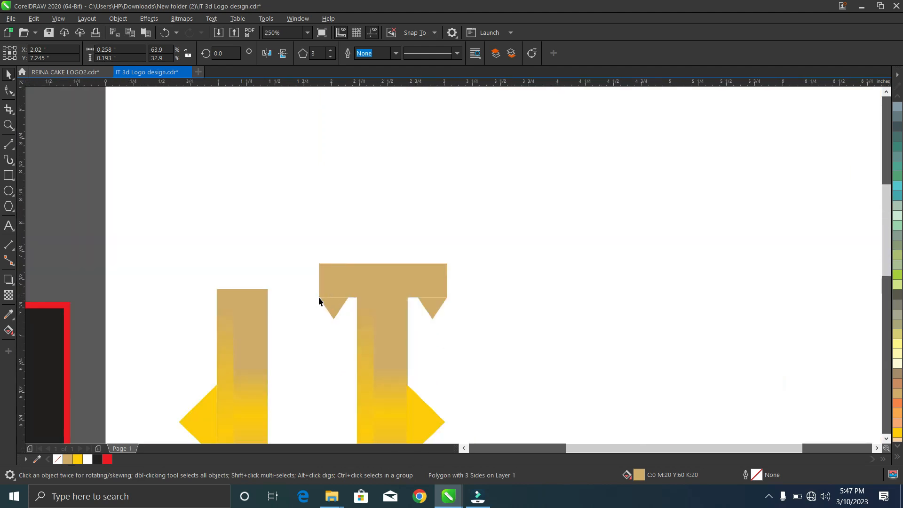
{"action": "scroll", "coordinate": [328, 302], "scroll_direction": "up", "scroll_amount": 3}
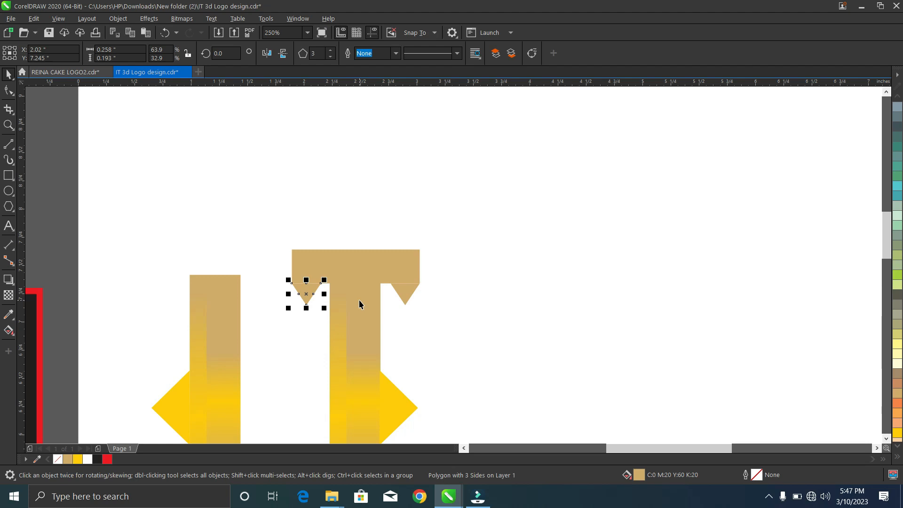
{"action": "left_click", "coordinate": [207, 312]}
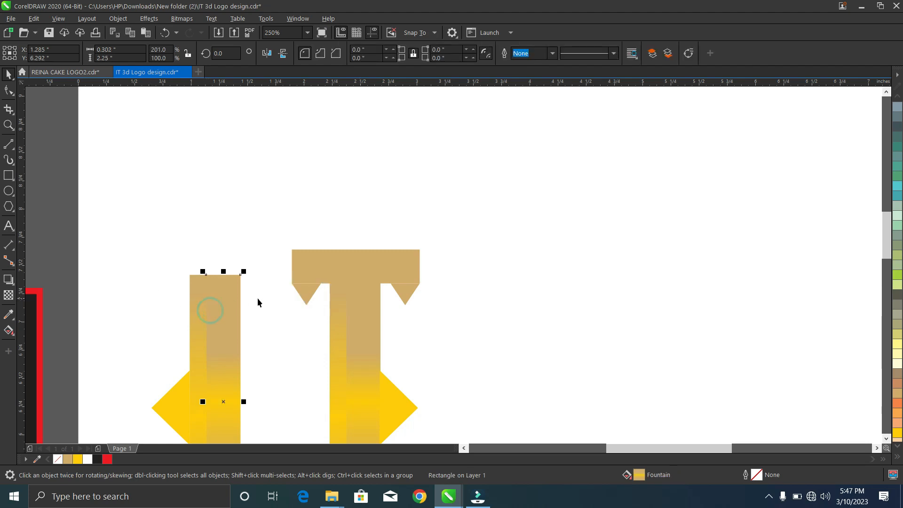
{"action": "left_click_drag", "start_coordinate": [318, 83], "coordinate": [291, 277]}
{"action": "scroll", "coordinate": [216, 278], "scroll_direction": "up", "scroll_amount": 4}
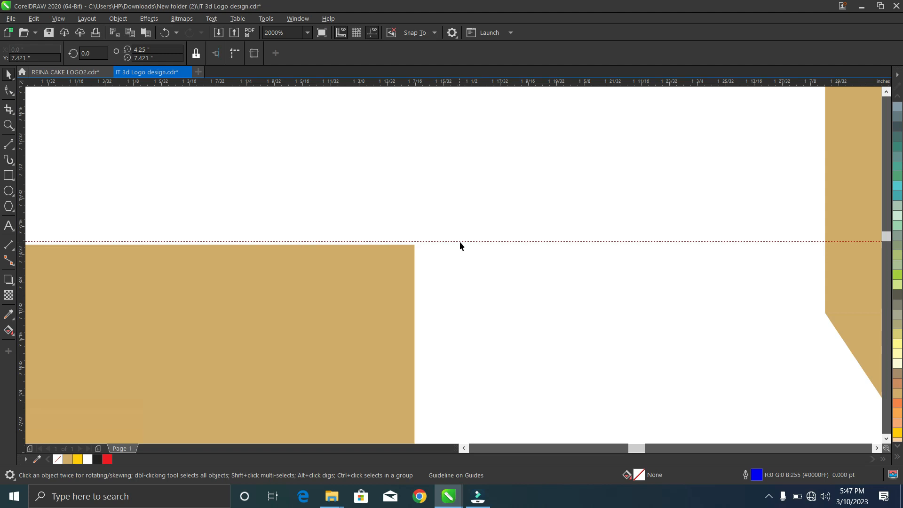
{"action": "left_click_drag", "start_coordinate": [461, 241], "coordinate": [461, 244]}
{"action": "scroll", "coordinate": [461, 245], "scroll_direction": "down", "scroll_amount": 4}
{"action": "scroll", "coordinate": [563, 257], "scroll_direction": "up", "scroll_amount": 3}
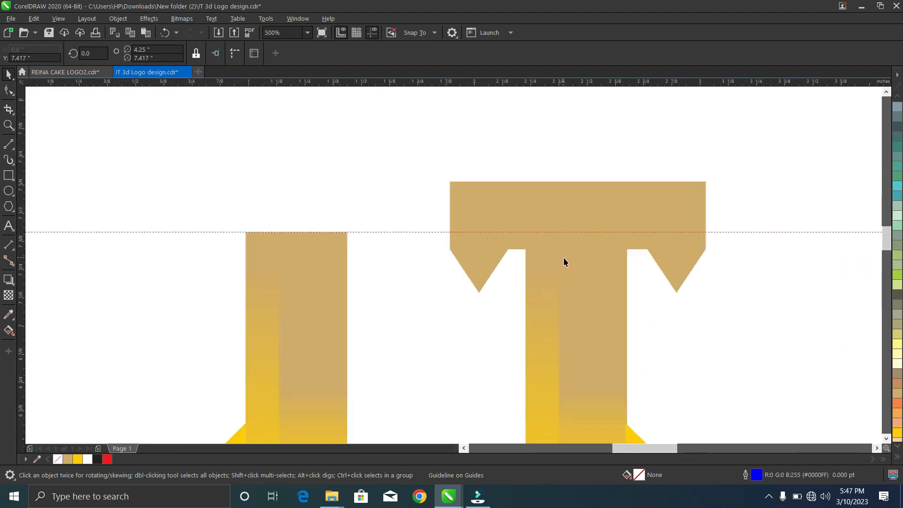
- Shorten both pieces of the T's stem from above to 2.174 in and reduce the crossbar's height to 0.282 in
{"action": "left_click", "coordinate": [594, 271]}
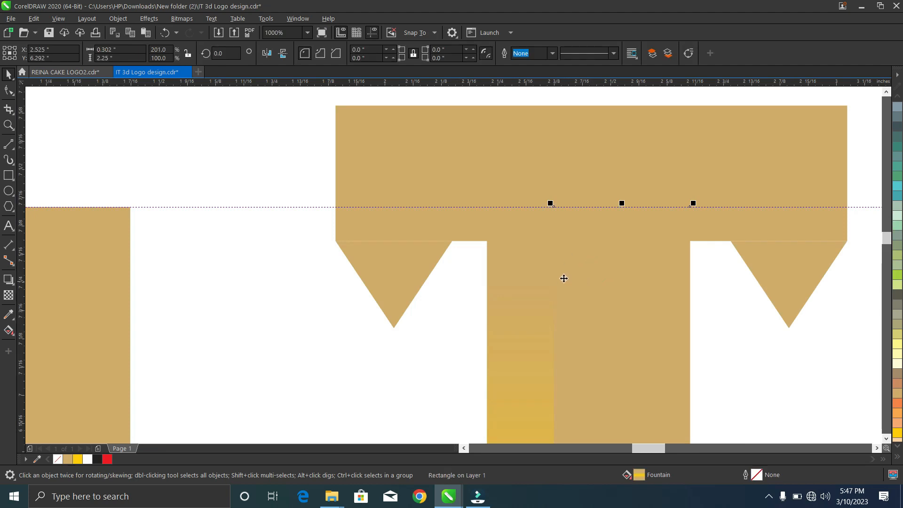
{"action": "left_click", "coordinate": [525, 286], "text": "shift"}
{"action": "left_click_drag", "start_coordinate": [589, 203], "coordinate": [590, 235]}
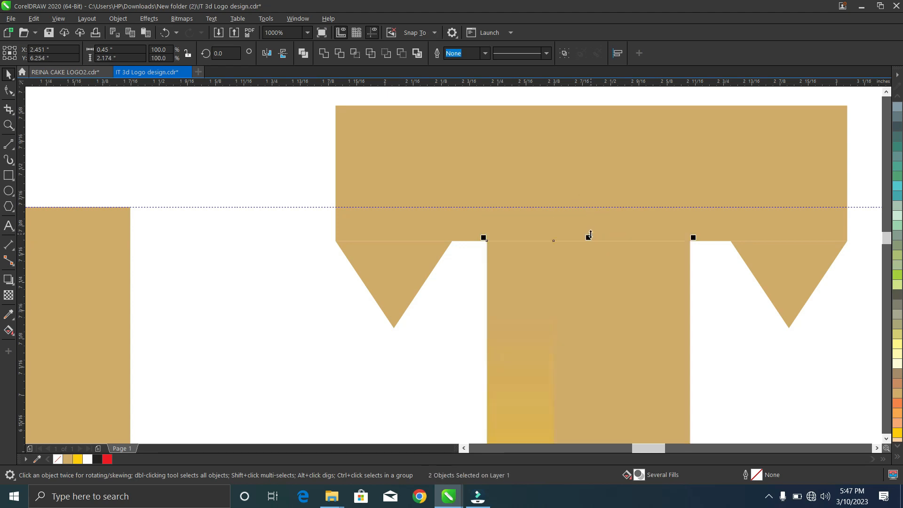
{"action": "left_click", "coordinate": [562, 164]}
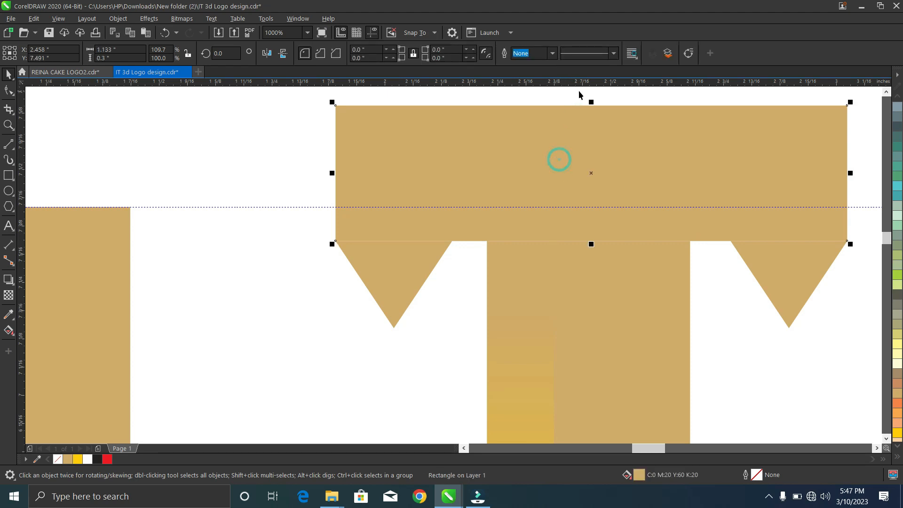
{"action": "left_click_drag", "start_coordinate": [591, 102], "coordinate": [591, 111]}
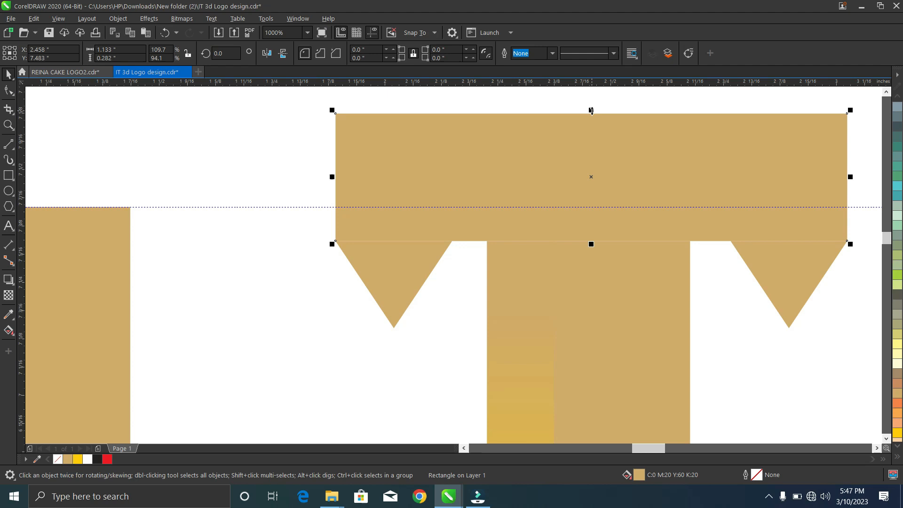
- Lower the top of the T's two stem pieces to a height of 2.064 in
{"action": "left_click", "coordinate": [599, 288]}
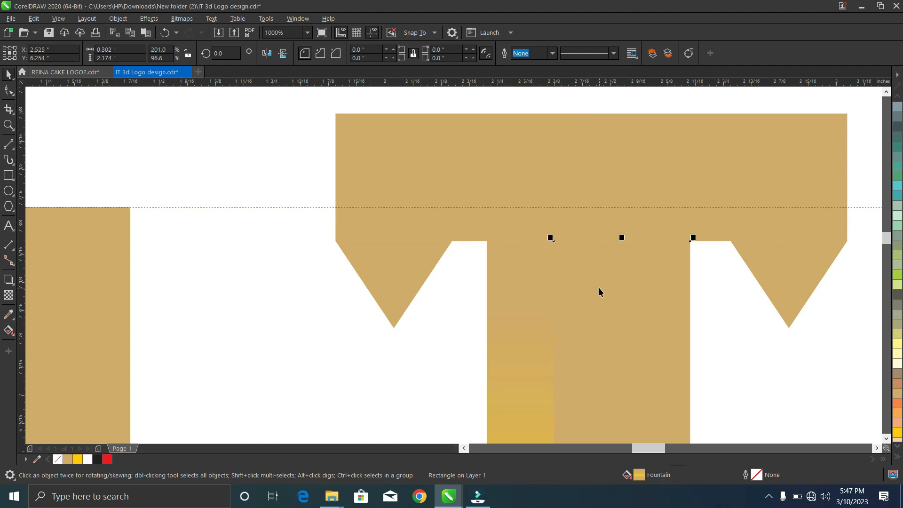
{"action": "left_click", "coordinate": [518, 281], "text": "shift"}
{"action": "left_click_drag", "start_coordinate": [587, 239], "coordinate": [585, 290]}
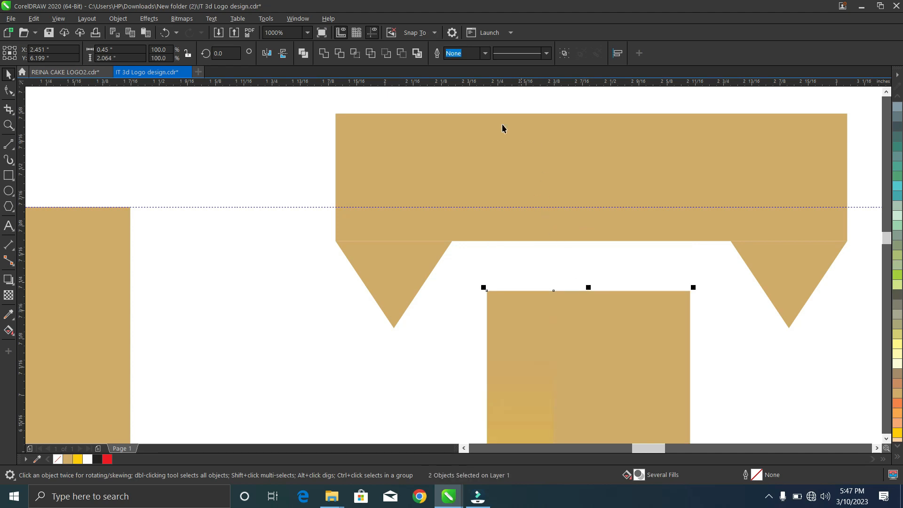
- Nudge the crossbar and its two triangles together down to Y 7.266 in to meet the shortened stem
{"action": "left_click_drag", "start_coordinate": [342, 168], "coordinate": [868, 361]}
{"action": "key", "text": "Down"}
{"action": "key", "text": "Down"}
{"action": "key", "text": "Down"}
{"action": "key", "text": "Down"}
{"action": "key", "text": "Down"}
{"action": "key", "text": "Down"}
{"action": "key", "text": "Down"}
{"action": "key", "text": "Down"}
{"action": "key", "text": "Down"}
{"action": "key", "text": "Down"}
{"action": "key", "text": "Down"}
{"action": "key", "text": "Down"}
{"action": "key", "text": "Down"}
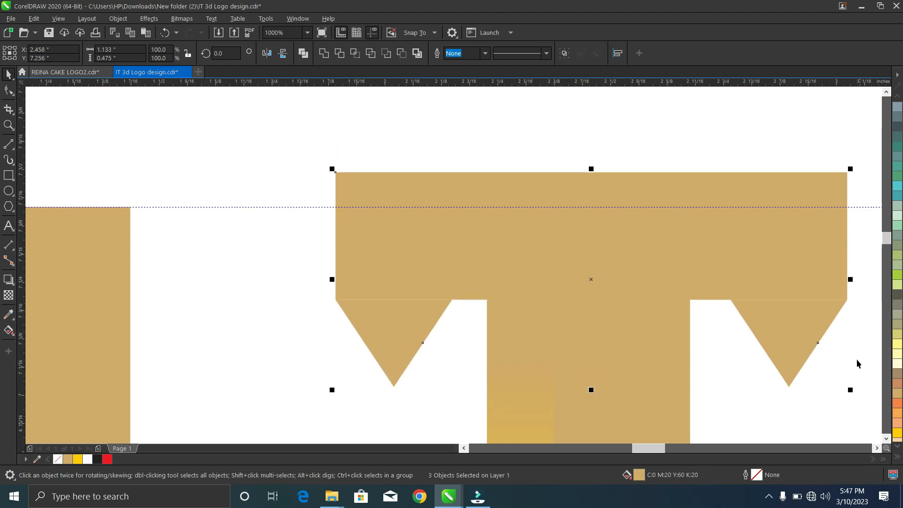
{"action": "key", "text": "Up"}
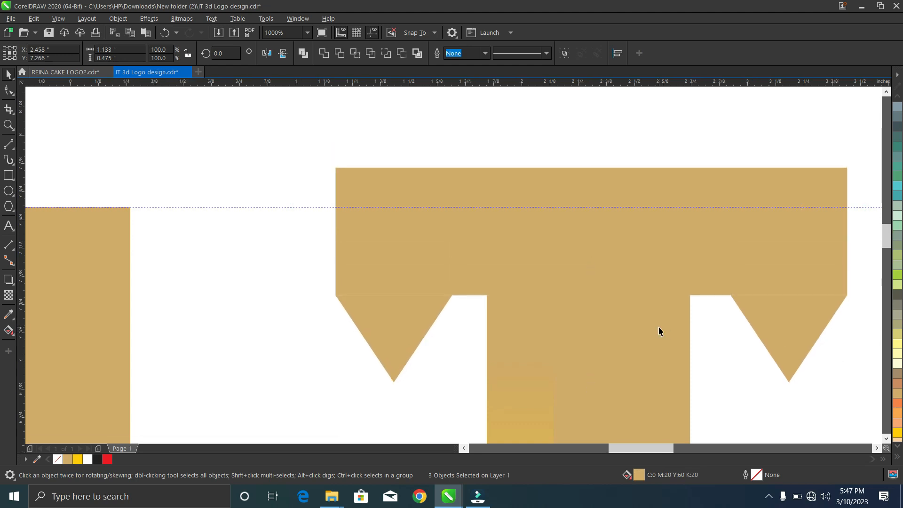
- Compress the crossbar and its triangles to 0.391 in high so their top edge meets the guideline, and deselect them
{"action": "scroll", "coordinate": [659, 331], "scroll_direction": "down", "scroll_amount": 2}
{"action": "scroll", "coordinate": [633, 294], "scroll_direction": "up", "scroll_amount": 2}
{"action": "left_click_drag", "start_coordinate": [667, 243], "coordinate": [668, 279]}
{"action": "scroll", "coordinate": [668, 279], "scroll_direction": "down", "scroll_amount": 1}
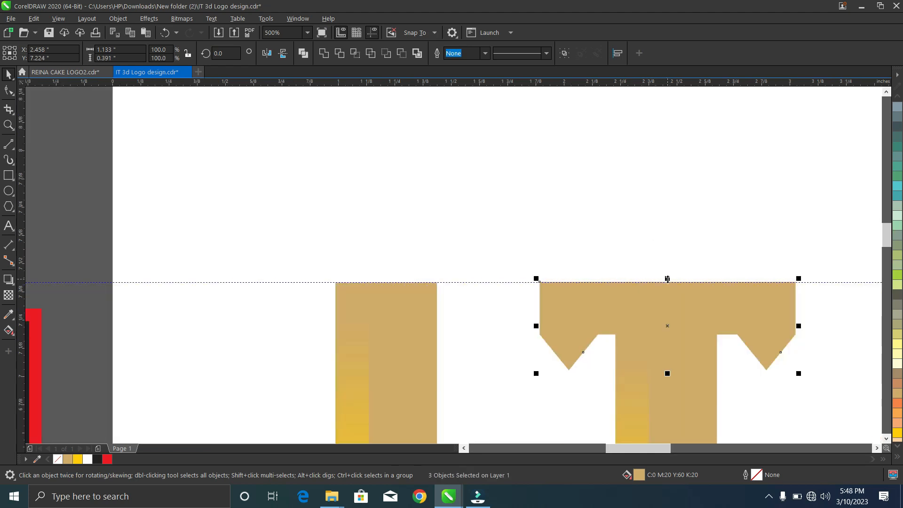
{"action": "scroll", "coordinate": [668, 281], "scroll_direction": "down", "scroll_amount": 1}
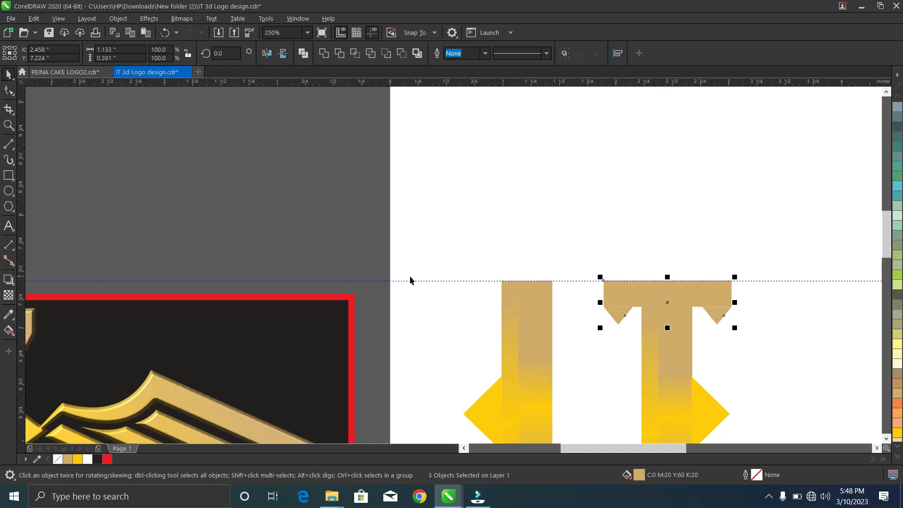
{"action": "scroll", "coordinate": [357, 277], "scroll_direction": "down", "scroll_amount": 1}
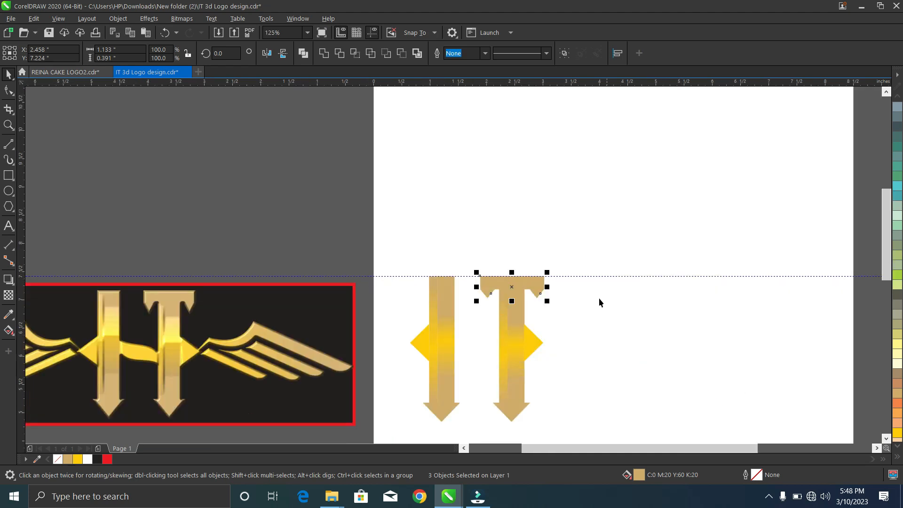
{"action": "left_click", "coordinate": [558, 315]}
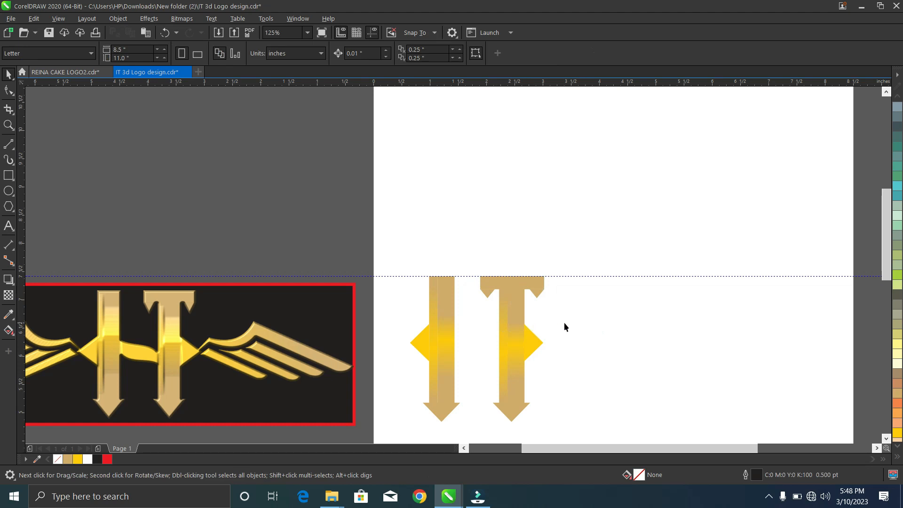
- Move the golden wing bitmap onto the page above the letters, at about X 4.325 in, Y 9.162 in
{"action": "scroll", "coordinate": [565, 327], "scroll_direction": "down", "scroll_amount": 1}
{"action": "left_click_drag", "start_coordinate": [775, 273], "coordinate": [577, 248]}
{"action": "scroll", "coordinate": [577, 248], "scroll_direction": "up", "scroll_amount": 2}
{"action": "scroll", "coordinate": [577, 248], "scroll_direction": "down", "scroll_amount": 1}
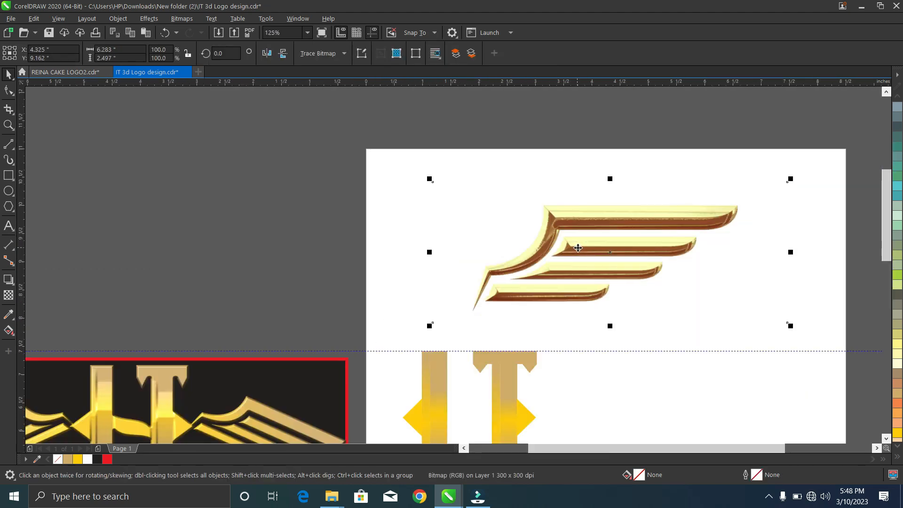
- Draw a rough closed outline of straight 0.5 pt lines around the wing's uppermost feather, about 4.68 by 1.85 in
{"action": "left_click", "coordinate": [10, 143]}
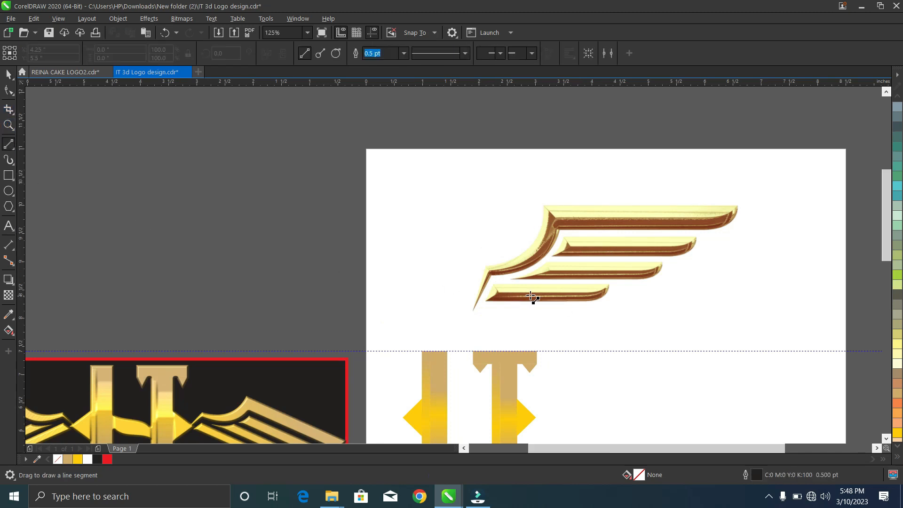
{"action": "scroll", "coordinate": [527, 297], "scroll_direction": "up", "scroll_amount": 2}
{"action": "left_click_drag", "start_coordinate": [415, 329], "coordinate": [435, 167]}
{"action": "left_click_drag", "start_coordinate": [435, 167], "coordinate": [302, 260]}
{"action": "left_click_drag", "start_coordinate": [301, 260], "coordinate": [262, 329]}
- Move the outline's lowest node onto the pointed lower tip of the wing's uppermost feather
{"action": "scroll", "coordinate": [261, 328], "scroll_direction": "up", "scroll_amount": 3}
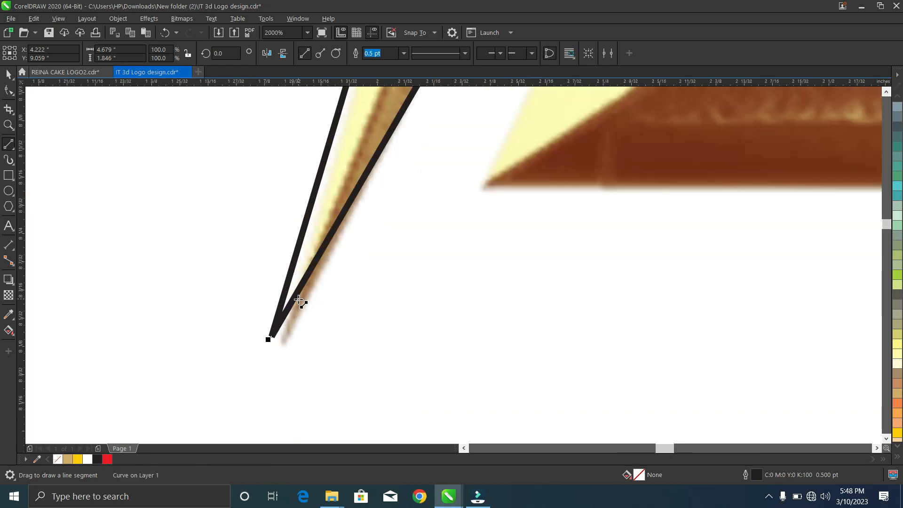
{"action": "scroll", "coordinate": [299, 304], "scroll_direction": "down", "scroll_amount": 3}
{"action": "scroll", "coordinate": [297, 316], "scroll_direction": "up", "scroll_amount": 3}
{"action": "scroll", "coordinate": [296, 322], "scroll_direction": "up", "scroll_amount": 2}
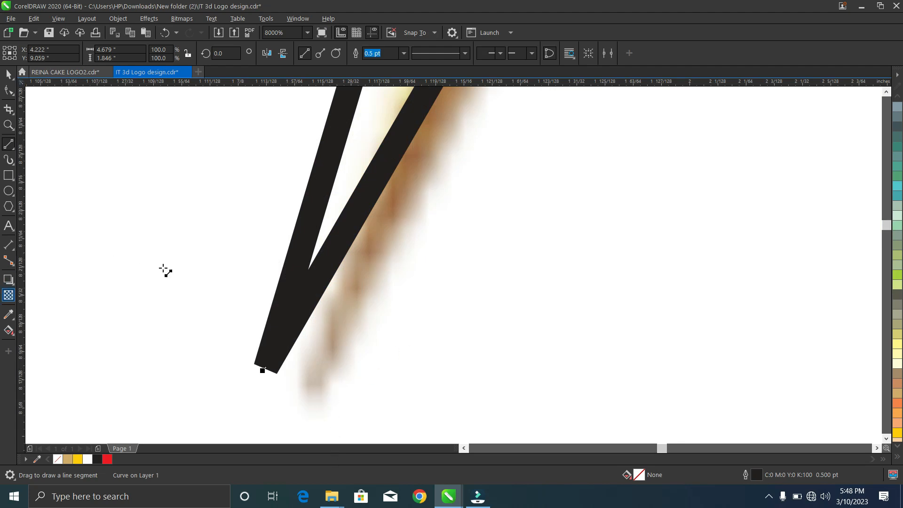
{"action": "left_click", "coordinate": [9, 91]}
{"action": "key", "text": "F10"}
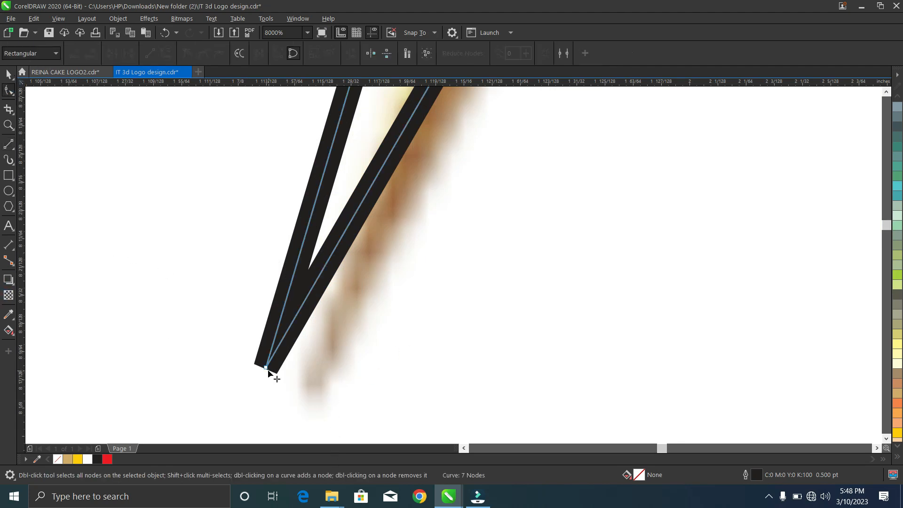
{"action": "left_click", "coordinate": [266, 369]}
{"action": "scroll", "coordinate": [308, 387], "scroll_direction": "down", "scroll_amount": 3}
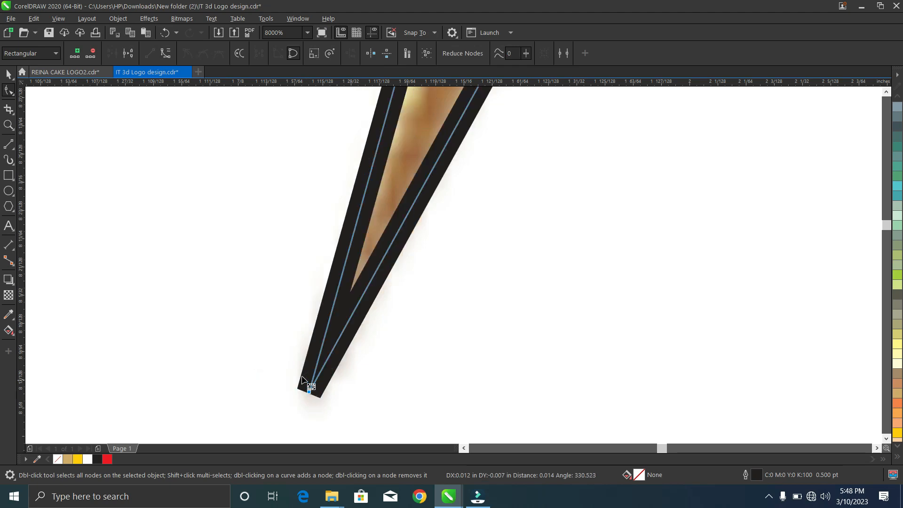
- Move the outline's inner corner node onto the inner bend above the feather's pointed lower tip
{"action": "scroll", "coordinate": [301, 368], "scroll_direction": "down", "scroll_amount": 4}
{"action": "scroll", "coordinate": [381, 231], "scroll_direction": "up", "scroll_amount": 3}
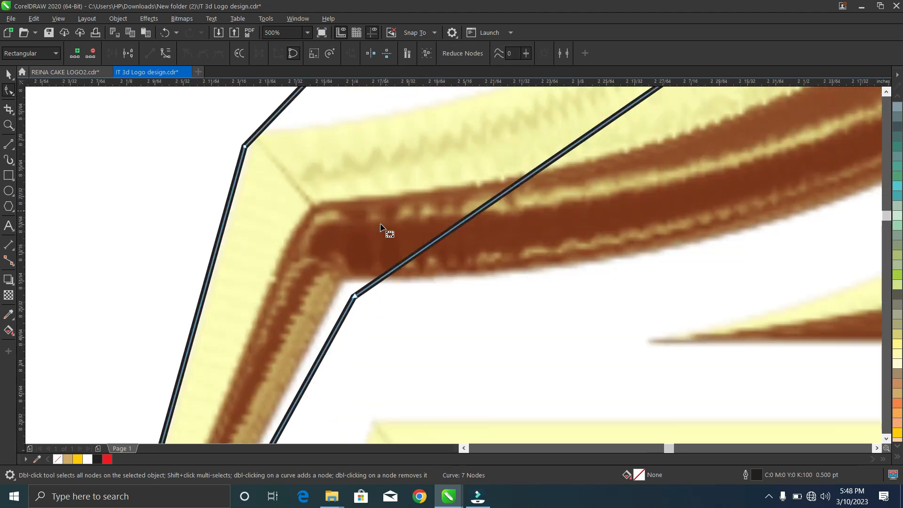
{"action": "left_click_drag", "start_coordinate": [322, 386], "coordinate": [314, 323]}
{"action": "scroll", "coordinate": [303, 355], "scroll_direction": "down", "scroll_amount": 3}
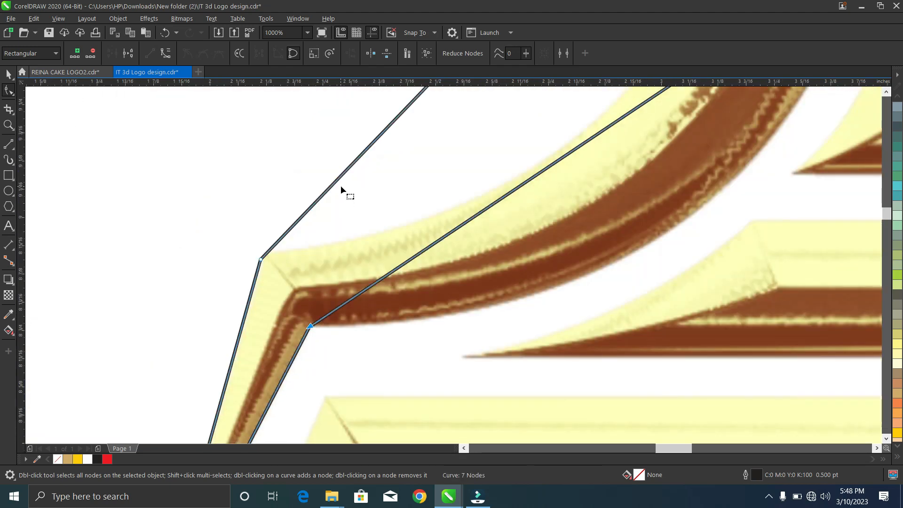
- Convert the outline's inner diagonal segment to a curve and bend it along the lower edge of the uppermost feather's arc
{"action": "right_click", "coordinate": [559, 159]}
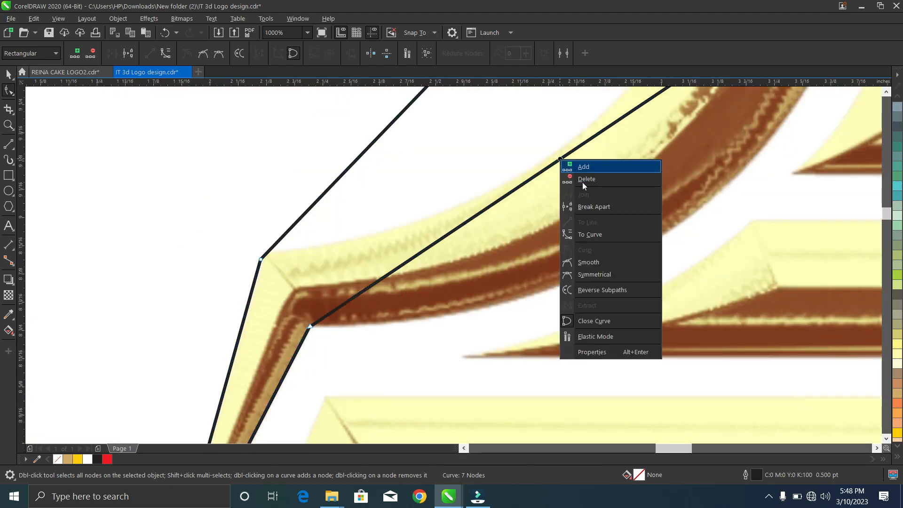
{"action": "left_click", "coordinate": [591, 235]}
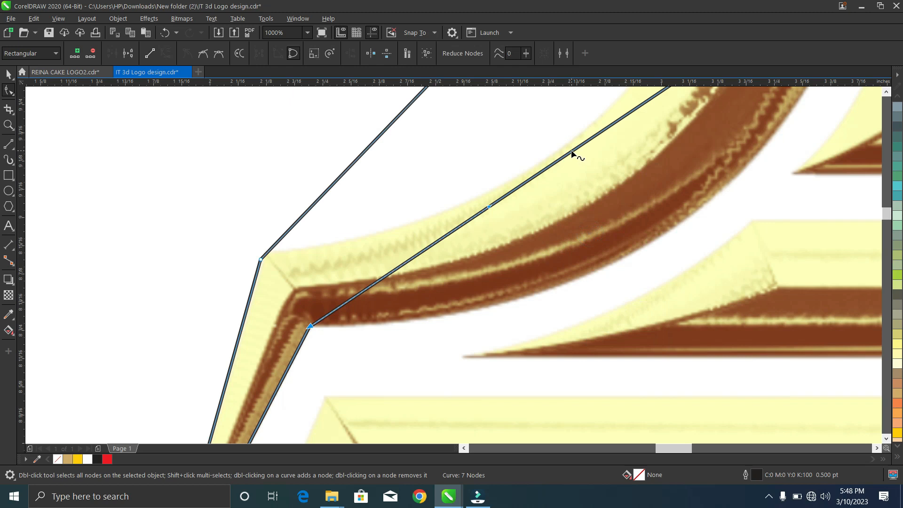
{"action": "left_click_drag", "start_coordinate": [573, 155], "coordinate": [659, 236]}
- Convert the outline's outer diagonal segment to a curve and bend it inward along the outer edge of the uppermost feather's arc
{"action": "scroll", "coordinate": [591, 196], "scroll_direction": "down", "scroll_amount": 3}
{"action": "scroll", "coordinate": [596, 165], "scroll_direction": "up", "scroll_amount": 5}
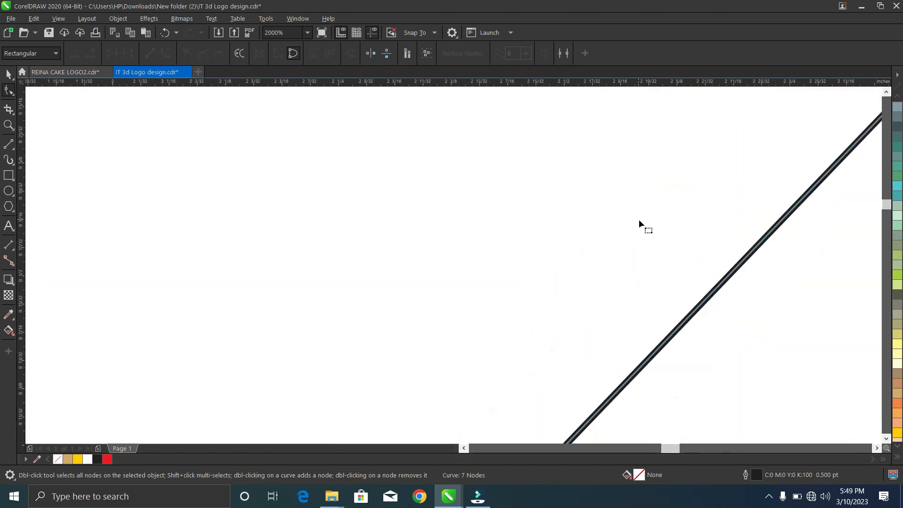
{"action": "scroll", "coordinate": [712, 297], "scroll_direction": "down", "scroll_amount": 4}
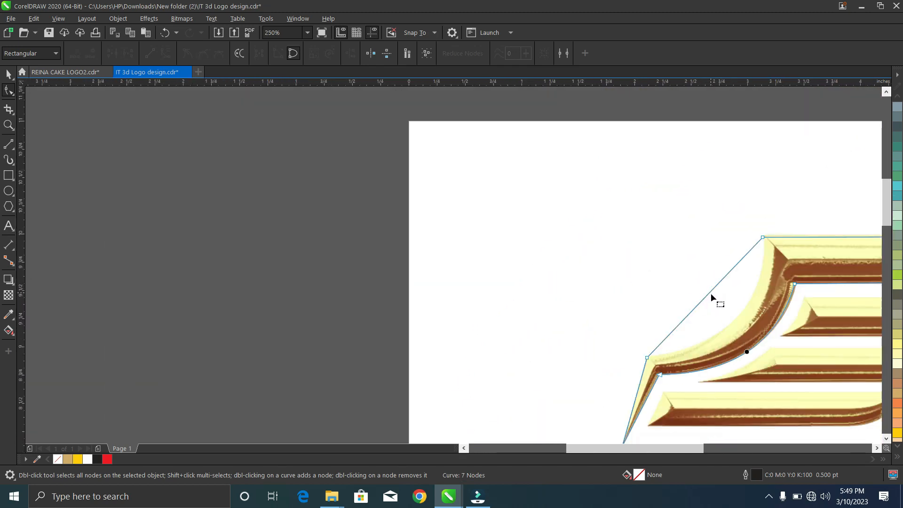
{"action": "scroll", "coordinate": [761, 312], "scroll_direction": "up", "scroll_amount": 3}
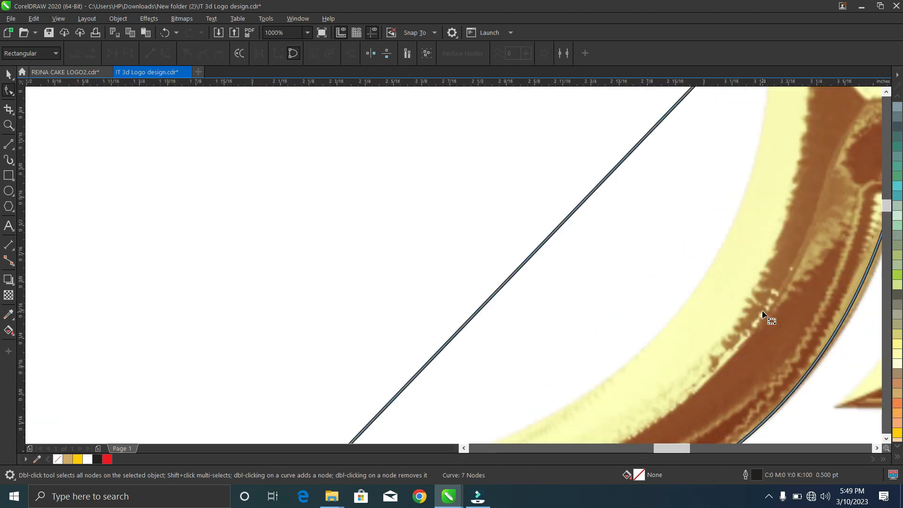
{"action": "right_click", "coordinate": [540, 249]}
{"action": "left_click", "coordinate": [570, 321]}
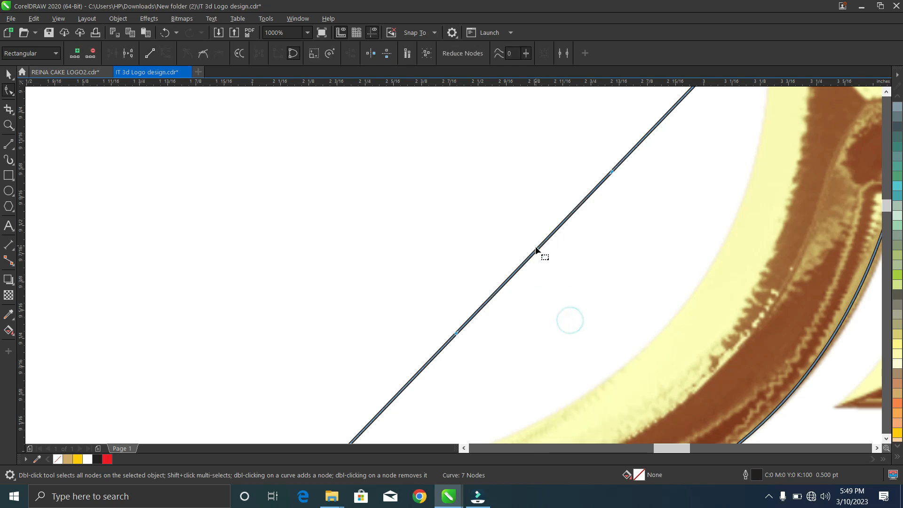
{"action": "left_click_drag", "start_coordinate": [536, 253], "coordinate": [664, 329]}
- Move the outline's upper node at the rounded end onto the uppermost feather's top corner
{"action": "scroll", "coordinate": [664, 329], "scroll_direction": "down", "scroll_amount": 3}
{"action": "scroll", "coordinate": [723, 246], "scroll_direction": "down", "scroll_amount": 1}
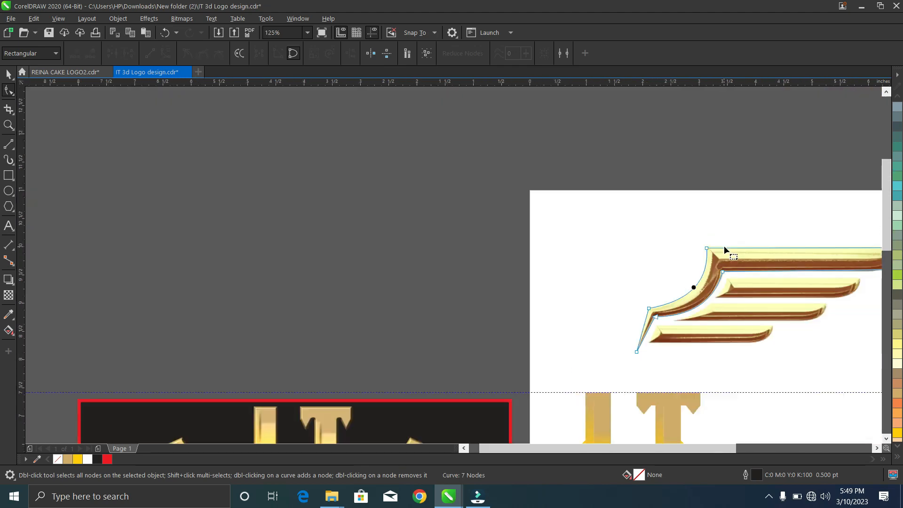
{"action": "scroll", "coordinate": [724, 249], "scroll_direction": "down", "scroll_amount": 1}
{"action": "scroll", "coordinate": [817, 252], "scroll_direction": "up", "scroll_amount": 2}
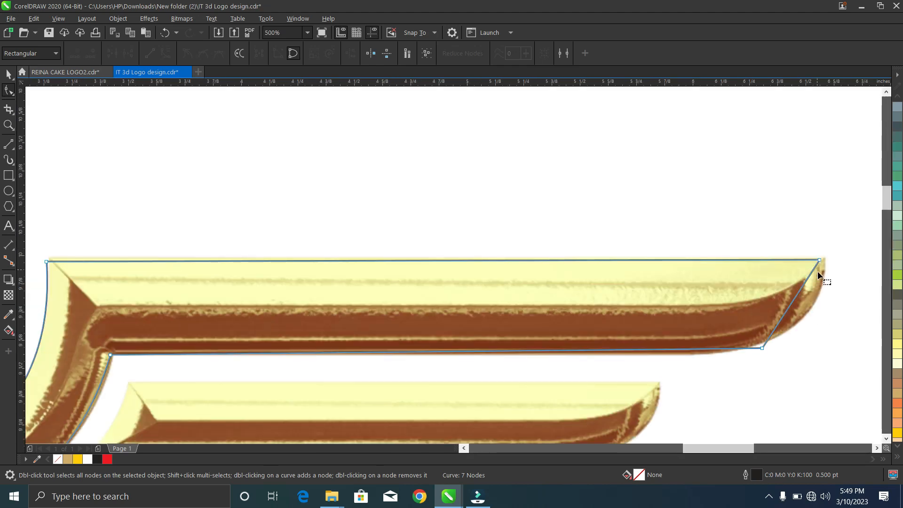
{"action": "scroll", "coordinate": [829, 264], "scroll_direction": "up", "scroll_amount": 2}
{"action": "left_click_drag", "start_coordinate": [791, 241], "coordinate": [810, 231]}
- Move the outline's lower node at the rounded end onto the feather's curved lower edge
{"action": "scroll", "coordinate": [807, 241], "scroll_direction": "down", "scroll_amount": 4}
{"action": "scroll", "coordinate": [788, 302], "scroll_direction": "up", "scroll_amount": 2}
{"action": "scroll", "coordinate": [692, 235], "scroll_direction": "up", "scroll_amount": 2}
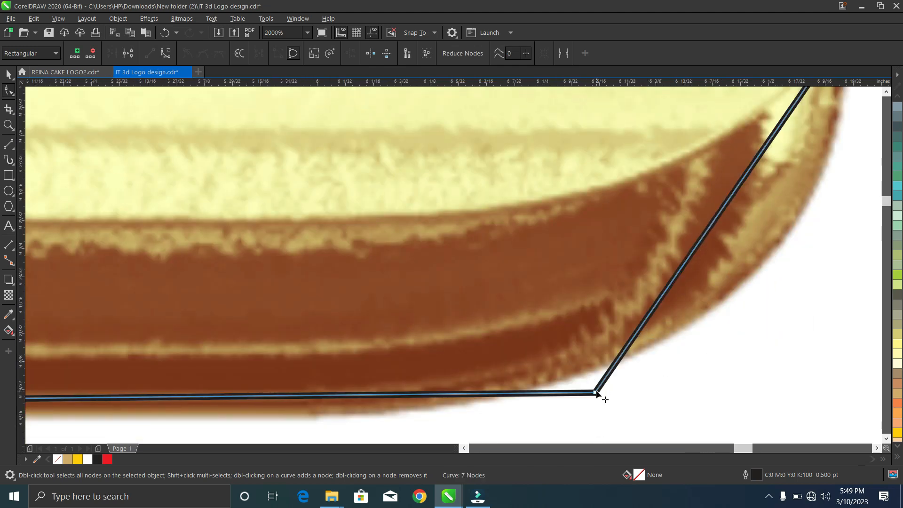
{"action": "left_click_drag", "start_coordinate": [596, 393], "coordinate": [589, 374]}
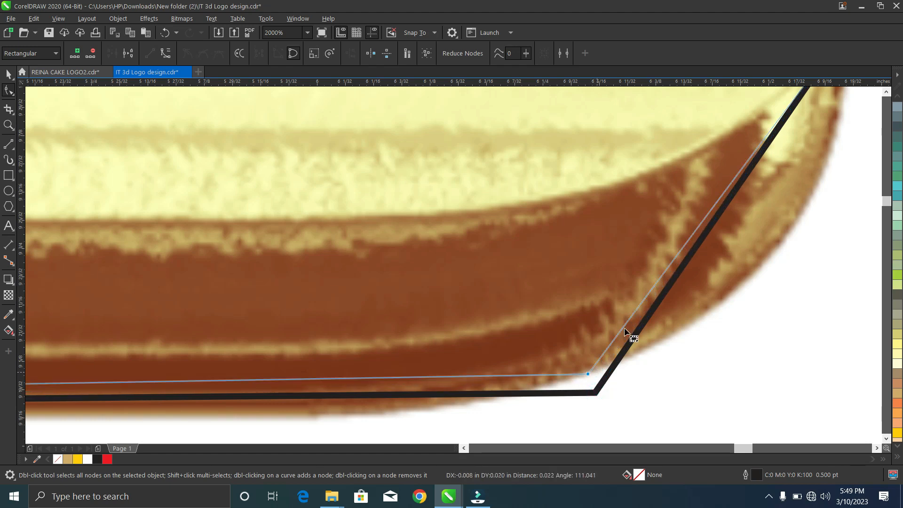
- Convert the segment closing the feather's rounded end to a curve and bulge it outward to match the golden edge
{"action": "right_click", "coordinate": [722, 197]}
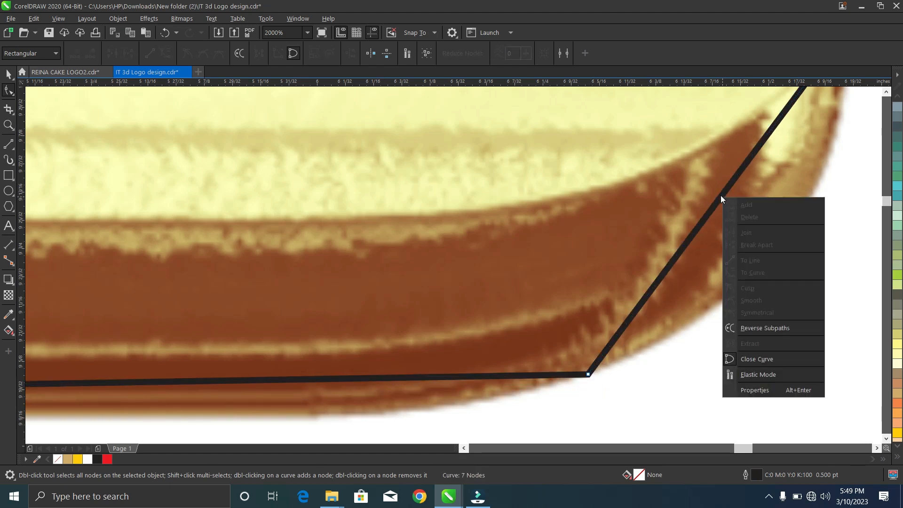
{"action": "left_click", "coordinate": [721, 196]}
{"action": "right_click", "coordinate": [721, 196]}
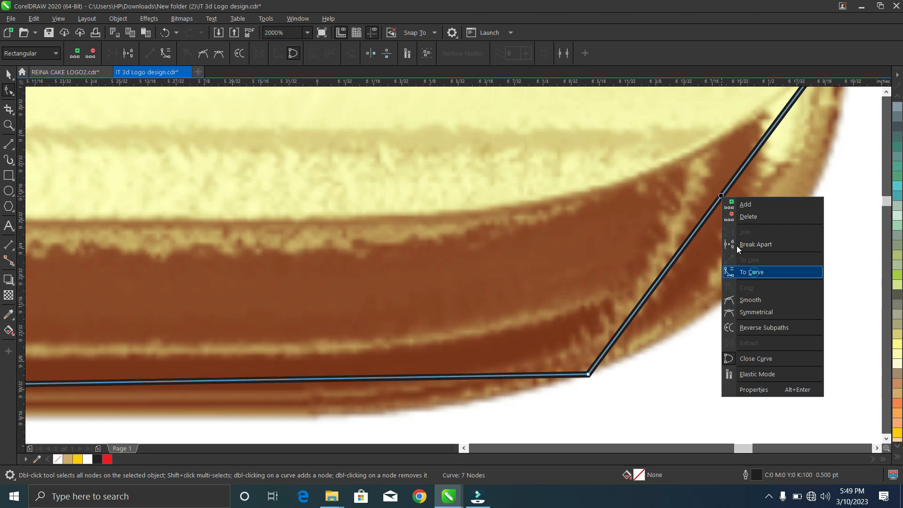
{"action": "left_click", "coordinate": [753, 272]}
{"action": "left_click_drag", "start_coordinate": [718, 199], "coordinate": [786, 237]}
- Convert the long lower segment of the uppermost feather's outline to a curve
{"action": "scroll", "coordinate": [776, 242], "scroll_direction": "down", "scroll_amount": 2}
{"action": "scroll", "coordinate": [774, 244], "scroll_direction": "down", "scroll_amount": 2}
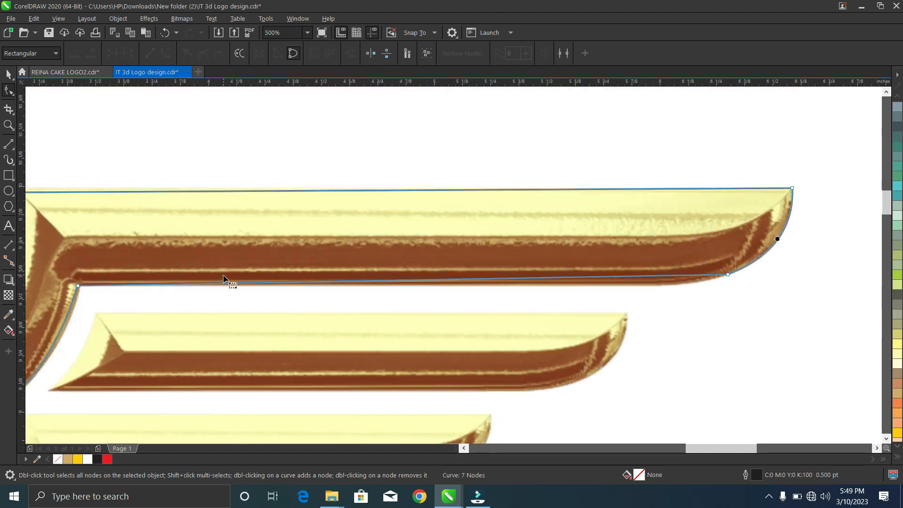
{"action": "scroll", "coordinate": [710, 275], "scroll_direction": "up", "scroll_amount": 4}
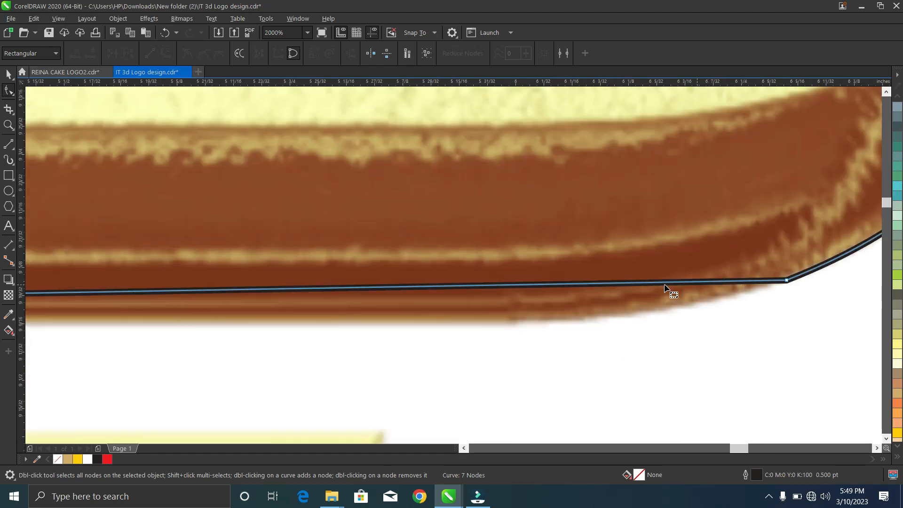
{"action": "scroll", "coordinate": [334, 267], "scroll_direction": "down", "scroll_amount": 2}
{"action": "right_click", "coordinate": [332, 276]}
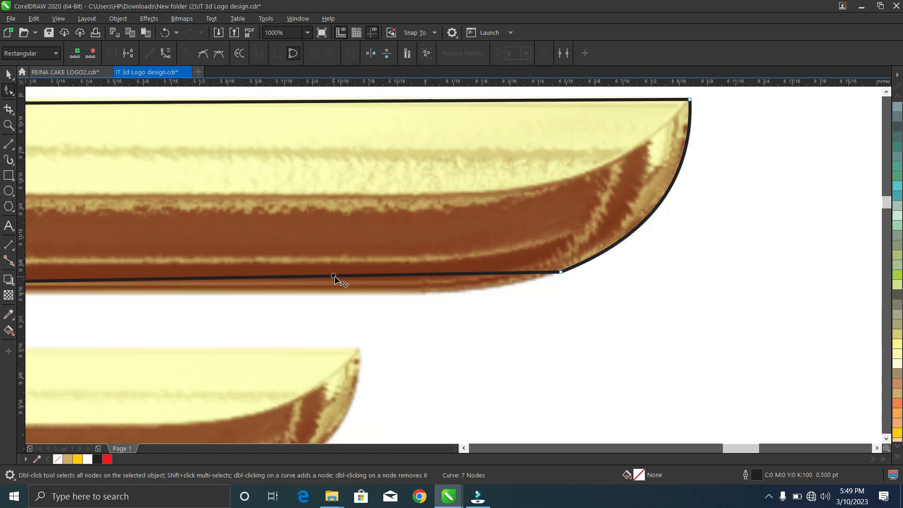
{"action": "left_click", "coordinate": [366, 352]}
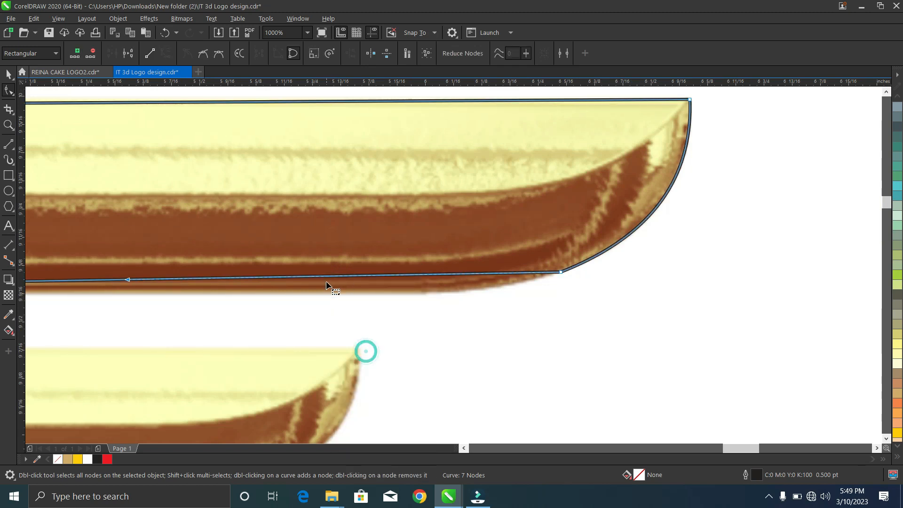
- Try to bend the outline's long lower segment onto the uppermost feather's underside
{"action": "left_click_drag", "start_coordinate": [328, 276], "coordinate": [329, 295]}
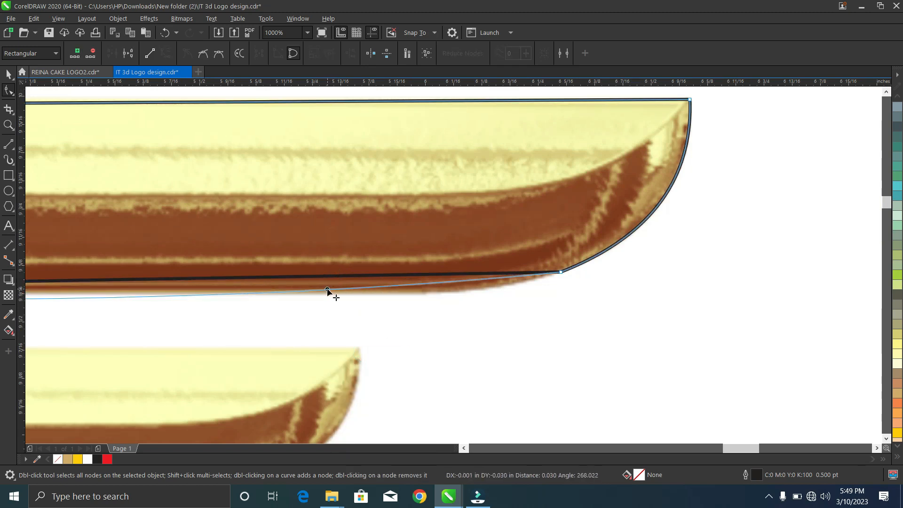
{"action": "scroll", "coordinate": [333, 289], "scroll_direction": "down", "scroll_amount": 2}
{"action": "scroll", "coordinate": [228, 285], "scroll_direction": "down", "scroll_amount": 1}
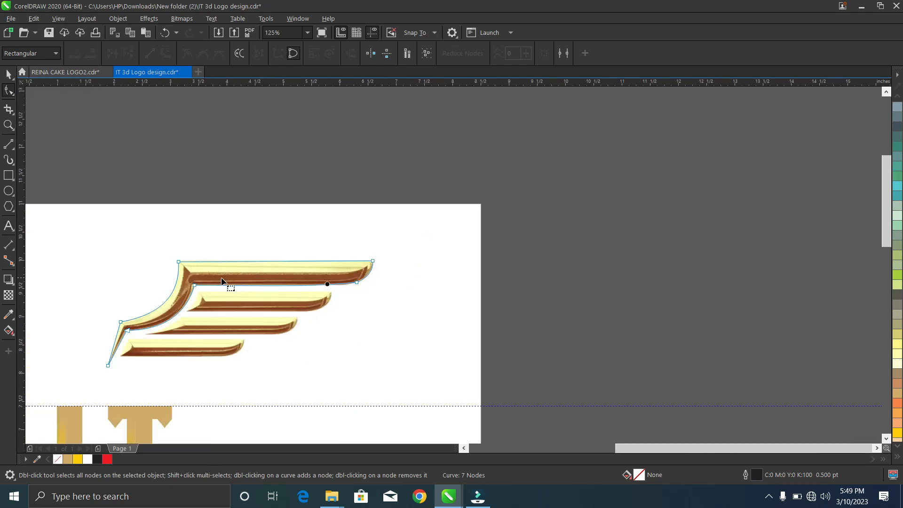
{"action": "scroll", "coordinate": [216, 282], "scroll_direction": "up", "scroll_amount": 2}
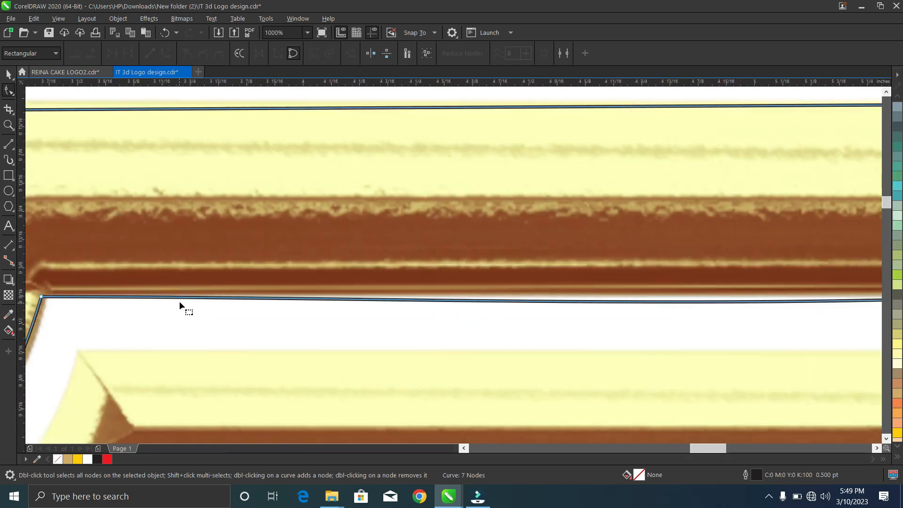
{"action": "left_click_drag", "start_coordinate": [179, 301], "coordinate": [184, 295]}
{"action": "scroll", "coordinate": [227, 280], "scroll_direction": "down", "scroll_amount": 2}
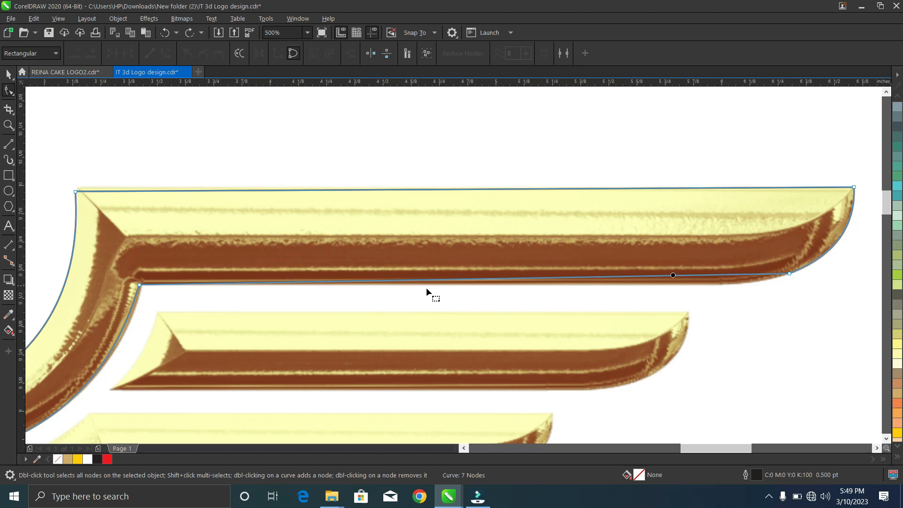
- Slide the lower end node inward onto the feather's underside and pull out its curve handle so the segment follows the rounded end
{"action": "left_click_drag", "start_coordinate": [789, 272], "coordinate": [754, 281]}
{"action": "scroll", "coordinate": [754, 281], "scroll_direction": "up", "scroll_amount": 2}
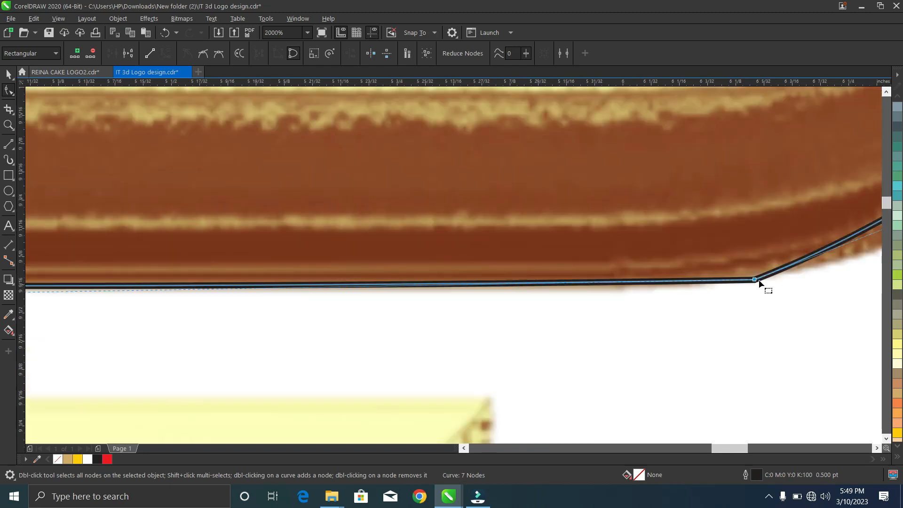
{"action": "scroll", "coordinate": [762, 284], "scroll_direction": "down", "scroll_amount": 3}
{"action": "scroll", "coordinate": [848, 234], "scroll_direction": "up", "scroll_amount": 3}
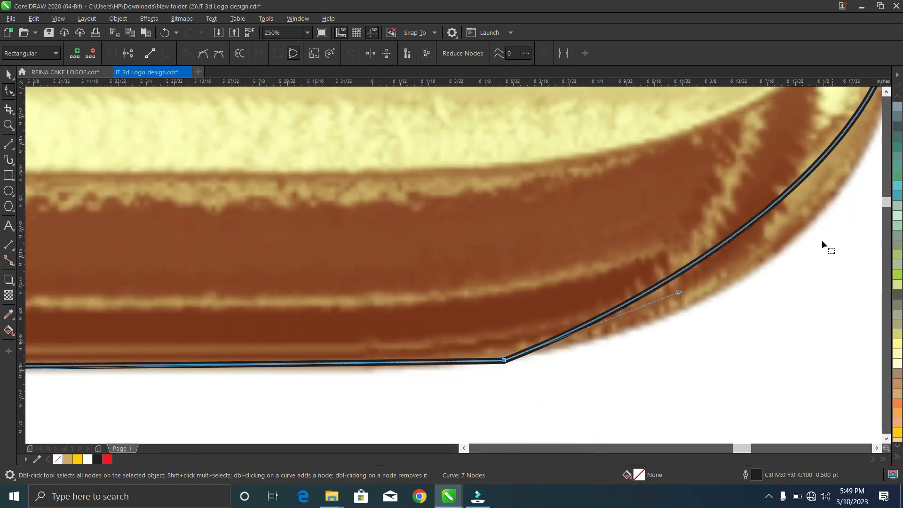
{"action": "left_click_drag", "start_coordinate": [678, 294], "coordinate": [788, 325]}
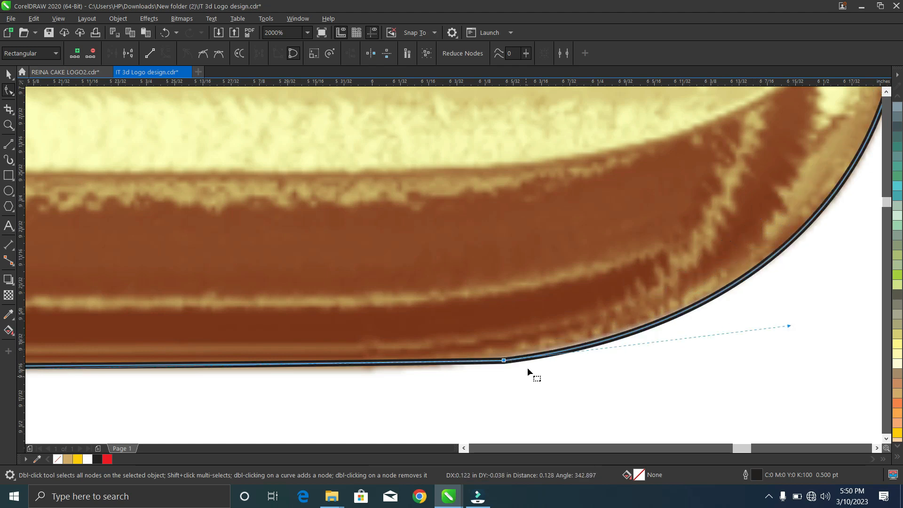
- Try deleting the lower node beside the feather's rounded end and undo the deletion
{"action": "right_click", "coordinate": [504, 361]}
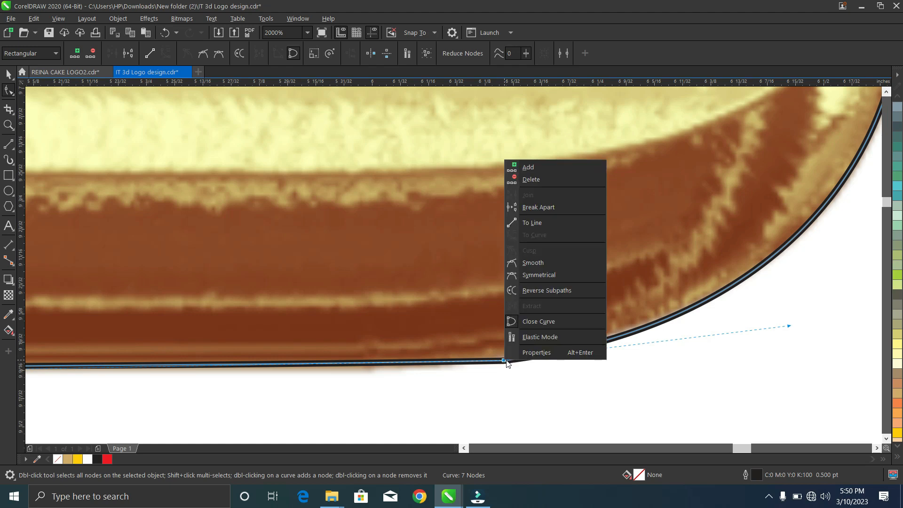
{"action": "left_click", "coordinate": [537, 179]}
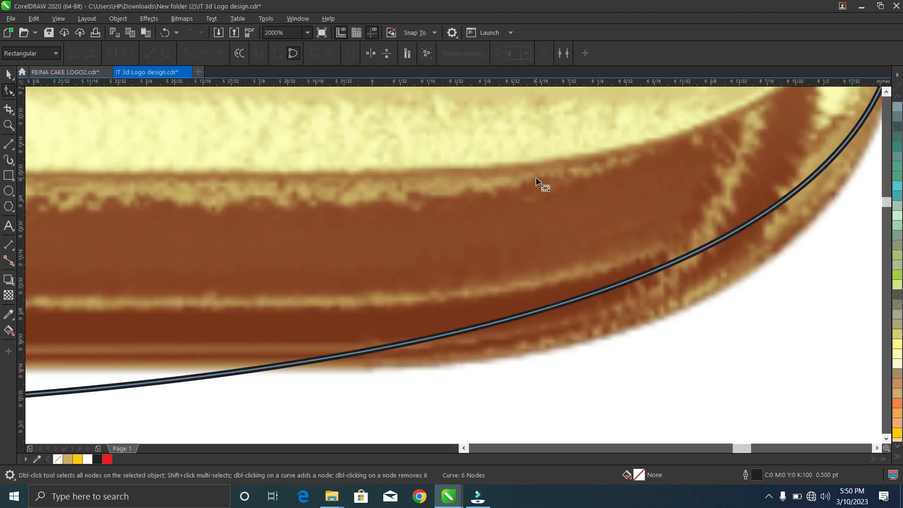
{"action": "key", "text": "ctrl+z"}
- Draw a closed four-sided outline of straight 0.5 pt lines around the wing's second feather
{"action": "scroll", "coordinate": [501, 222], "scroll_direction": "down", "scroll_amount": 5}
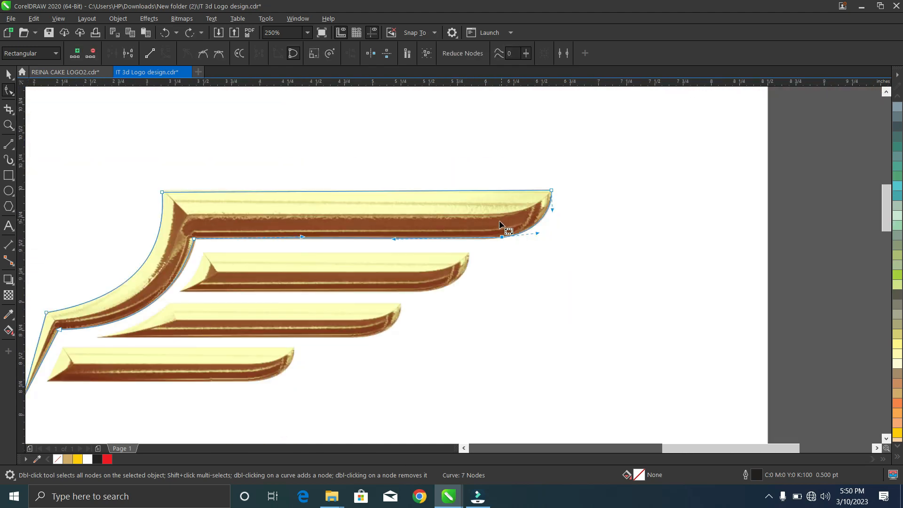
{"action": "scroll", "coordinate": [484, 236], "scroll_direction": "down", "scroll_amount": 3}
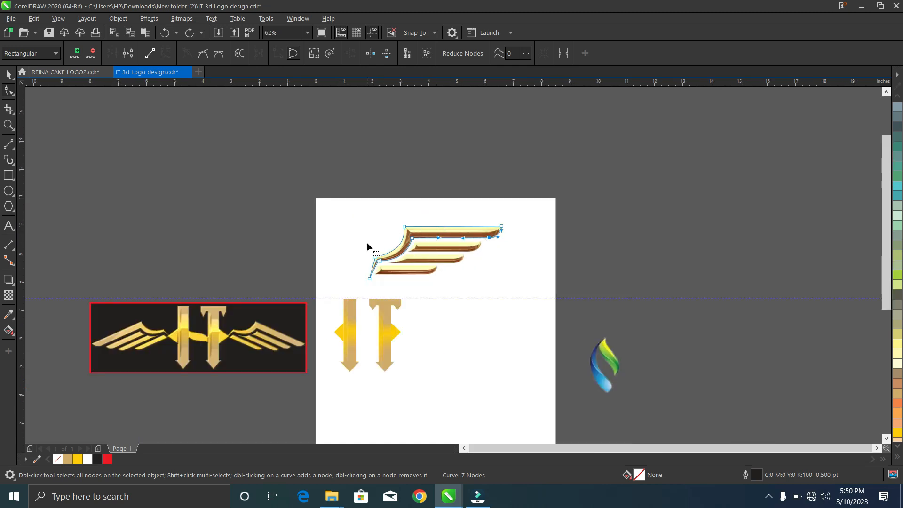
{"action": "scroll", "coordinate": [414, 235], "scroll_direction": "up", "scroll_amount": 4}
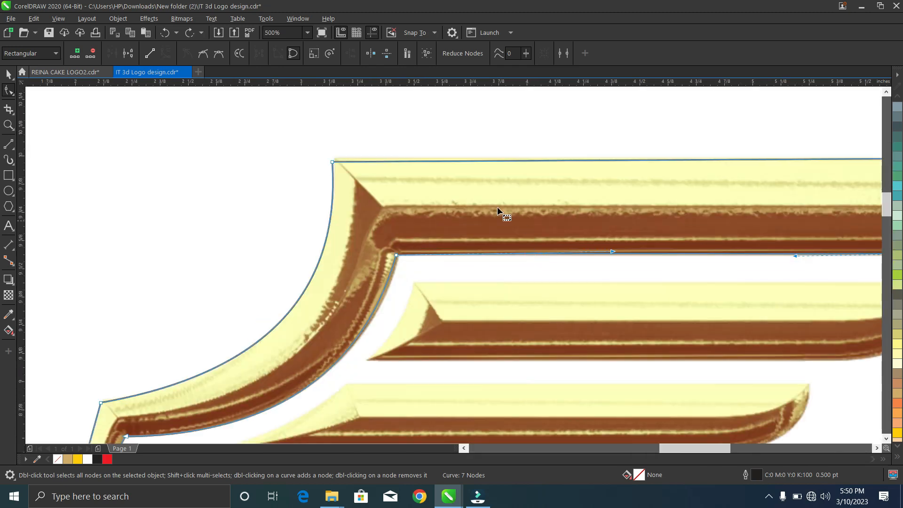
{"action": "left_click", "coordinate": [8, 143]}
{"action": "scroll", "coordinate": [404, 238], "scroll_direction": "down", "scroll_amount": 4}
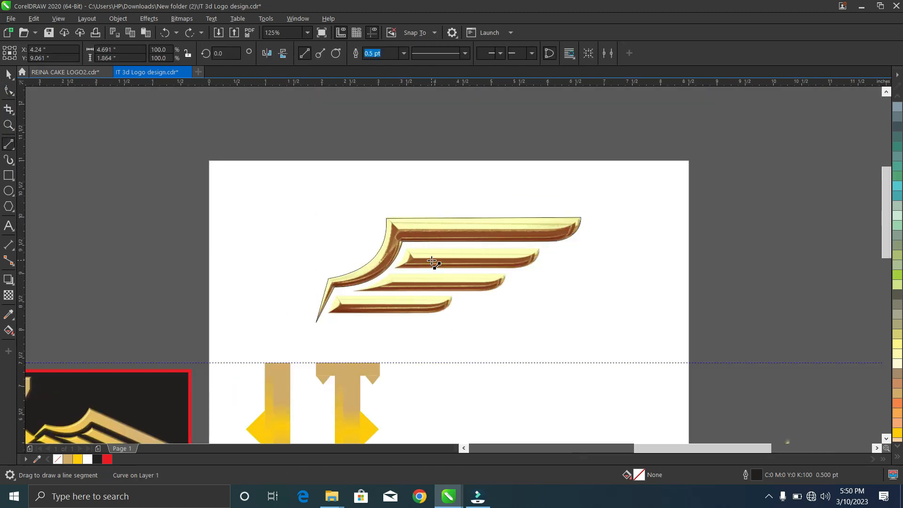
{"action": "scroll", "coordinate": [432, 259], "scroll_direction": "up", "scroll_amount": 4}
{"action": "mouse_move", "coordinate": [286, 288]}
{"action": "left_mouse_down"}
{"action": "mouse_move", "coordinate": [332, 212]}
{"action": "mouse_move", "coordinate": [862, 213]}
{"action": "mouse_move", "coordinate": [833, 278]}
{"action": "mouse_move", "coordinate": [789, 298]}
{"action": "mouse_move", "coordinate": [784, 290]}
{"action": "left_mouse_up"}
{"action": "left_click_drag", "start_coordinate": [784, 291], "coordinate": [286, 288]}
{"action": "left_click_drag", "start_coordinate": [278, 322], "coordinate": [286, 288]}
- Draw closed four-sided straight-line outlines around the third and fourth feathers, about 2.67 by 0.30 in and 2.18 by 0.30 in
{"action": "left_click_drag", "start_coordinate": [123, 380], "coordinate": [727, 316]}
{"action": "left_click_drag", "start_coordinate": [727, 316], "coordinate": [123, 380]}
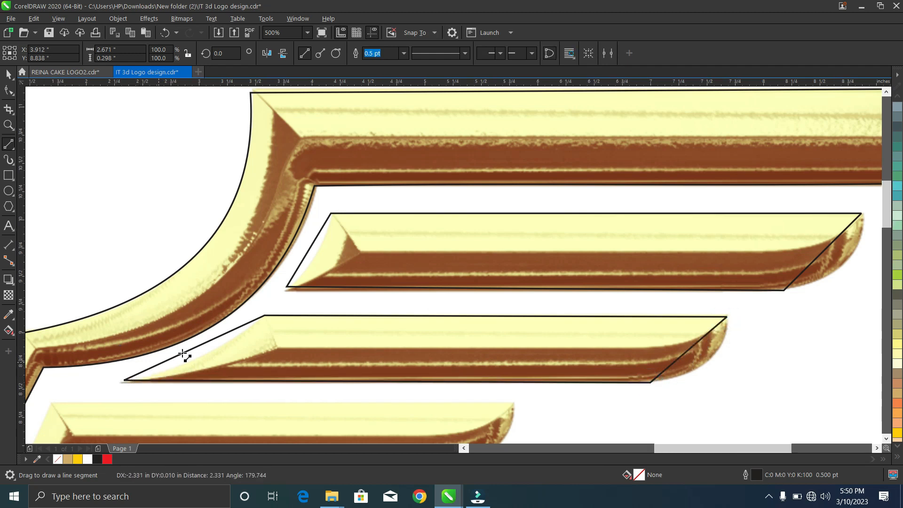
{"action": "scroll", "coordinate": [185, 355], "scroll_direction": "down", "scroll_amount": 10}
{"action": "scroll", "coordinate": [155, 383], "scroll_direction": "up", "scroll_amount": 12}
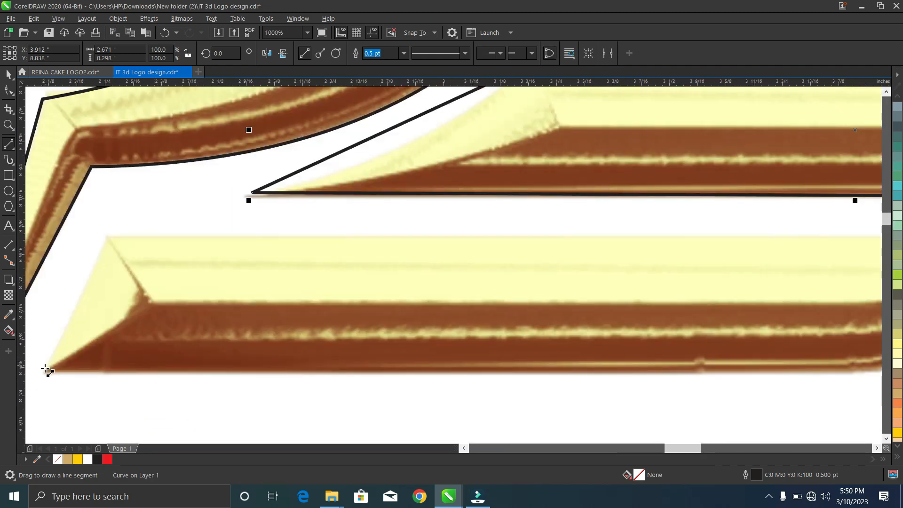
{"action": "left_click_drag", "start_coordinate": [61, 314], "coordinate": [742, 241]}
{"action": "left_click_drag", "start_coordinate": [742, 241], "coordinate": [97, 369]}
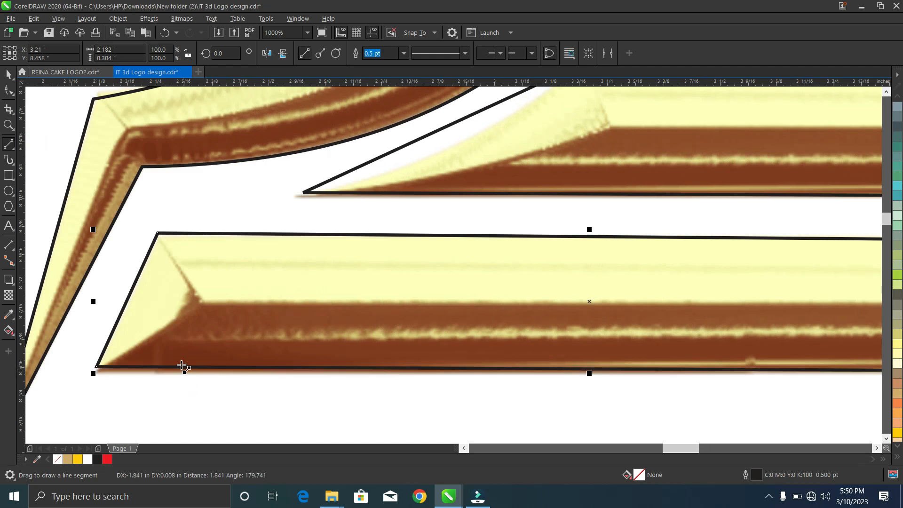
- Move the node at the pointed lower corner of the fourth feather's outline down onto the feather's tip
{"action": "scroll", "coordinate": [182, 367], "scroll_direction": "down", "scroll_amount": 2}
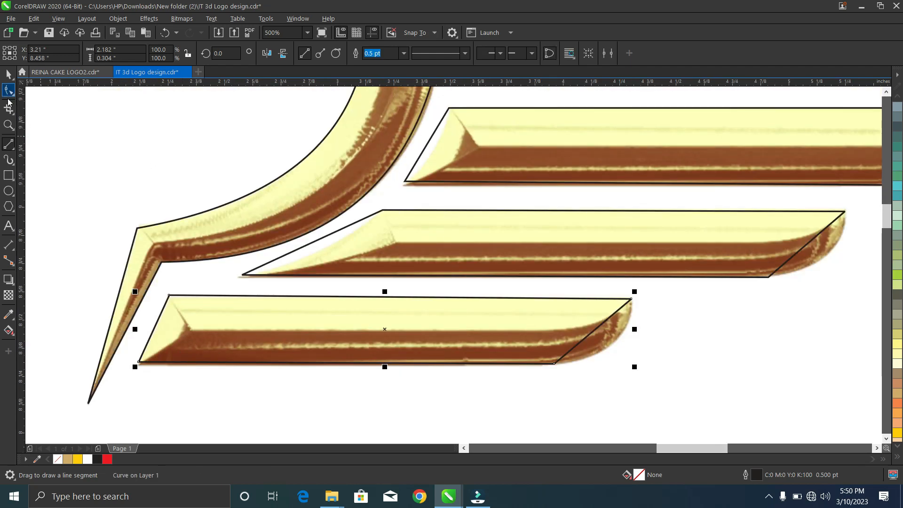
{"action": "left_click", "coordinate": [9, 90]}
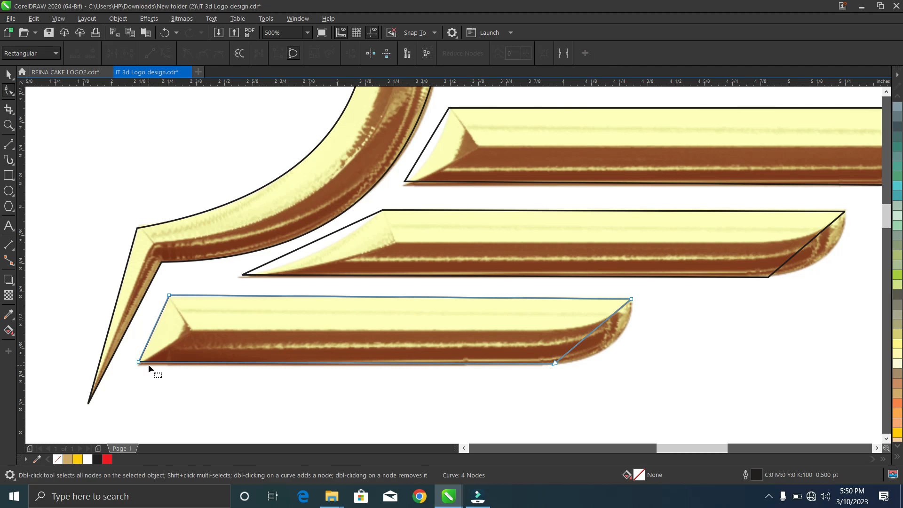
{"action": "scroll", "coordinate": [148, 364], "scroll_direction": "up", "scroll_amount": 4}
{"action": "left_click_drag", "start_coordinate": [111, 325], "coordinate": [112, 337]}
{"action": "scroll", "coordinate": [161, 252], "scroll_direction": "down", "scroll_amount": 2}
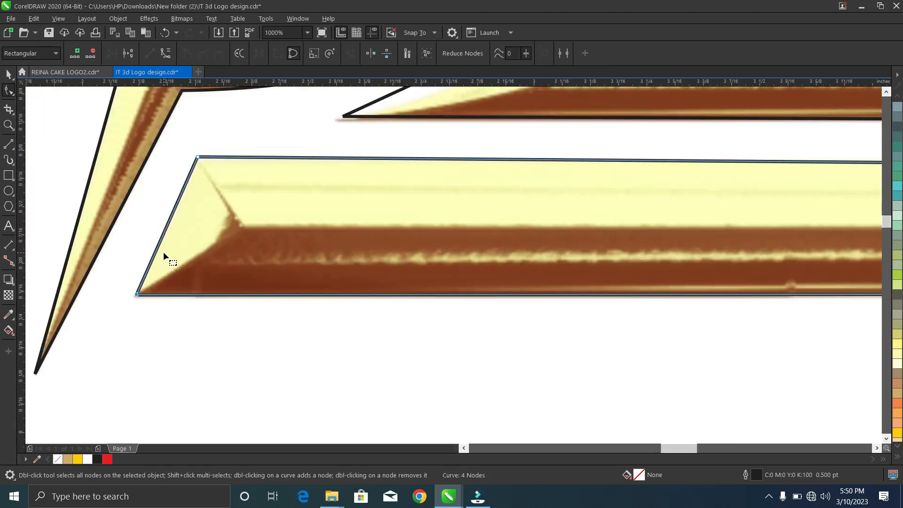
- Convert the fourth feather outline's slanted end segment to a curve and bow it outward along the feather's rounded end
{"action": "scroll", "coordinate": [316, 197], "scroll_direction": "down", "scroll_amount": 1}
{"action": "scroll", "coordinate": [662, 230], "scroll_direction": "up", "scroll_amount": 2}
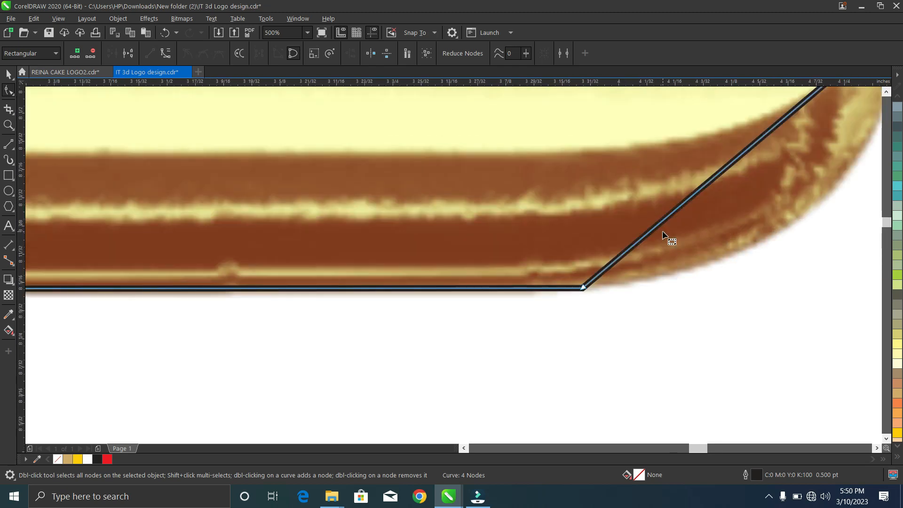
{"action": "right_click", "coordinate": [699, 191]}
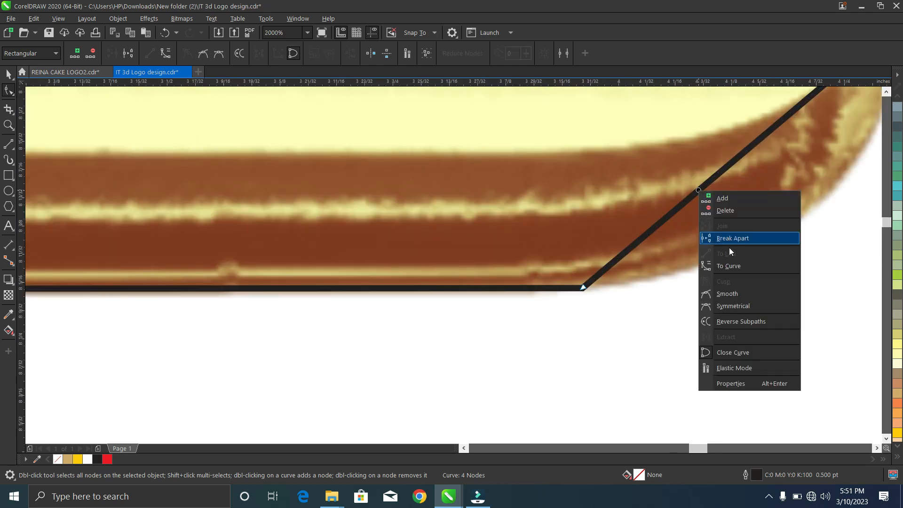
{"action": "left_click", "coordinate": [730, 266]}
{"action": "left_click_drag", "start_coordinate": [727, 167], "coordinate": [813, 213]}
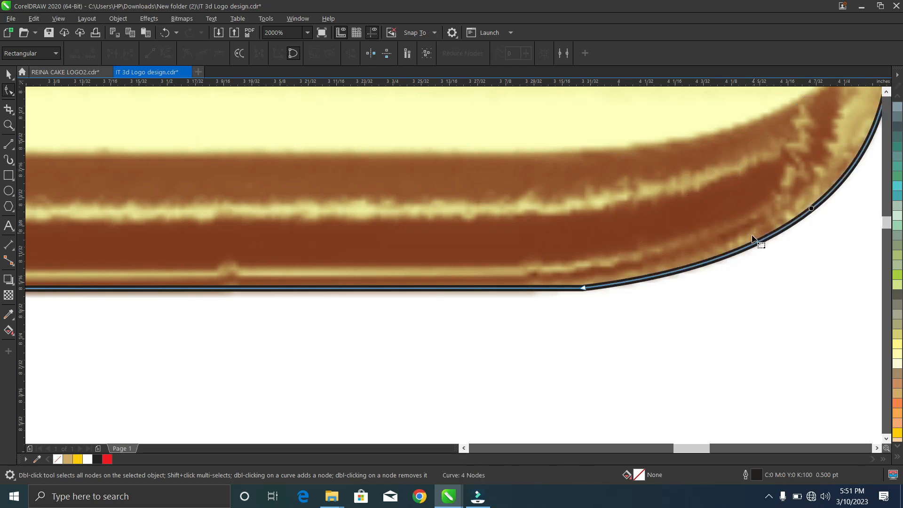
- Curve the third feather outline's slanted inner edge inward along the bitmap and move its pointed lower node onto the feather's tip
{"action": "scroll", "coordinate": [757, 242], "scroll_direction": "down", "scroll_amount": 2}
{"action": "scroll", "coordinate": [594, 160], "scroll_direction": "down", "scroll_amount": 1}
{"action": "scroll", "coordinate": [579, 141], "scroll_direction": "up", "scroll_amount": 3}
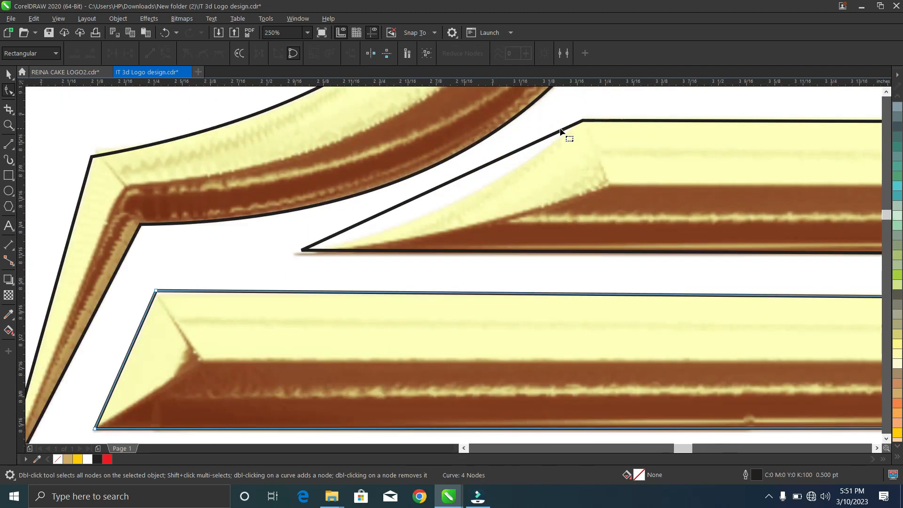
{"action": "left_click", "coordinate": [425, 190]}
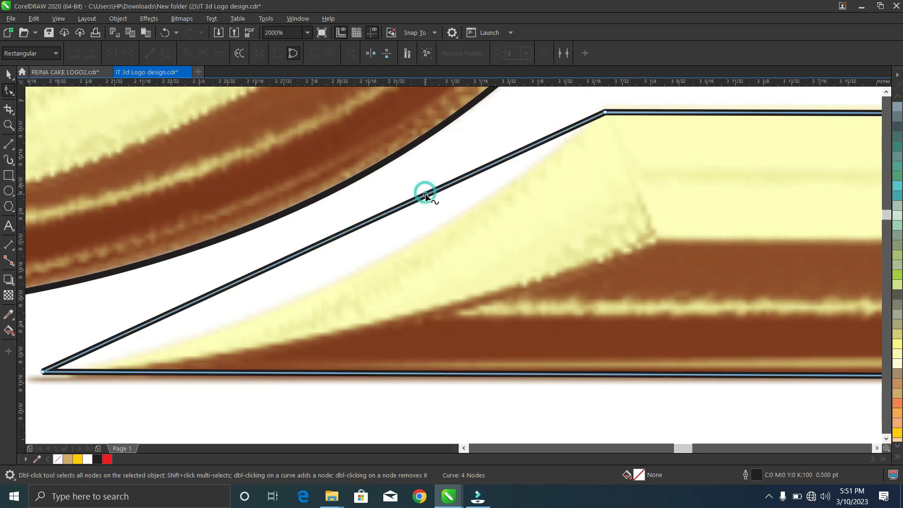
{"action": "right_click", "coordinate": [425, 194]}
{"action": "left_click", "coordinate": [454, 269]}
{"action": "left_click_drag", "start_coordinate": [348, 232], "coordinate": [361, 271]}
{"action": "scroll", "coordinate": [87, 315], "scroll_direction": "down", "scroll_amount": 1}
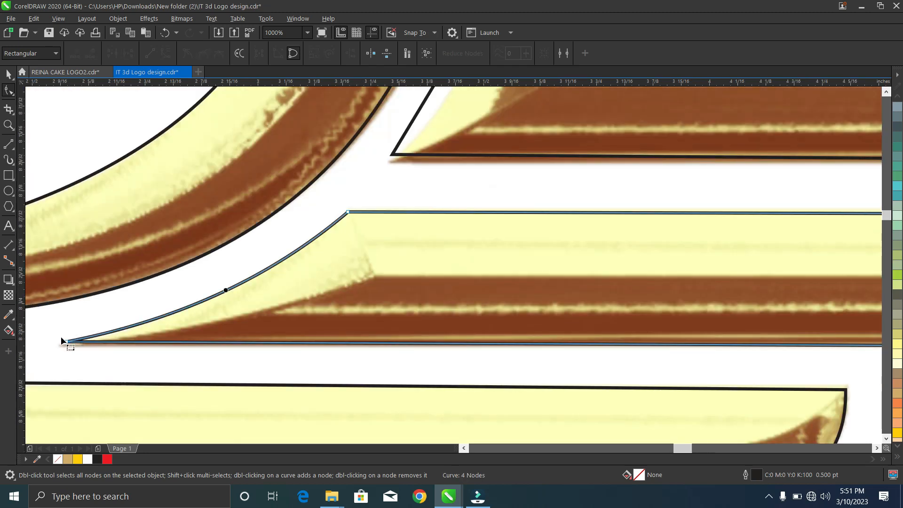
{"action": "scroll", "coordinate": [61, 337], "scroll_direction": "up", "scroll_amount": 2}
{"action": "left_click_drag", "start_coordinate": [73, 361], "coordinate": [52, 374]}
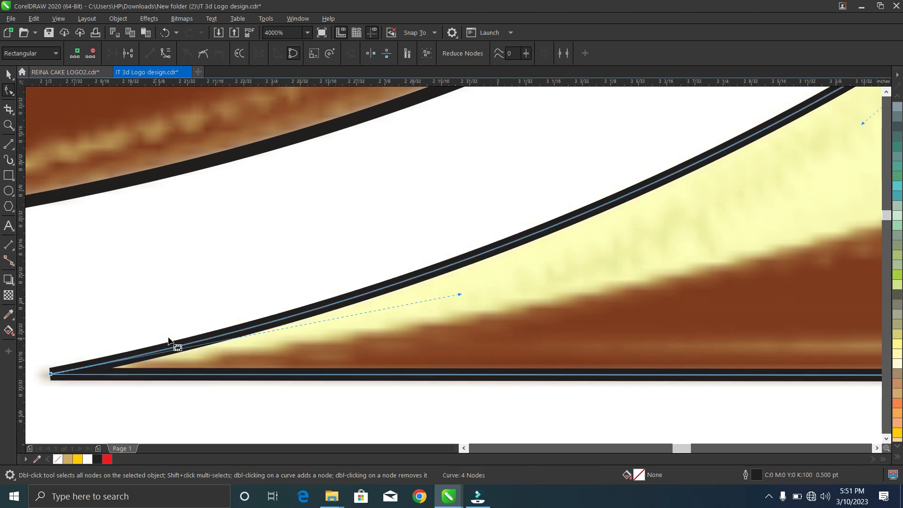
- Move the third feather outline's lower outer node up about 0.007 in and curve its end segment around the rounded end
{"action": "scroll", "coordinate": [176, 345], "scroll_direction": "down", "scroll_amount": 6}
{"action": "scroll", "coordinate": [303, 350], "scroll_direction": "up", "scroll_amount": 1}
{"action": "scroll", "coordinate": [301, 291], "scroll_direction": "up", "scroll_amount": 4}
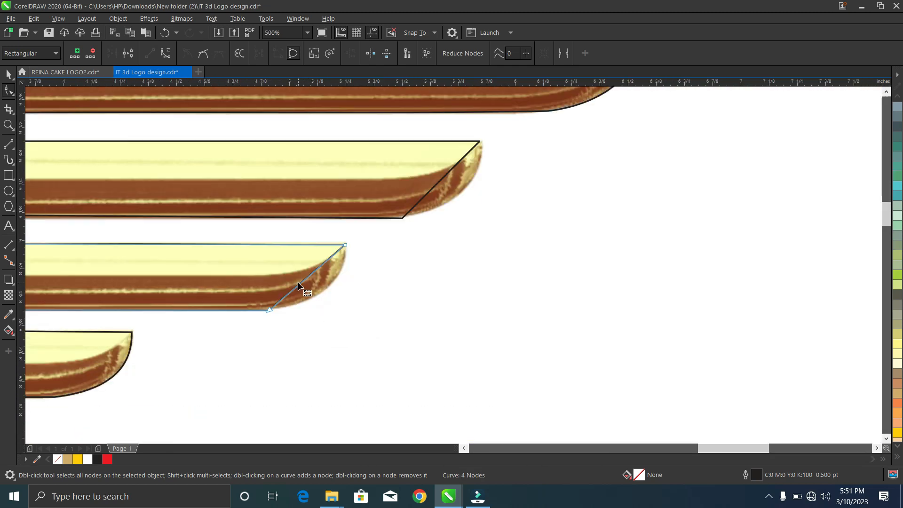
{"action": "left_click_drag", "start_coordinate": [179, 393], "coordinate": [179, 387]}
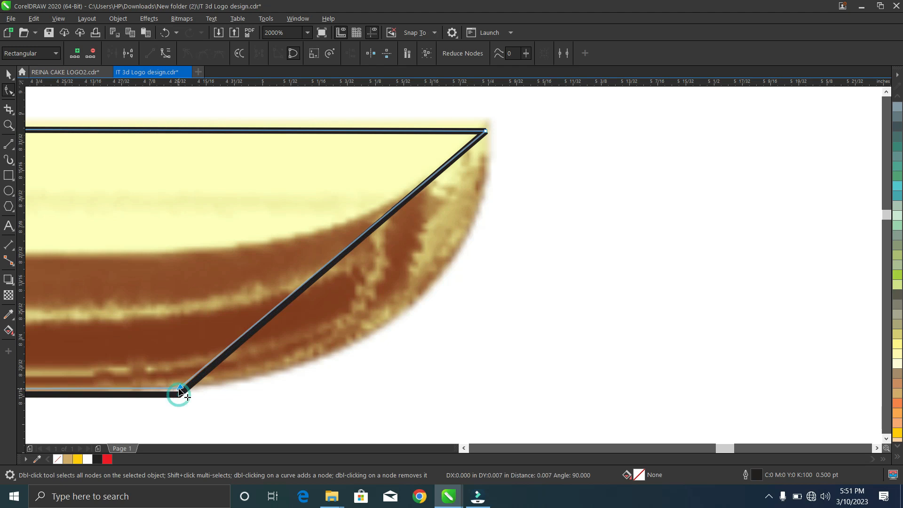
{"action": "right_click", "coordinate": [343, 251]}
{"action": "left_click", "coordinate": [369, 325]}
{"action": "left_click_drag", "start_coordinate": [341, 251], "coordinate": [422, 301]}
{"action": "left_click", "coordinate": [487, 132]}
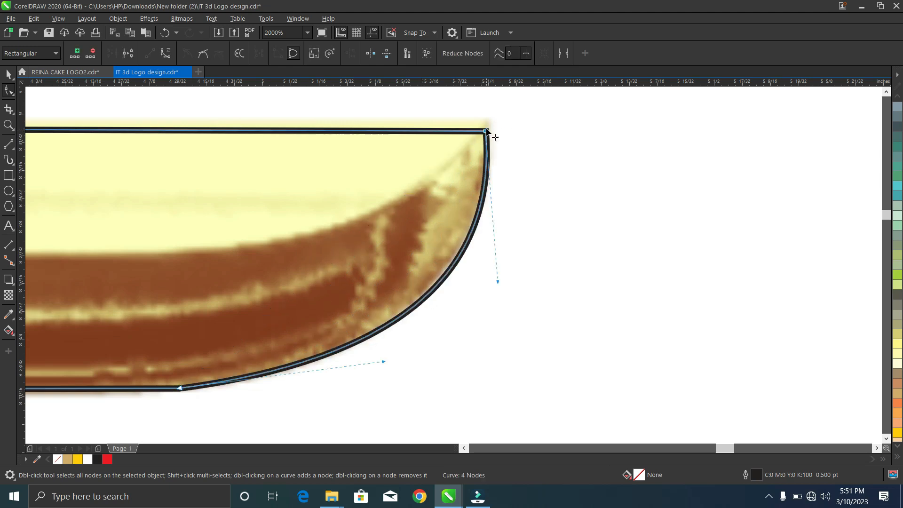
- Convert the slanted inner edge of the second feather's outline to a curve segment
{"action": "scroll", "coordinate": [487, 132], "scroll_direction": "down", "scroll_amount": 2}
{"action": "scroll", "coordinate": [487, 125], "scroll_direction": "down", "scroll_amount": 4}
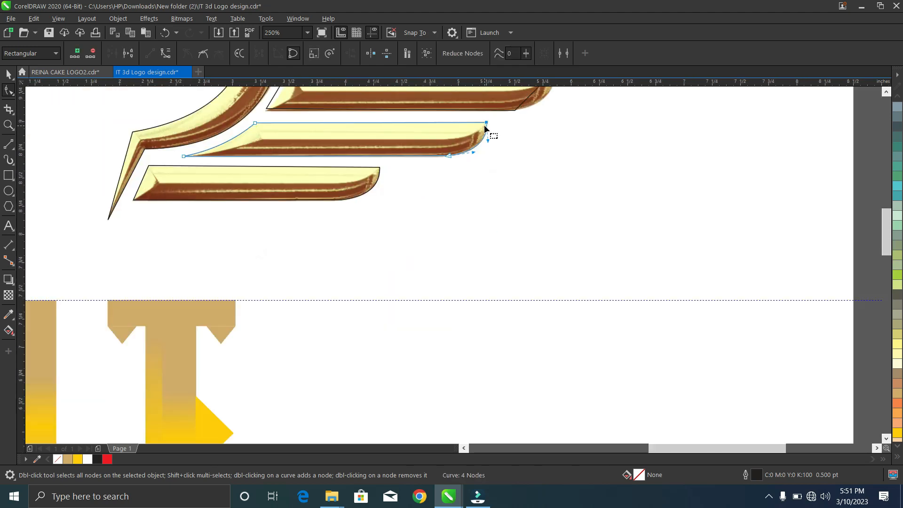
{"action": "scroll", "coordinate": [464, 93], "scroll_direction": "up", "scroll_amount": 3}
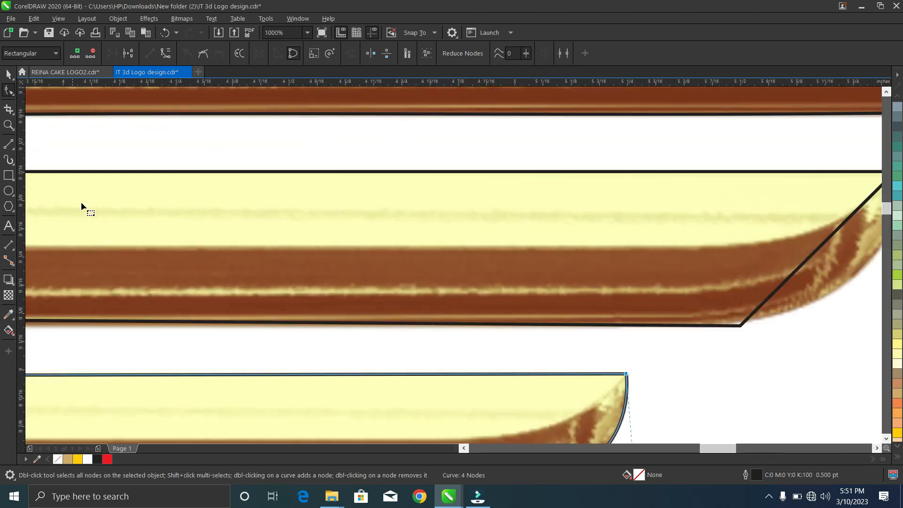
{"action": "scroll", "coordinate": [81, 203], "scroll_direction": "down", "scroll_amount": 3}
{"action": "scroll", "coordinate": [71, 207], "scroll_direction": "down", "scroll_amount": 1}
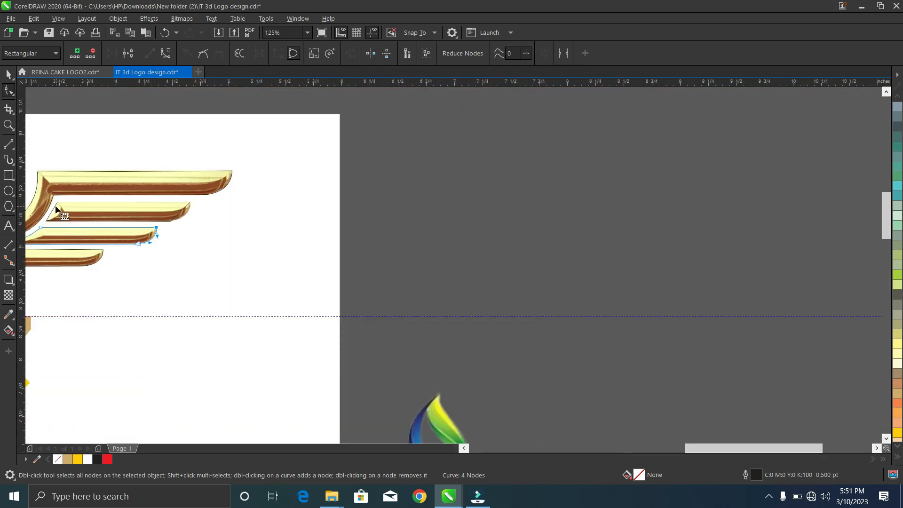
{"action": "scroll", "coordinate": [55, 208], "scroll_direction": "up", "scroll_amount": 3}
{"action": "right_click", "coordinate": [38, 219]}
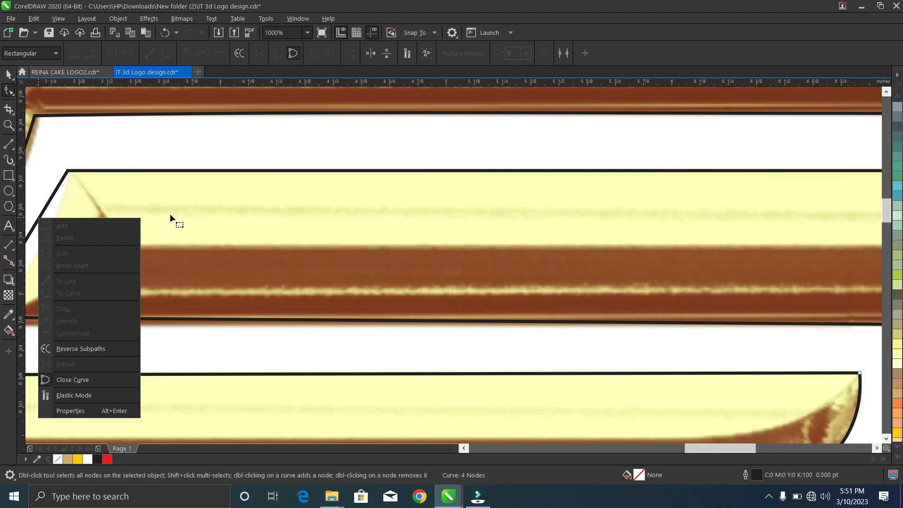
{"action": "scroll", "coordinate": [156, 210], "scroll_direction": "down", "scroll_amount": 2}
{"action": "key", "text": "Escape"}
{"action": "scroll", "coordinate": [131, 207], "scroll_direction": "up", "scroll_amount": 2}
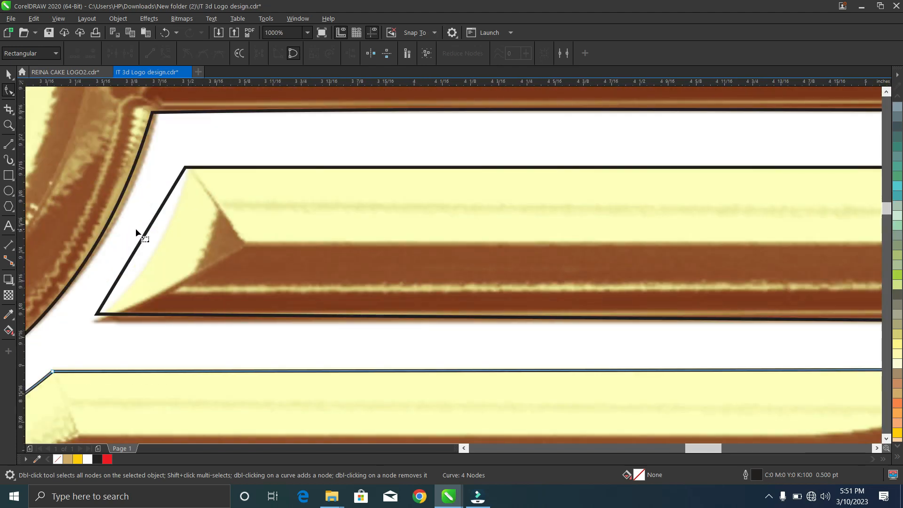
{"action": "left_click", "coordinate": [144, 235]}
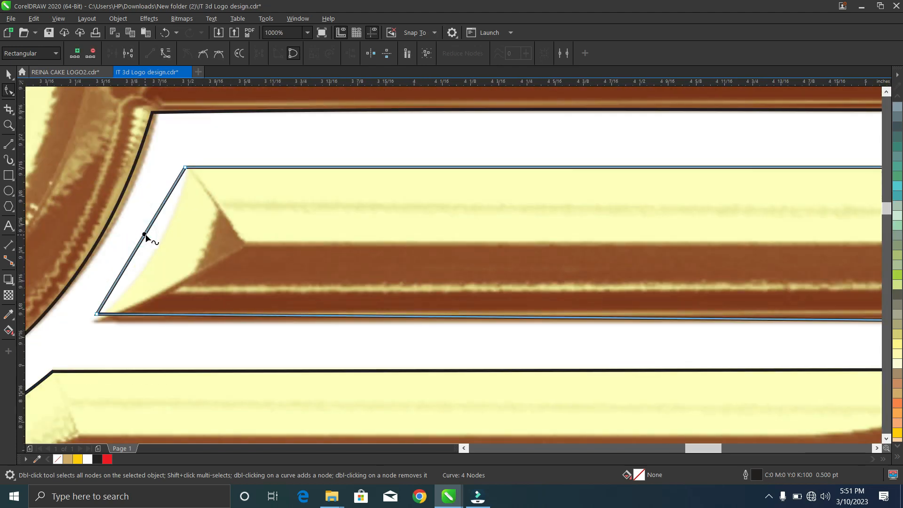
{"action": "right_click", "coordinate": [145, 235]}
{"action": "left_click", "coordinate": [169, 311]}
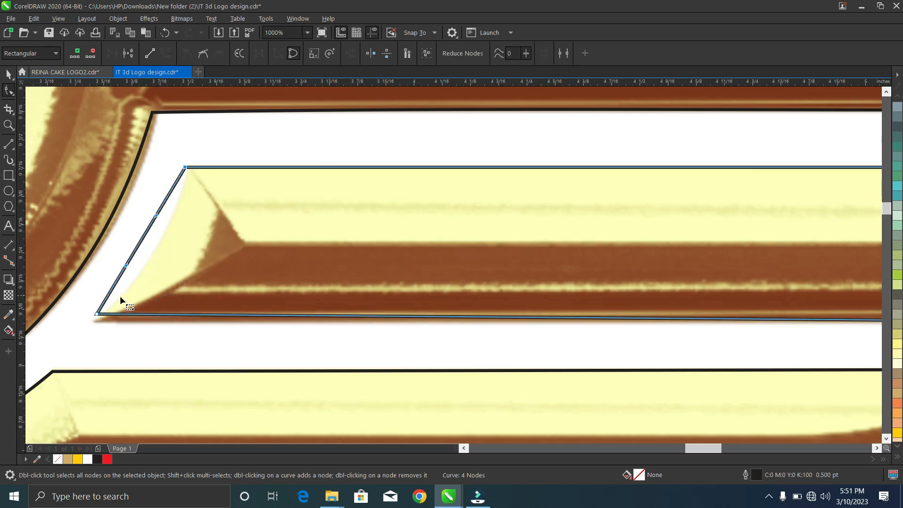
- Move the second feather outline's pointed lower node onto the feather's tip and bend its inner edge inward along the bitmap
{"action": "scroll", "coordinate": [100, 315], "scroll_direction": "up", "scroll_amount": 3}
{"action": "left_click_drag", "start_coordinate": [66, 307], "coordinate": [45, 370]}
{"action": "scroll", "coordinate": [157, 297], "scroll_direction": "down", "scroll_amount": 1}
{"action": "scroll", "coordinate": [216, 239], "scroll_direction": "down", "scroll_amount": 1}
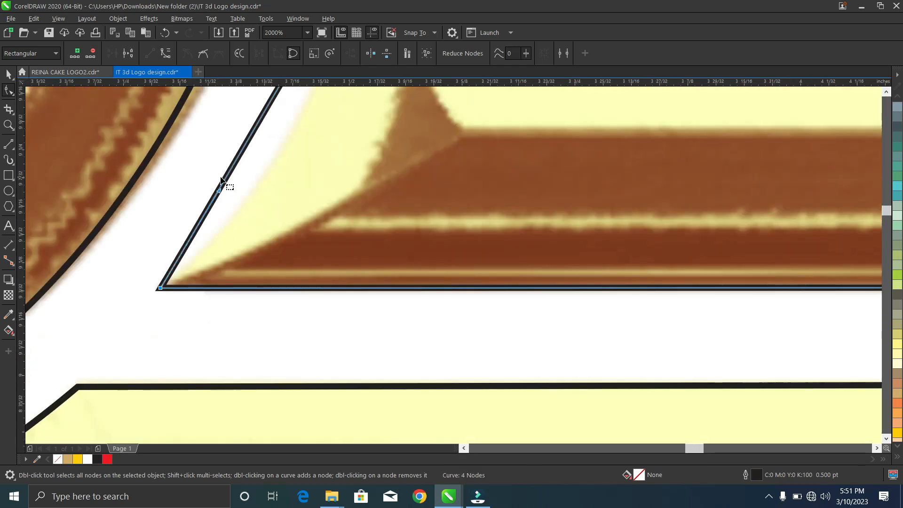
{"action": "right_click", "coordinate": [228, 174]}
{"action": "left_click", "coordinate": [227, 175]}
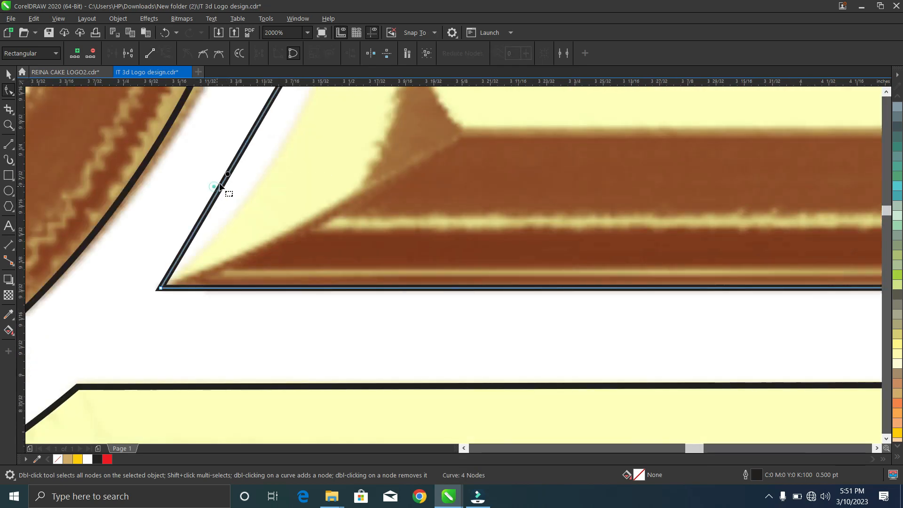
{"action": "left_click", "coordinate": [231, 171]}
{"action": "left_click_drag", "start_coordinate": [231, 170], "coordinate": [266, 178]}
- Curve the second feather outline's outer end segment around the rounded end and raise its lower node onto the feather's edge
{"action": "scroll", "coordinate": [277, 202], "scroll_direction": "down", "scroll_amount": 4}
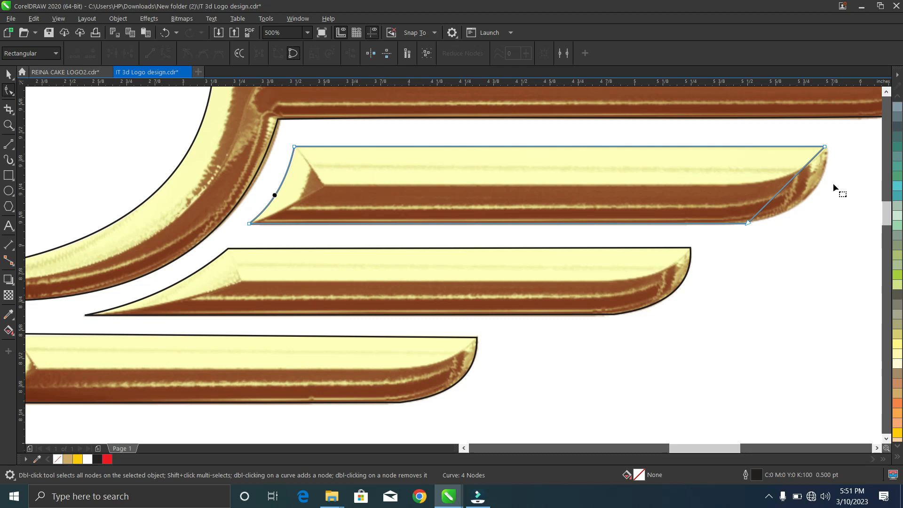
{"action": "scroll", "coordinate": [834, 184], "scroll_direction": "up", "scroll_amount": 4}
{"action": "right_click", "coordinate": [631, 214]}
{"action": "left_click", "coordinate": [632, 213]}
{"action": "right_click", "coordinate": [634, 211]}
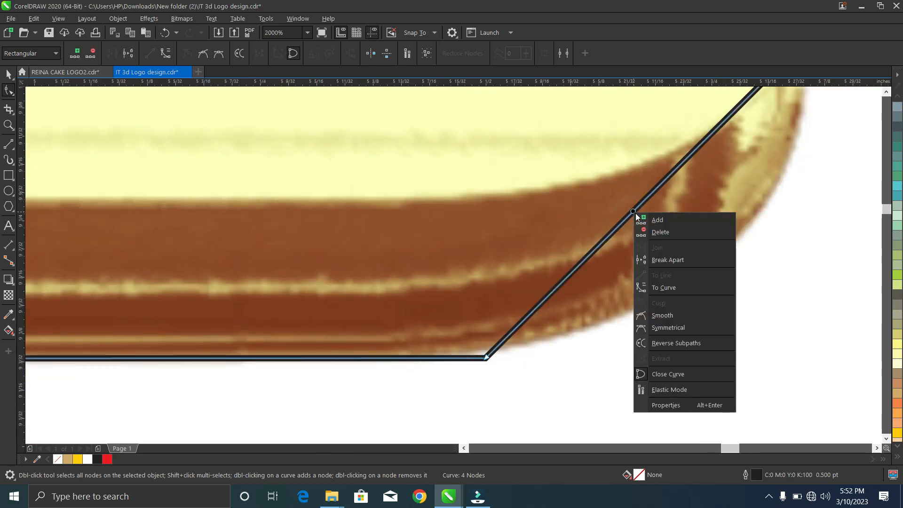
{"action": "left_click", "coordinate": [662, 290]}
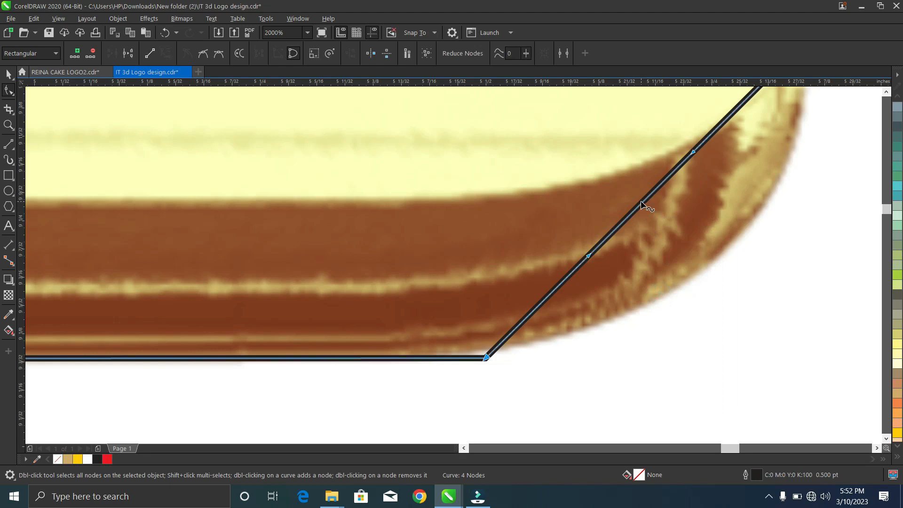
{"action": "left_click_drag", "start_coordinate": [642, 201], "coordinate": [738, 237]}
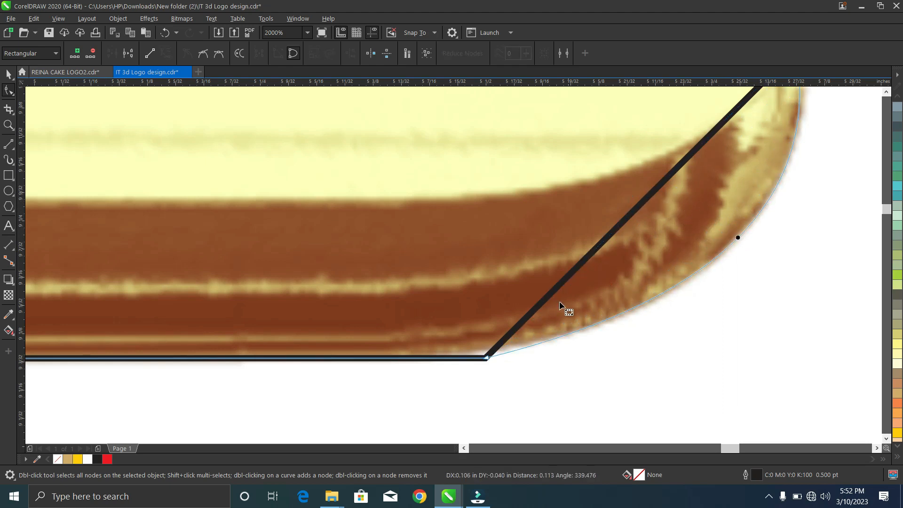
{"action": "left_click_drag", "start_coordinate": [487, 358], "coordinate": [489, 348]}
- Try moving the large first feather's outline off the reference bitmap and undo the move
{"action": "scroll", "coordinate": [489, 348], "scroll_direction": "down", "scroll_amount": 3}
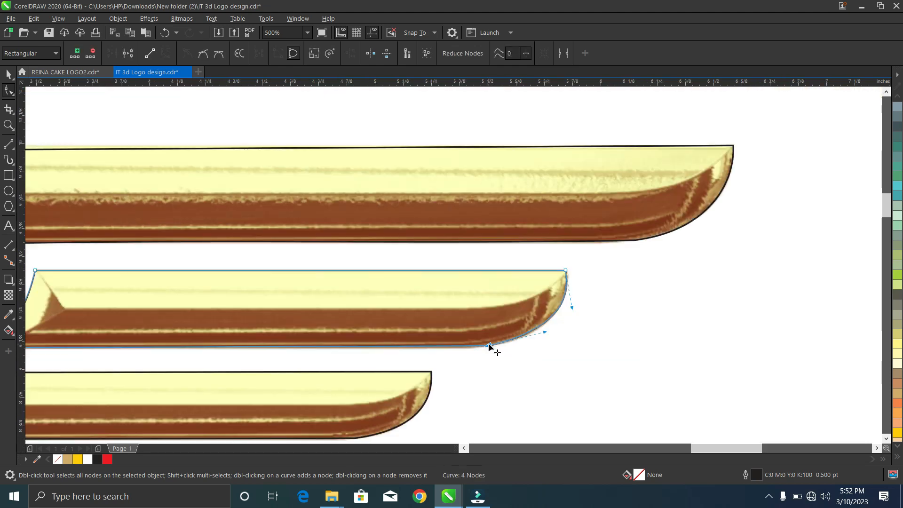
{"action": "scroll", "coordinate": [488, 345], "scroll_direction": "down", "scroll_amount": 1}
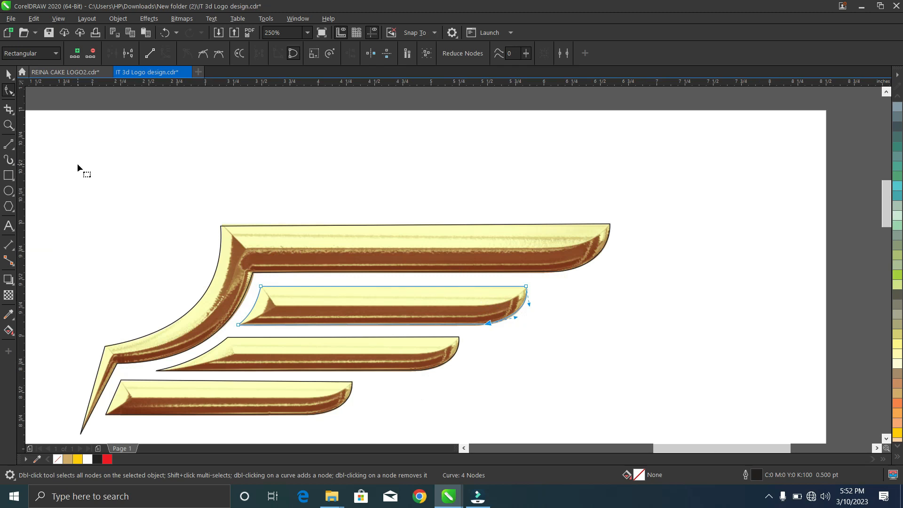
{"action": "left_click", "coordinate": [8, 73]}
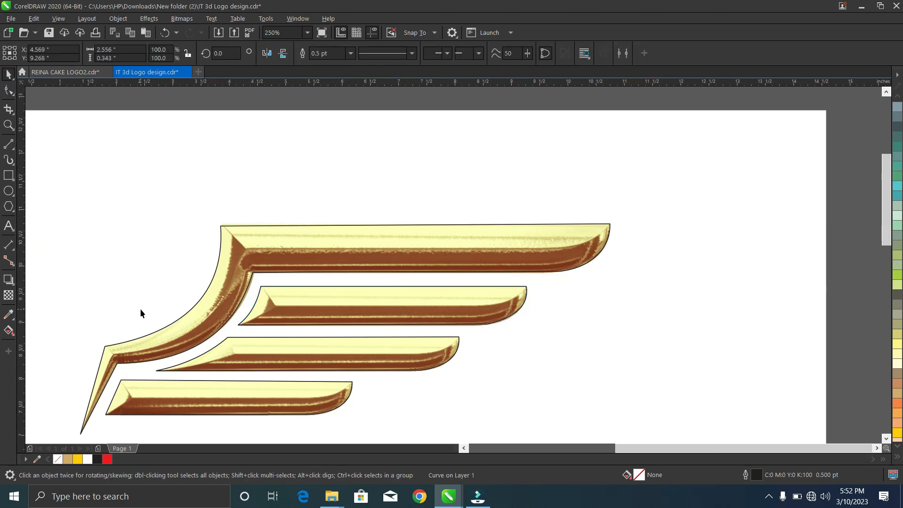
{"action": "scroll", "coordinate": [141, 308], "scroll_direction": "down", "scroll_amount": 3}
{"action": "scroll", "coordinate": [118, 313], "scroll_direction": "up", "scroll_amount": 2}
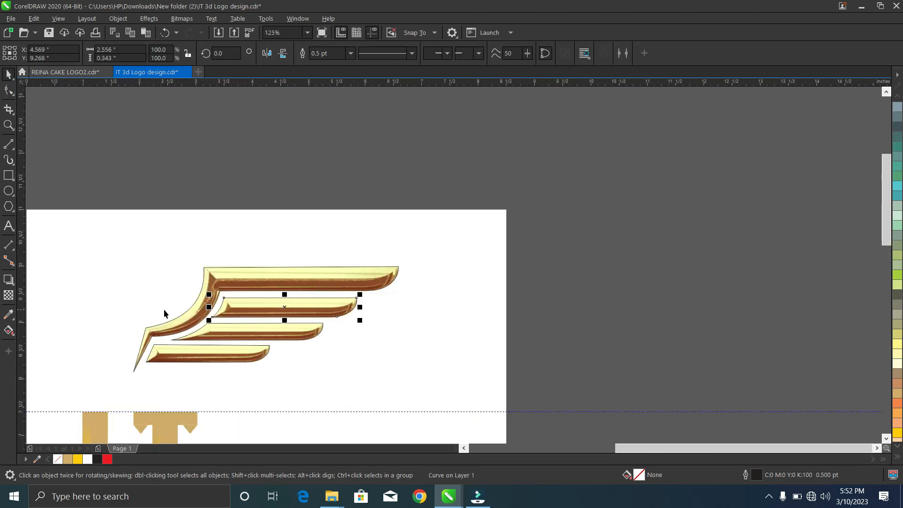
{"action": "left_click", "coordinate": [183, 329]}
{"action": "left_click_drag", "start_coordinate": [181, 319], "coordinate": [416, 305]}
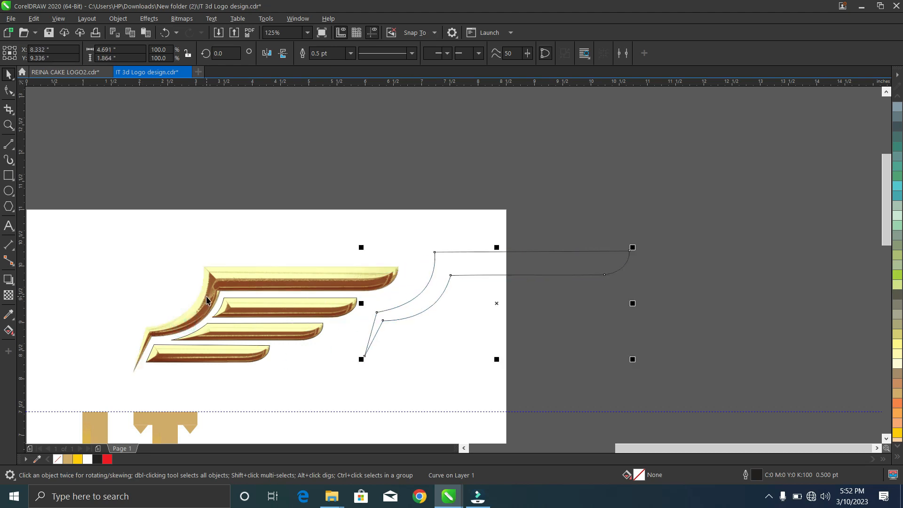
{"action": "key", "text": "ctrl+z"}
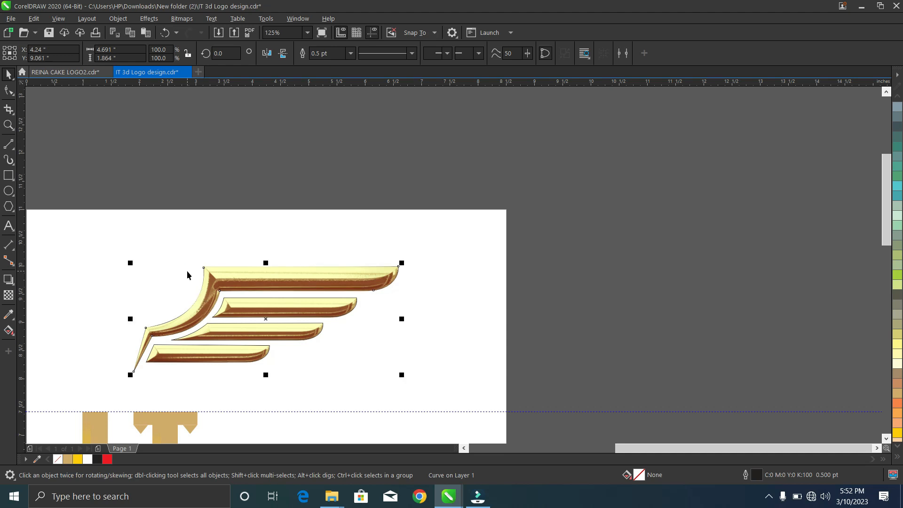
- Move the reference wing bitmap off the page, leaving the four feather outlines in place
{"action": "left_click", "coordinate": [206, 212]}
{"action": "mouse_move", "coordinate": [239, 279]}
{"action": "left_mouse_down"}
{"action": "mouse_move", "coordinate": [650, 194]}
{"action": "mouse_move", "coordinate": [653, 205]}
{"action": "left_mouse_up"}
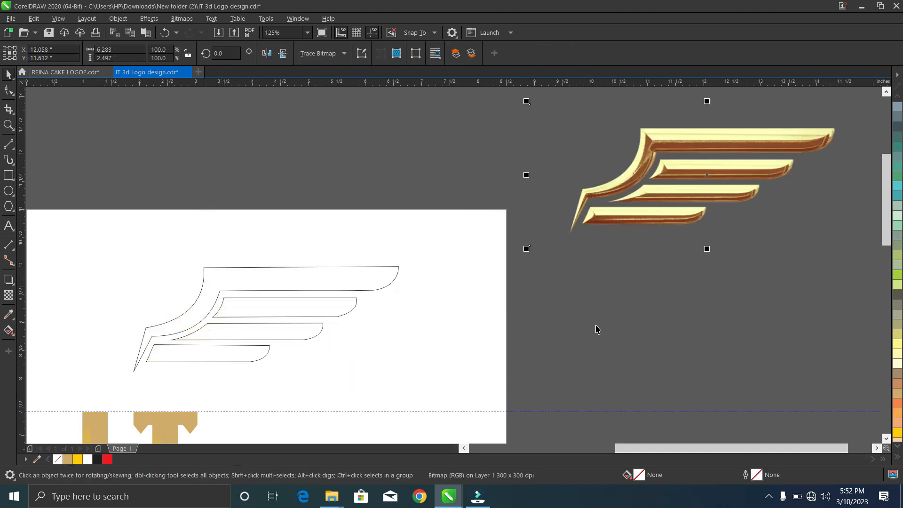
- Fill all four feather outlines with tan C0 M20 Y60 K20 and remove their outline strokes
{"action": "left_click_drag", "start_coordinate": [66, 186], "coordinate": [397, 337]}
{"action": "scroll", "coordinate": [188, 316], "scroll_direction": "down", "scroll_amount": 4}
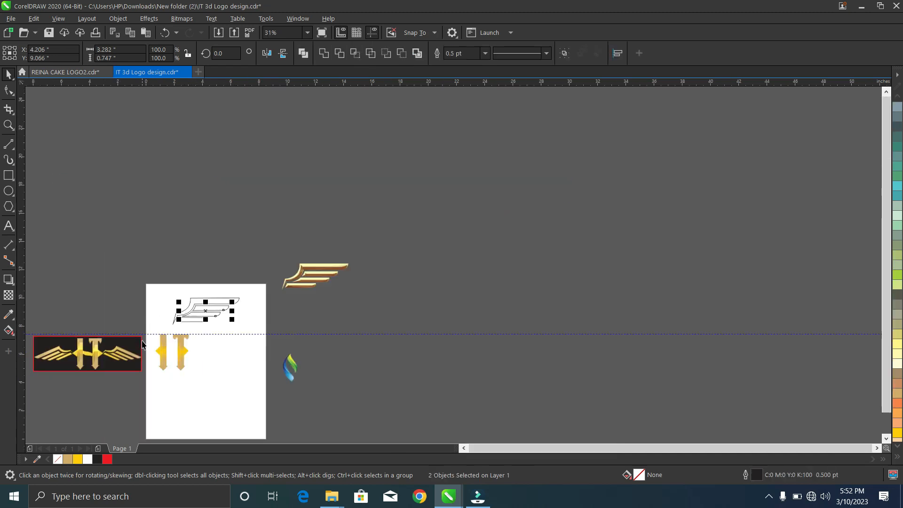
{"action": "scroll", "coordinate": [142, 345], "scroll_direction": "up", "scroll_amount": 2}
{"action": "left_click_drag", "start_coordinate": [182, 215], "coordinate": [366, 319]}
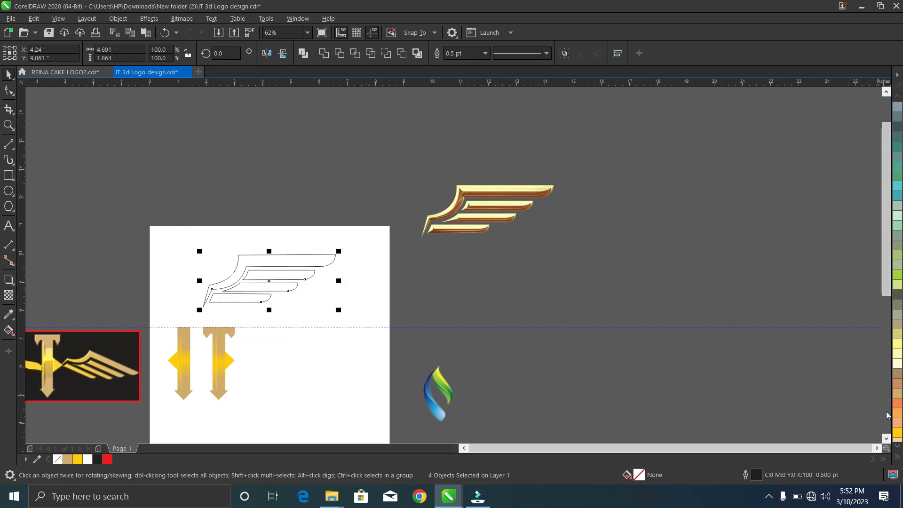
{"action": "left_click", "coordinate": [897, 393]}
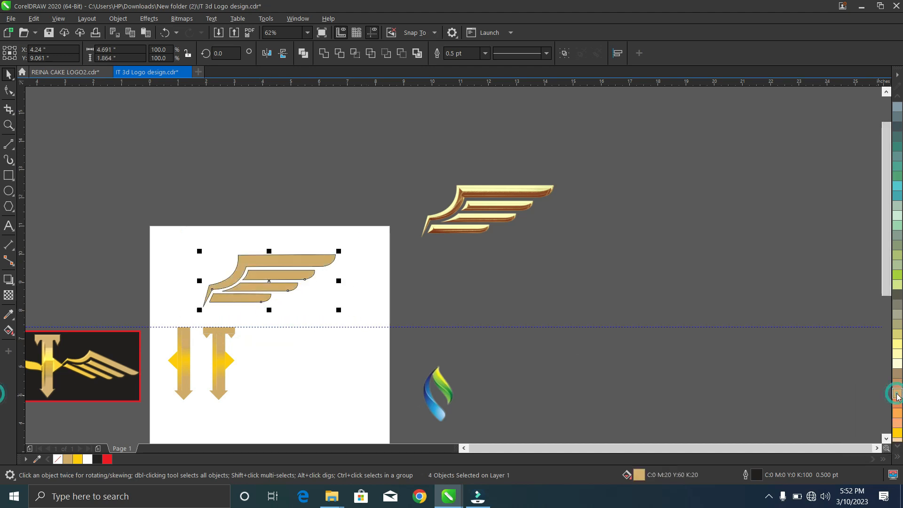
{"action": "left_click", "coordinate": [897, 459]}
{"action": "right_click", "coordinate": [868, 97]}
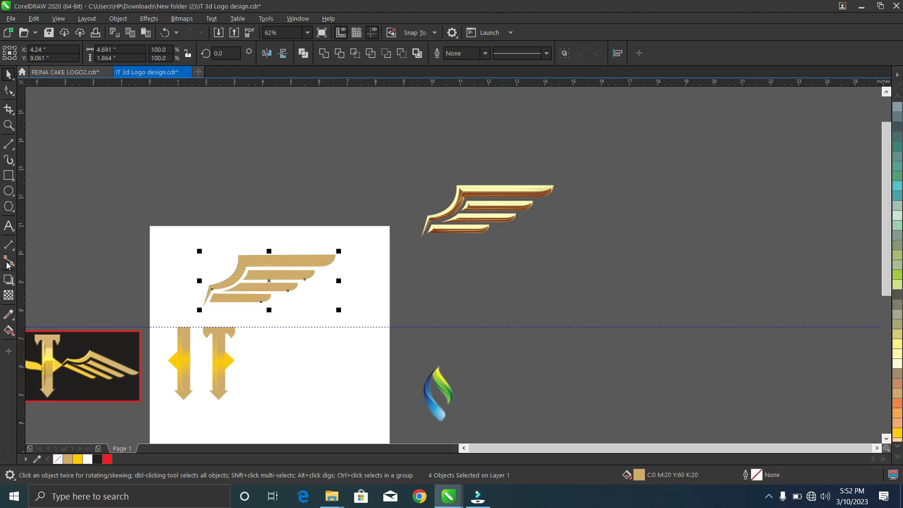
- Apply a linear fountain fill across the four feathers, running from tan to golden yellow toward the wing's inner side, and adjust its slant
{"action": "left_click", "coordinate": [8, 331]}
{"action": "left_click_drag", "start_coordinate": [283, 250], "coordinate": [225, 220]}
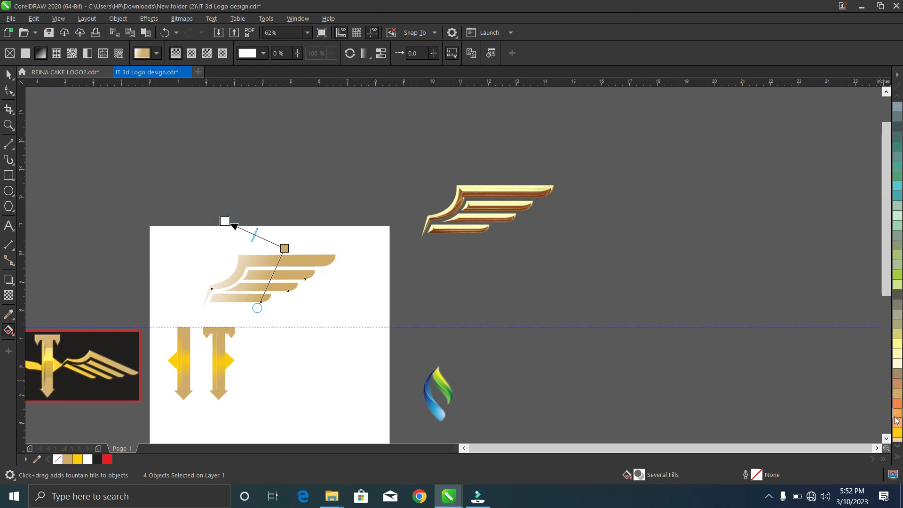
{"action": "left_click", "coordinate": [897, 434]}
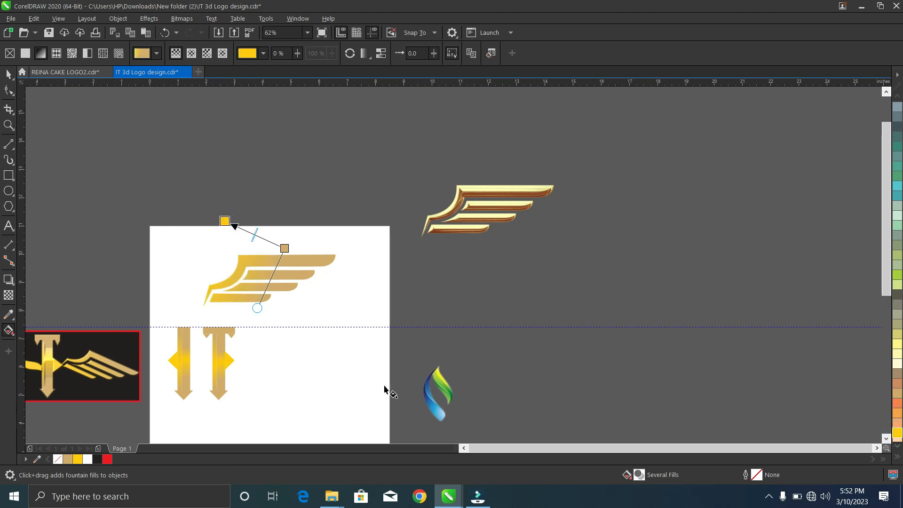
{"action": "left_click_drag", "start_coordinate": [259, 309], "coordinate": [273, 304]}
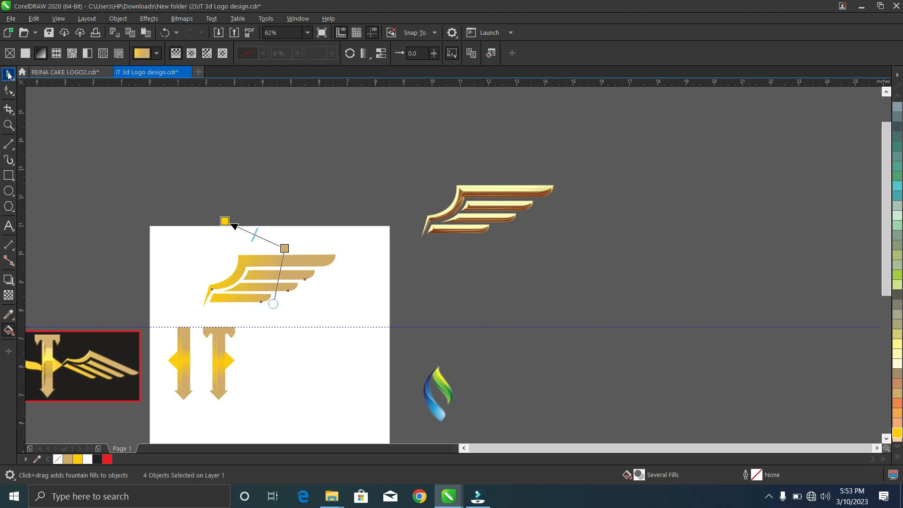
{"action": "left_click", "coordinate": [8, 76]}
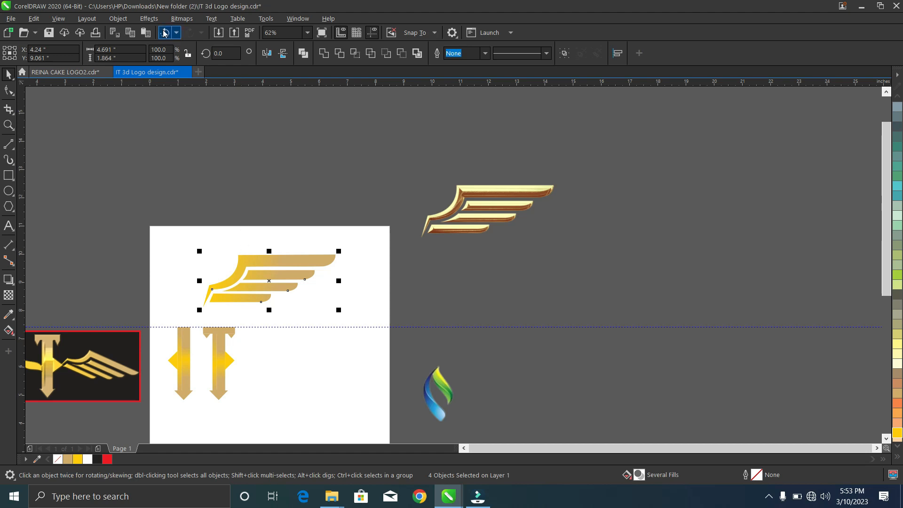
- Convert the four gradient-filled feathers to a 300 dpi RGB Color (24-bit) bitmap with anti-aliasing and transparent background
{"action": "left_click", "coordinate": [188, 20]}
{"action": "left_click", "coordinate": [209, 32]}
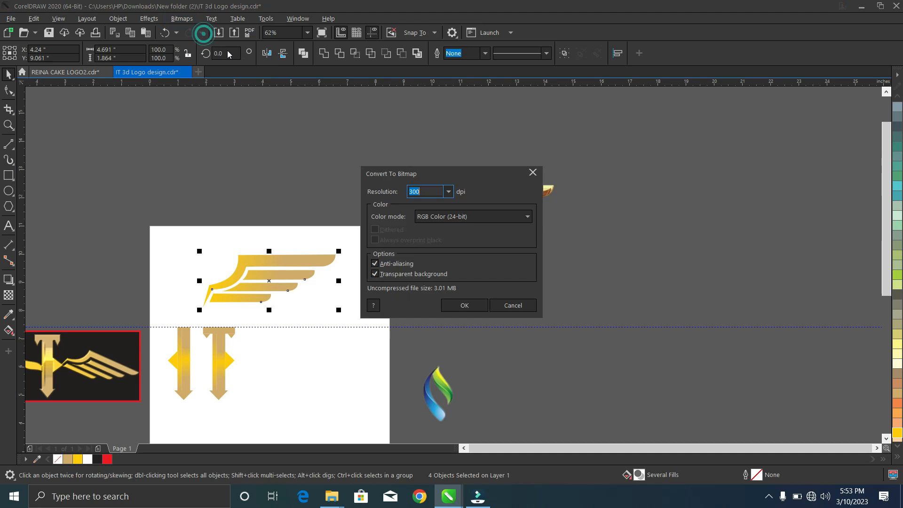
{"action": "left_click", "coordinate": [478, 309]}
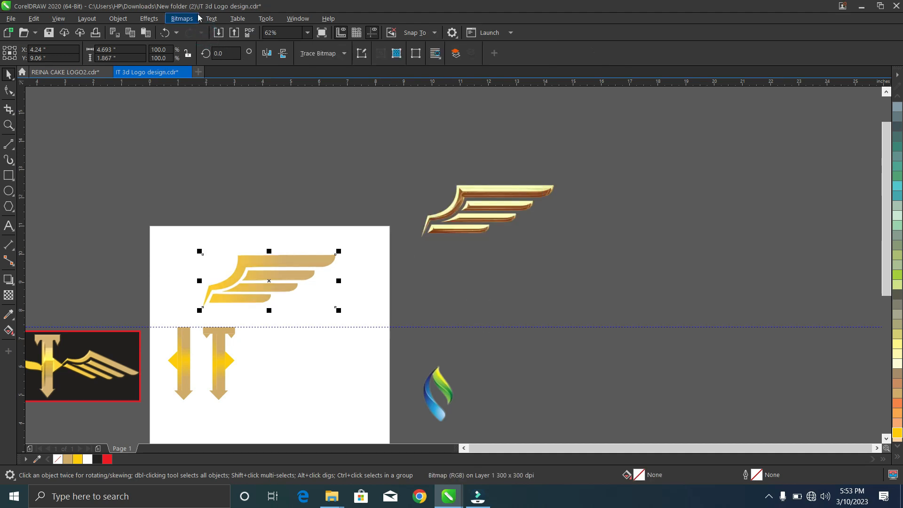
- Apply the Plastic texture effect to the wing bitmap with Highlight 87, Depth 100, Smoothness 100 and a 315° light direction
{"action": "left_click", "coordinate": [146, 18]}
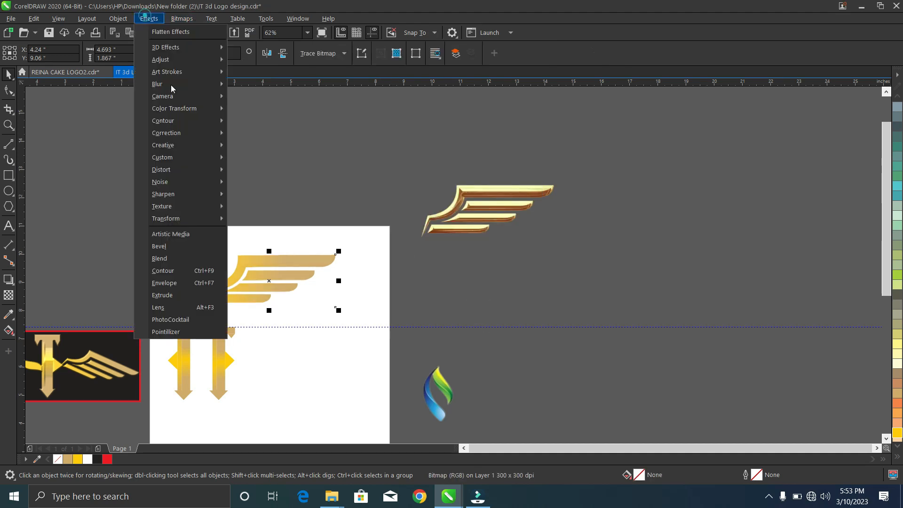
{"action": "left_click", "coordinate": [172, 207]}
{"action": "left_click", "coordinate": [260, 244]}
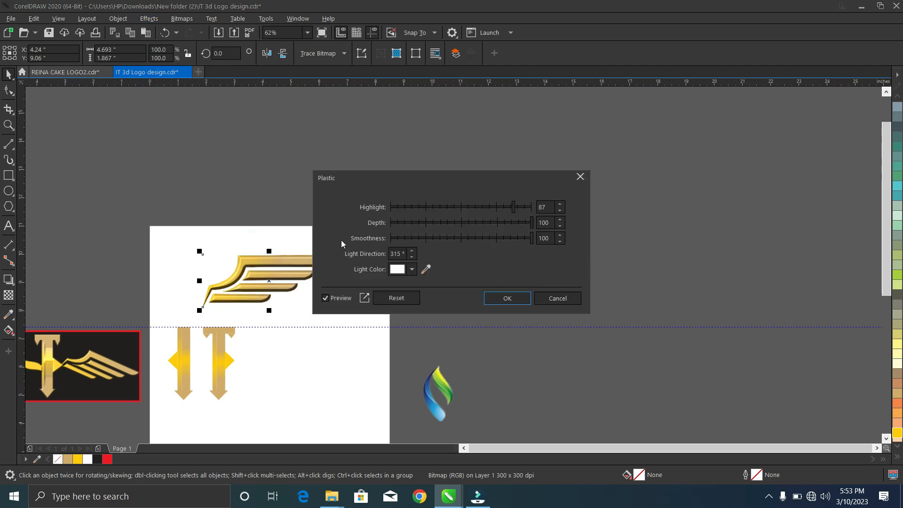
{"action": "left_click", "coordinate": [506, 297]}
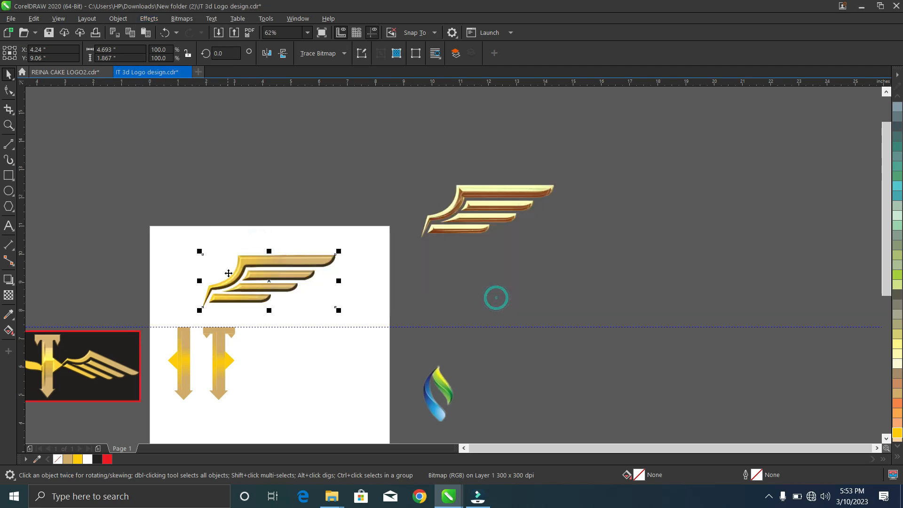
- Rotate the wing bitmap clockwise to about 332.5° and scale it down to about 61%
{"action": "left_click", "coordinate": [299, 274]}
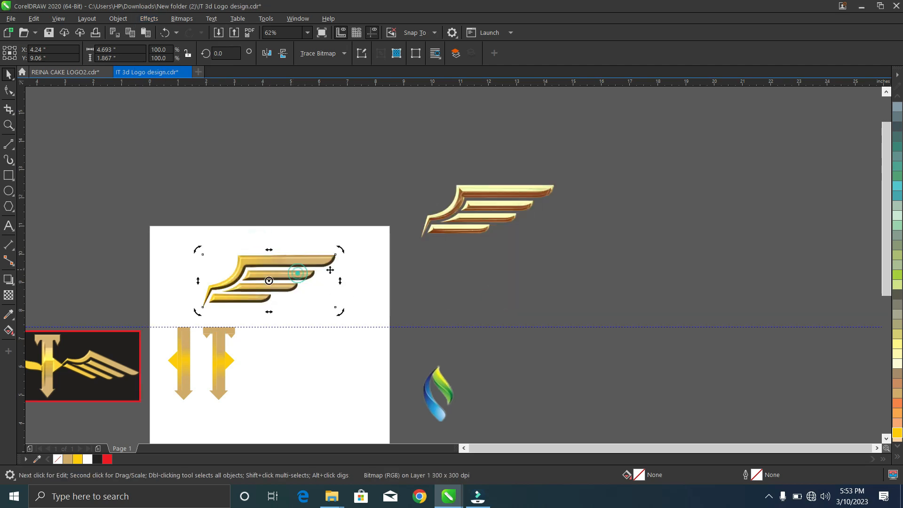
{"action": "left_click_drag", "start_coordinate": [339, 251], "coordinate": [350, 275]}
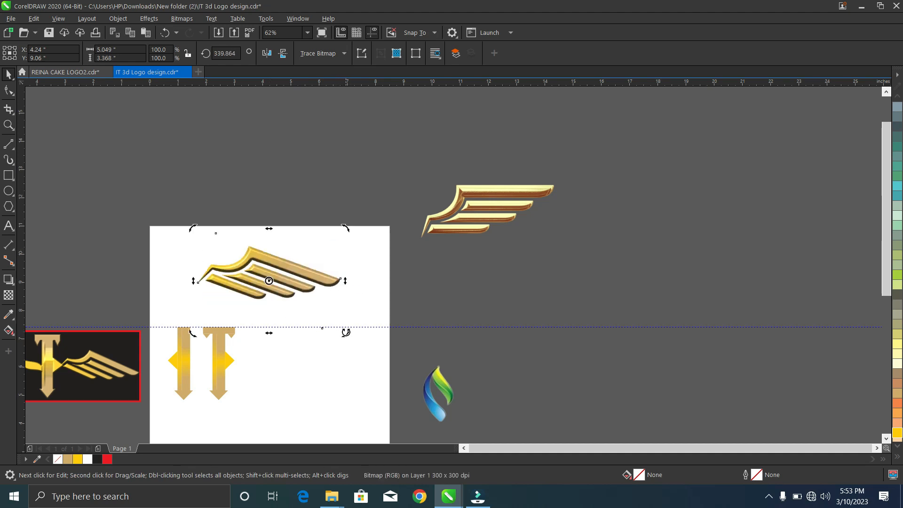
{"action": "left_click_drag", "start_coordinate": [346, 333], "coordinate": [291, 297]}
{"action": "left_click", "coordinate": [306, 288]}
- Place the wing to the right of the T so its inner tip meets the point of the T's yellow triangle
{"action": "left_click_drag", "start_coordinate": [242, 259], "coordinate": [277, 370]}
{"action": "scroll", "coordinate": [229, 367], "scroll_direction": "up", "scroll_amount": 2}
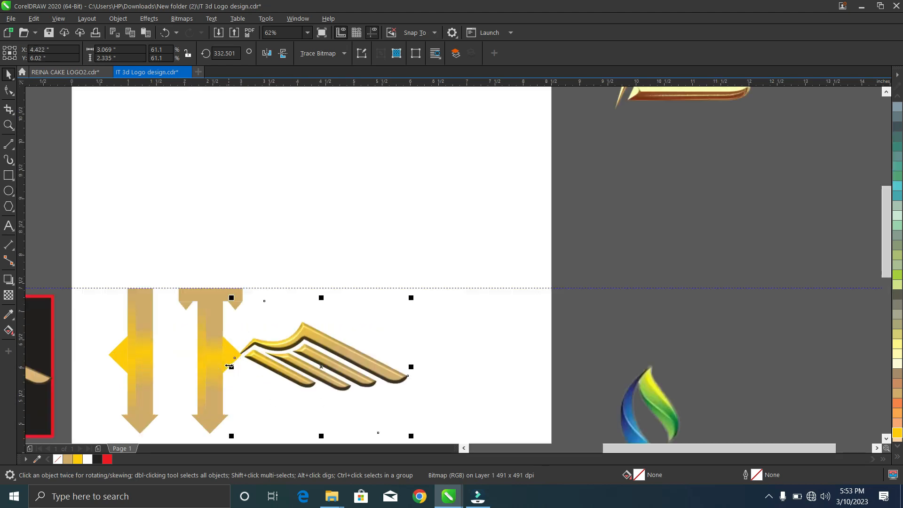
{"action": "scroll", "coordinate": [230, 365], "scroll_direction": "up", "scroll_amount": 2}
{"action": "scroll", "coordinate": [246, 346], "scroll_direction": "down", "scroll_amount": 2}
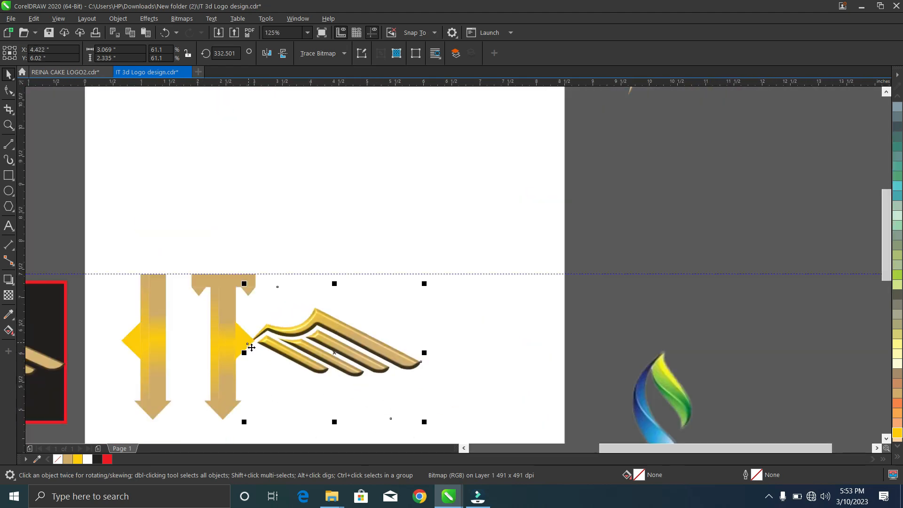
{"action": "scroll", "coordinate": [252, 348], "scroll_direction": "up", "scroll_amount": 2}
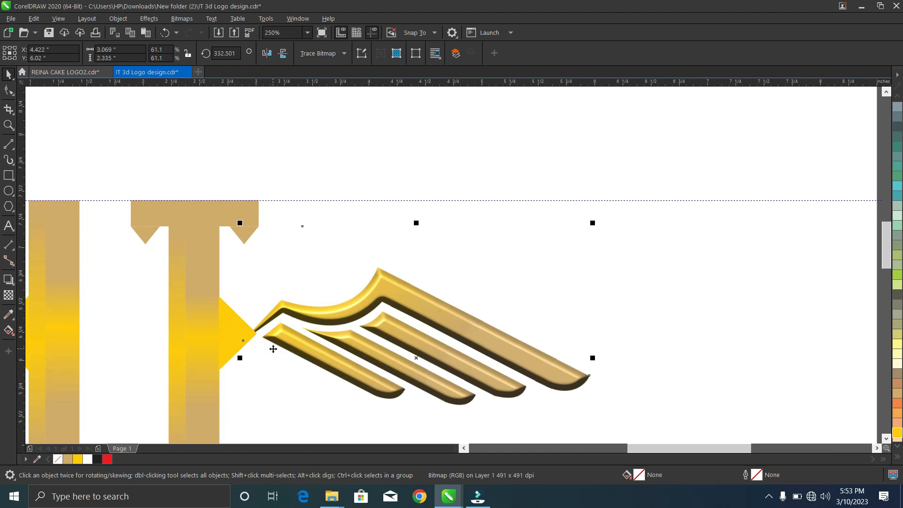
{"action": "left_click_drag", "start_coordinate": [272, 346], "coordinate": [273, 345]}
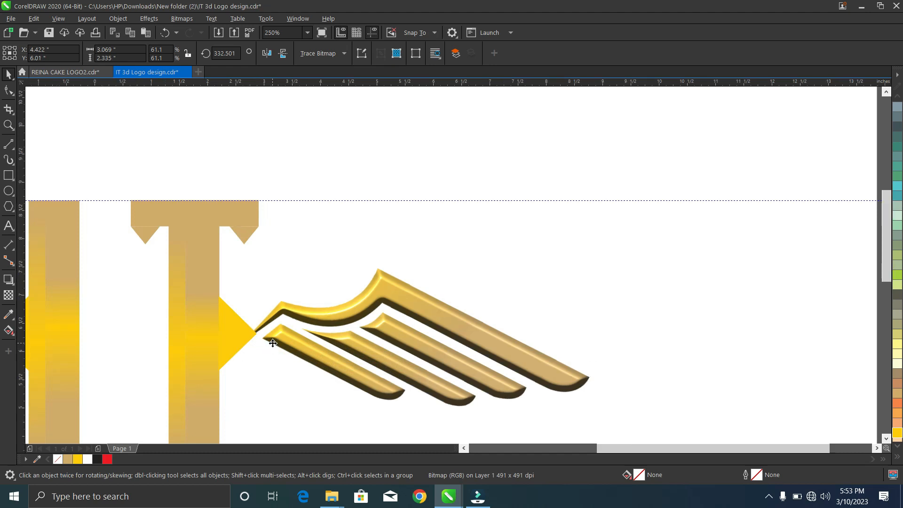
{"action": "scroll", "coordinate": [273, 345], "scroll_direction": "down", "scroll_amount": 4}
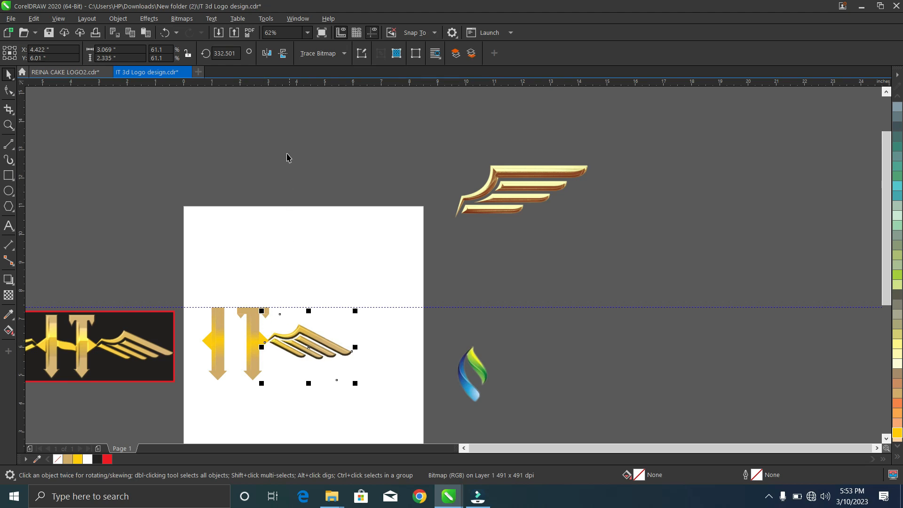
- Duplicate the wing in place, mirror the copy horizontally and shift it left across the letters to about X 2.53 in
{"action": "left_click", "coordinate": [267, 56]}
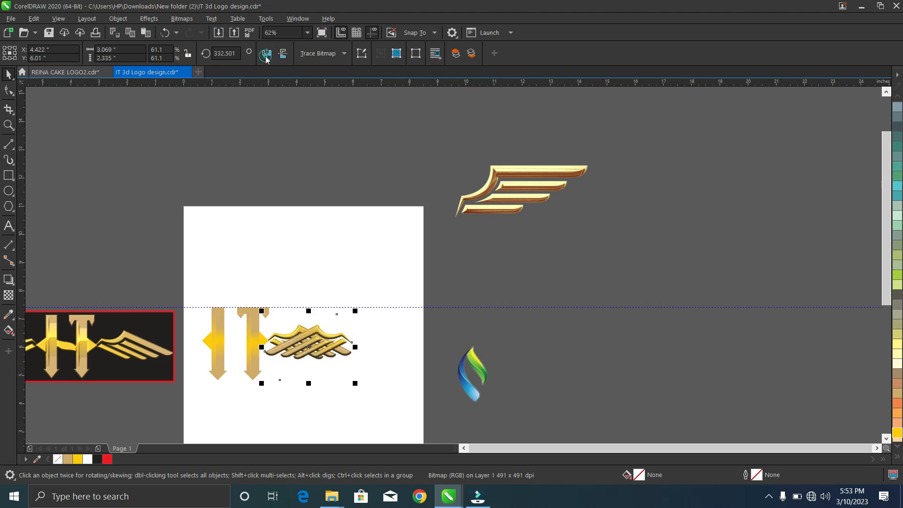
{"action": "key", "text": "Left"}
{"action": "key", "text": "Left"}
{"action": "key", "text": "Left"}
{"action": "key", "text": "Left"}
{"action": "key", "text": "Left"}
{"action": "key", "text": "Left"}
{"action": "key", "text": "Left"}
{"action": "key", "text": "Left"}
{"action": "key", "text": "Left"}
{"action": "key", "text": "Left"}
{"action": "key", "text": "Left"}
{"action": "key", "text": "Left"}
{"action": "key", "text": "Left"}
{"action": "key", "text": "Left"}
{"action": "key", "text": "Left"}
{"action": "key", "text": "Left"}
{"action": "key", "text": "Left"}
{"action": "key", "text": "Left"}
{"action": "key", "text": "Left"}
{"action": "key", "text": "Left"}
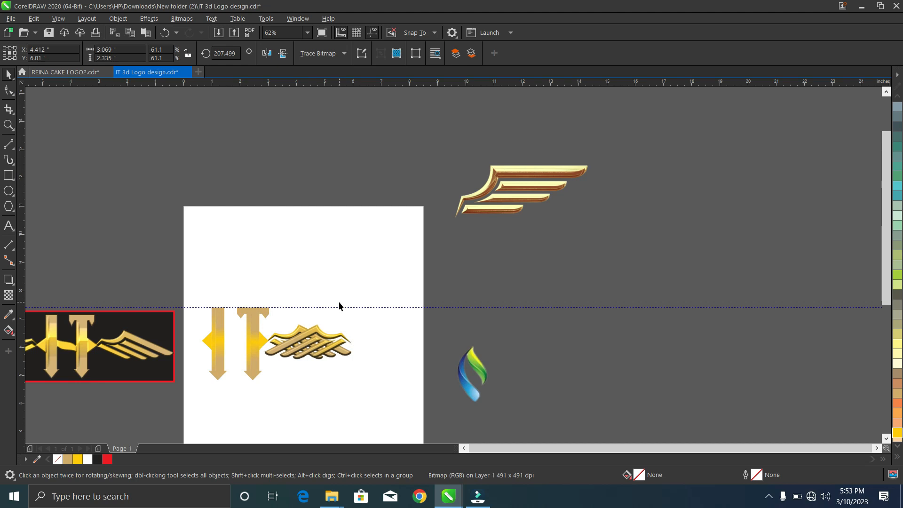
{"action": "key", "text": "Left"}
{"action": "key", "text": "Left"}
{"action": "key", "text": "Left"}
{"action": "key", "text": "Left"}
{"action": "key", "text": "Left"}
{"action": "key", "text": "Left"}
{"action": "key", "text": "Left"}
{"action": "key", "text": "Left"}
{"action": "key", "text": "Left"}
{"action": "key", "text": "Left"}
{"action": "key", "text": "Left"}
{"action": "key", "text": "Left"}
{"action": "key", "text": "Left"}
{"action": "key", "text": "Left"}
{"action": "key", "text": "Left"}
{"action": "key", "text": "Left"}
{"action": "key", "text": "Left"}
{"action": "key", "text": "Left"}
{"action": "key", "text": "Left"}
{"action": "key", "text": "Left"}
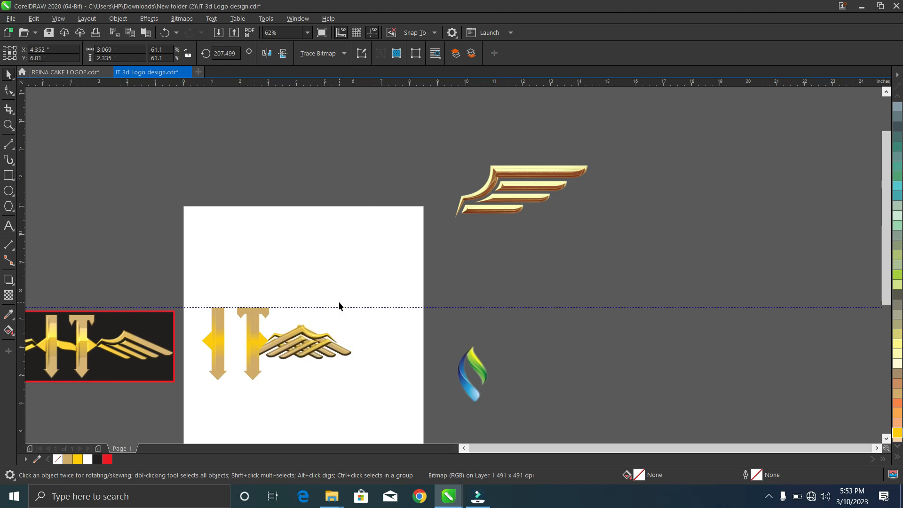
{"action": "key", "text": "Left"}
{"action": "key", "text": "Left"}
{"action": "key", "text": "Left"}
{"action": "key", "text": "Left"}
{"action": "key", "text": "Left"}
{"action": "key", "text": "Left"}
{"action": "key", "text": "Left"}
{"action": "key", "text": "Left"}
{"action": "key", "text": "Left"}
{"action": "key", "text": "Left"}
{"action": "key", "text": "Left"}
{"action": "key", "text": "Left"}
{"action": "key", "text": "Left"}
{"action": "key", "text": "Left"}
{"action": "key", "text": "Left"}
{"action": "key", "text": "Left"}
{"action": "key", "text": "Left"}
{"action": "key", "text": "Left"}
{"action": "key", "text": "Left"}
{"action": "key", "text": "Left"}
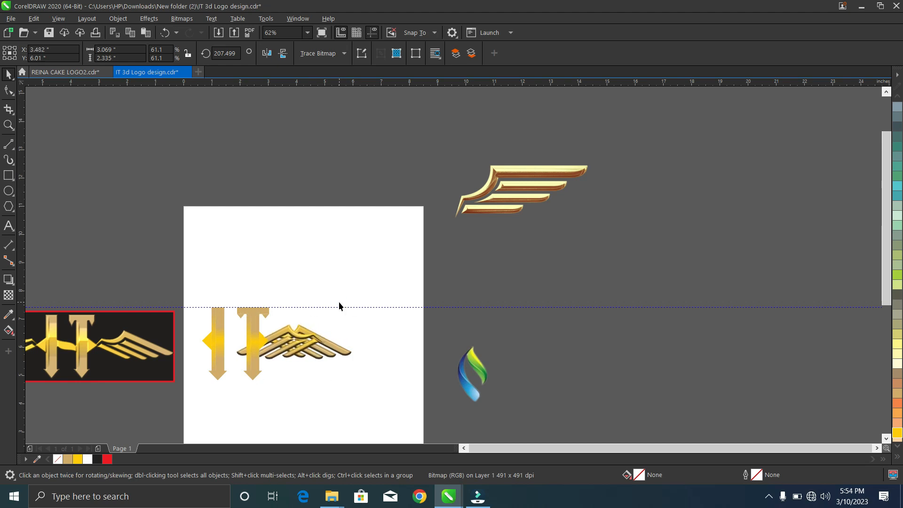
{"action": "key", "text": "Left"}
{"action": "key", "text": "Left"}
{"action": "key", "text": "Left"}
{"action": "key", "text": "Left"}
{"action": "key", "text": "Left"}
{"action": "key", "text": "Left"}
{"action": "key", "text": "Left"}
{"action": "key", "text": "Left"}
{"action": "key", "text": "Left"}
{"action": "key", "text": "Left"}
{"action": "key", "text": "Left"}
{"action": "key", "text": "Left"}
{"action": "key", "text": "Left"}
{"action": "key", "text": "Left"}
{"action": "key", "text": "Left"}
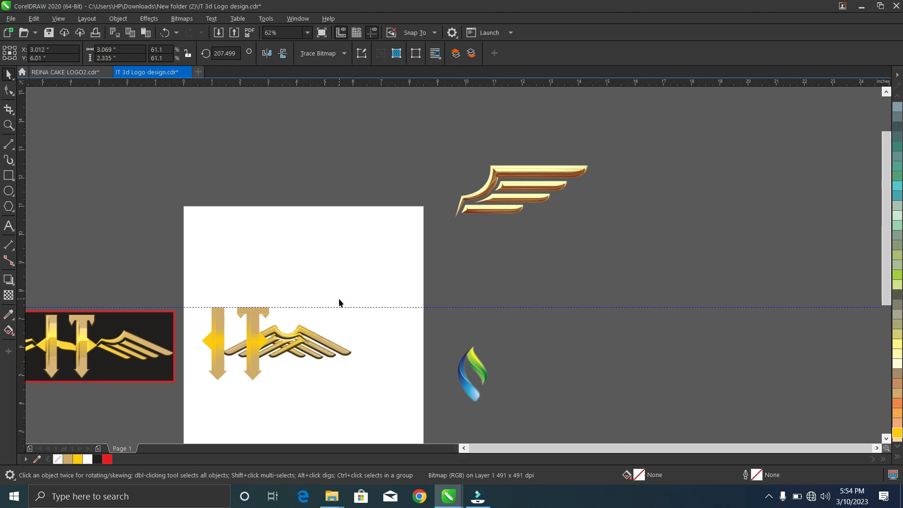
{"action": "key", "text": "Left"}
{"action": "key", "text": "Left"}
{"action": "key", "text": "Left"}
{"action": "key", "text": "Left"}
{"action": "key", "text": "Left"}
{"action": "key", "text": "Left"}
{"action": "key", "text": "Left"}
{"action": "key", "text": "Left"}
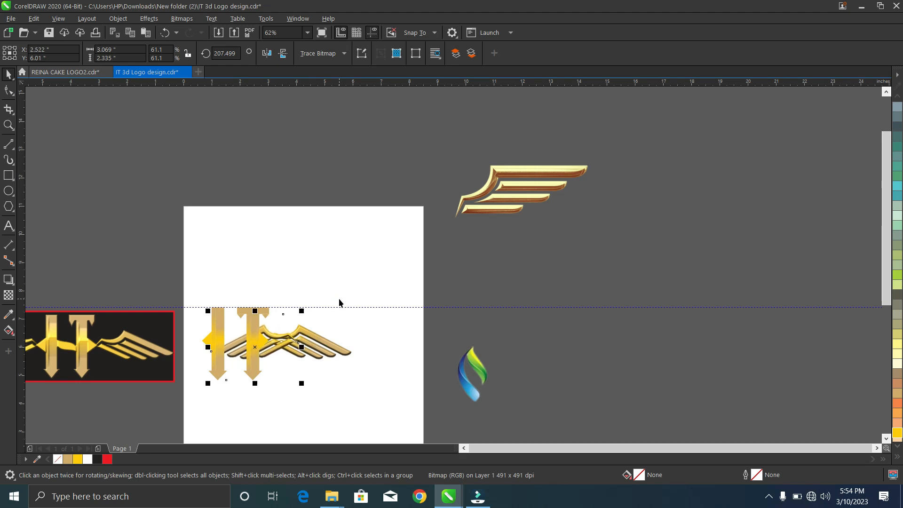
- Undo the last leftward nudges of the mirrored wing copy
{"action": "key", "text": "ctrl+z"}
{"action": "key", "text": "ctrl+z"}
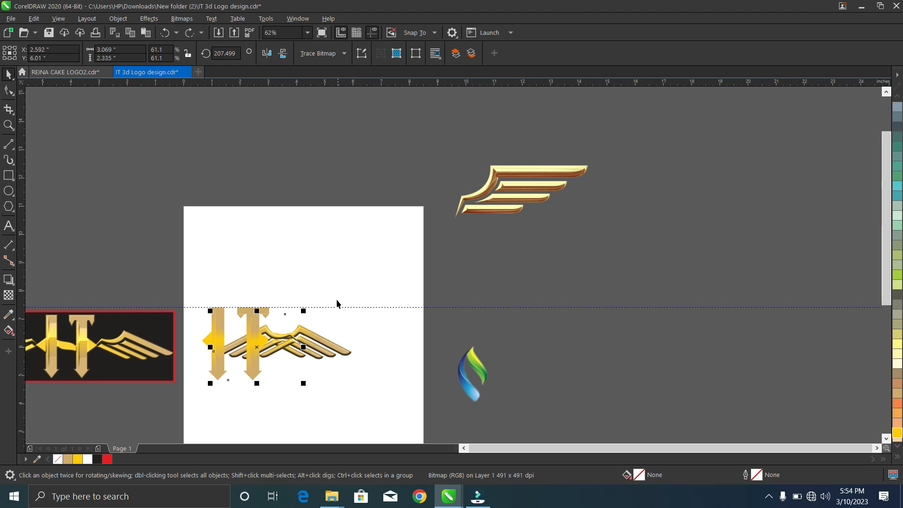
{"action": "key", "text": "ctrl+z"}
{"action": "key", "text": "ctrl+z"}
{"action": "key", "text": "ctrl+z"}
{"action": "key", "text": "ctrl+z"}
{"action": "key", "text": "ctrl+z"}
{"action": "key", "text": "ctrl+z"}
{"action": "key", "text": "ctrl+z"}
{"action": "key", "text": "ctrl+z"}
{"action": "key", "text": "ctrl+z"}
{"action": "key", "text": "ctrl+z"}
{"action": "key", "text": "ctrl+z"}
{"action": "key", "text": "ctrl+z"}
{"action": "key", "text": "ctrl+z"}
{"action": "key", "text": "ctrl+z"}
{"action": "key", "text": "ctrl+z"}
{"action": "key", "text": "ctrl+z"}
{"action": "key", "text": "ctrl+z"}
{"action": "key", "text": "ctrl+z"}
{"action": "key", "text": "ctrl+z"}
{"action": "key", "text": "ctrl+z"}
{"action": "key", "text": "ctrl+z"}
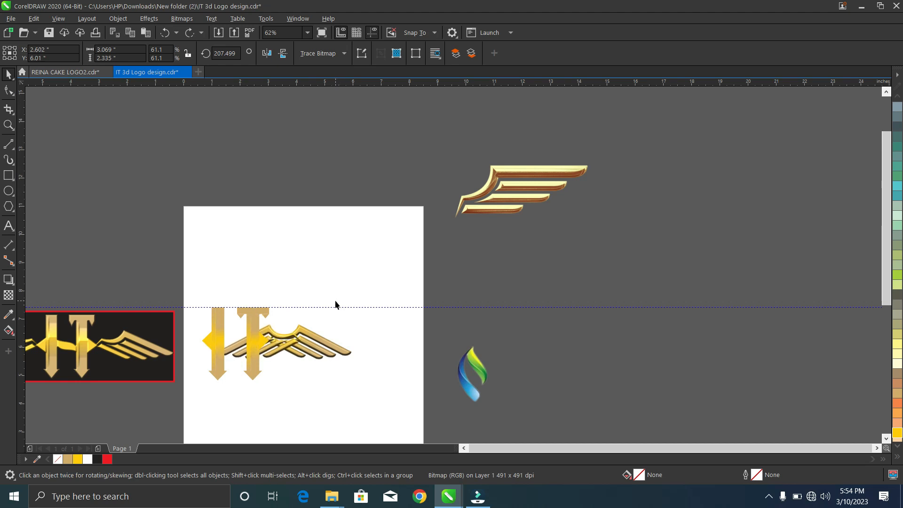
- Move the mirrored wing copy back to the right, to about X 2.81 in
{"action": "key", "text": "Right"}
{"action": "key", "text": "Right"}
{"action": "key", "text": "Right"}
{"action": "key", "text": "Right"}
{"action": "key", "text": "Right"}
{"action": "key", "text": "Right"}
{"action": "key", "text": "Right"}
{"action": "key", "text": "Right"}
{"action": "key", "text": "Right"}
{"action": "key", "text": "Right"}
{"action": "key", "text": "Right"}
{"action": "key", "text": "Right"}
{"action": "key", "text": "Right"}
{"action": "key", "text": "Right"}
{"action": "key", "text": "Right"}
{"action": "key", "text": "Right"}
{"action": "key", "text": "Right"}
{"action": "key", "text": "Right"}
{"action": "key", "text": "Right"}
{"action": "key", "text": "Right"}
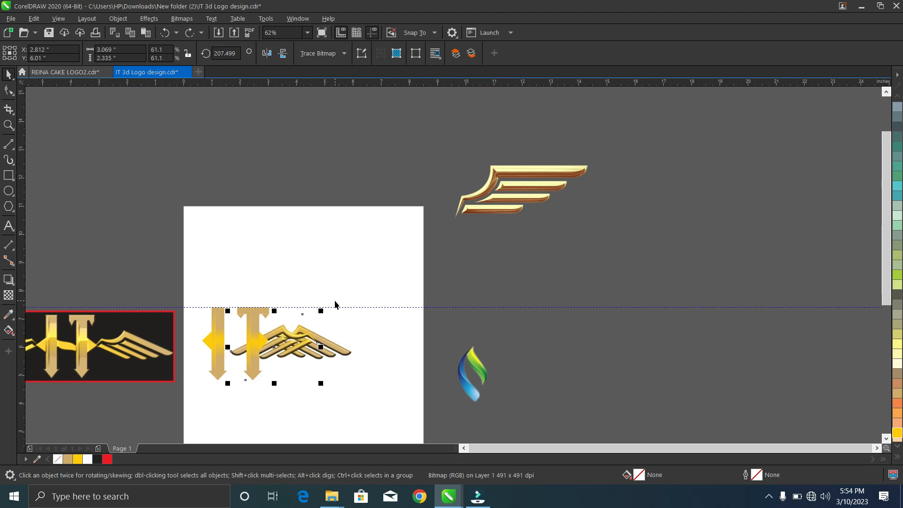
- Undo all the horizontal nudges of the mirrored wing copy back to its place over the original wing
{"action": "key", "text": "ctrl+z"}
{"action": "key", "text": "ctrl+z"}
{"action": "key", "text": "ctrl+z"}
{"action": "key", "text": "ctrl+z"}
{"action": "key", "text": "ctrl+z"}
{"action": "key", "text": "ctrl+z"}
{"action": "key", "text": "ctrl+z"}
{"action": "key", "text": "ctrl+z"}
{"action": "key", "text": "ctrl+z"}
{"action": "key", "text": "ctrl+z"}
{"action": "key", "text": "ctrl+z"}
{"action": "key", "text": "ctrl+z"}
{"action": "key", "text": "ctrl+z"}
{"action": "key", "text": "ctrl+z"}
{"action": "key", "text": "ctrl+z"}
{"action": "key", "text": "ctrl+z"}
{"action": "key", "text": "ctrl+z"}
{"action": "key", "text": "ctrl+z"}
{"action": "key", "text": "ctrl+z"}
{"action": "key", "text": "ctrl+z"}
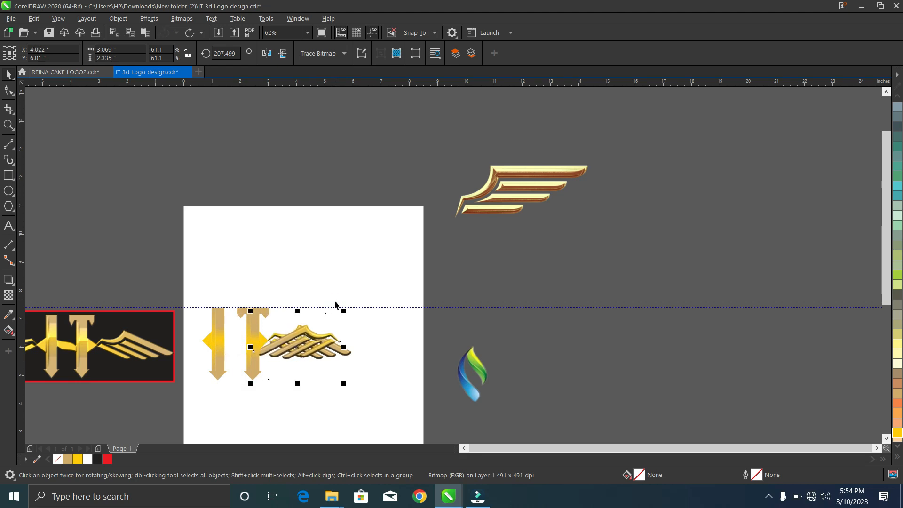
- Shift the mirrored wing copy left at the same height, past the T and across the H, to about X 1.37 in
{"action": "key", "text": "Left"}
{"action": "key", "text": "Left"}
{"action": "key", "text": "Left"}
{"action": "key", "text": "Left"}
{"action": "key", "text": "Left"}
{"action": "key", "text": "Left"}
{"action": "key", "text": "Left"}
{"action": "key", "text": "Left"}
{"action": "key", "text": "Left"}
{"action": "key", "text": "Left"}
{"action": "key", "text": "Left"}
{"action": "key", "text": "Left"}
{"action": "key", "text": "Left"}
{"action": "key", "text": "Left"}
{"action": "key", "text": "Left"}
{"action": "key", "text": "Left"}
{"action": "key", "text": "Left"}
{"action": "key", "text": "Left"}
{"action": "key", "text": "Left"}
{"action": "key", "text": "Left"}
{"action": "key", "text": "Left"}
{"action": "key", "text": "Left"}
{"action": "key", "text": "Left"}
{"action": "key", "text": "Left"}
{"action": "key", "text": "Left"}
{"action": "key", "text": "Left"}
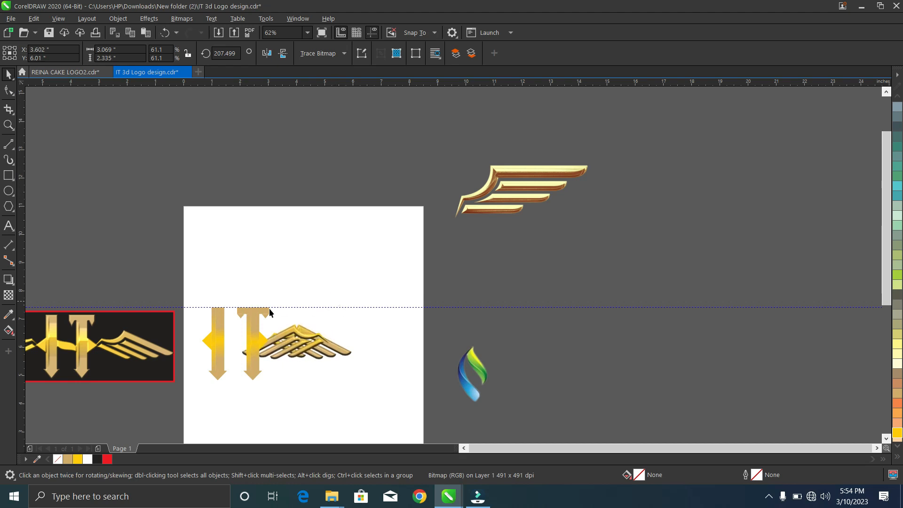
{"action": "key", "text": "Left"}
{"action": "key", "text": "Left"}
{"action": "key", "text": "Left"}
{"action": "key", "text": "Left"}
{"action": "key", "text": "Left"}
{"action": "key", "text": "Left"}
{"action": "key", "text": "Left"}
{"action": "key", "text": "Left"}
{"action": "key", "text": "Left"}
{"action": "key", "text": "Left"}
{"action": "key", "text": "Left"}
{"action": "key", "text": "Left"}
{"action": "key", "text": "Left"}
{"action": "key", "text": "Left"}
{"action": "key", "text": "Left"}
{"action": "key", "text": "Left"}
{"action": "key", "text": "Left"}
{"action": "key", "text": "Left"}
{"action": "key", "text": "Left"}
{"action": "key", "text": "Left"}
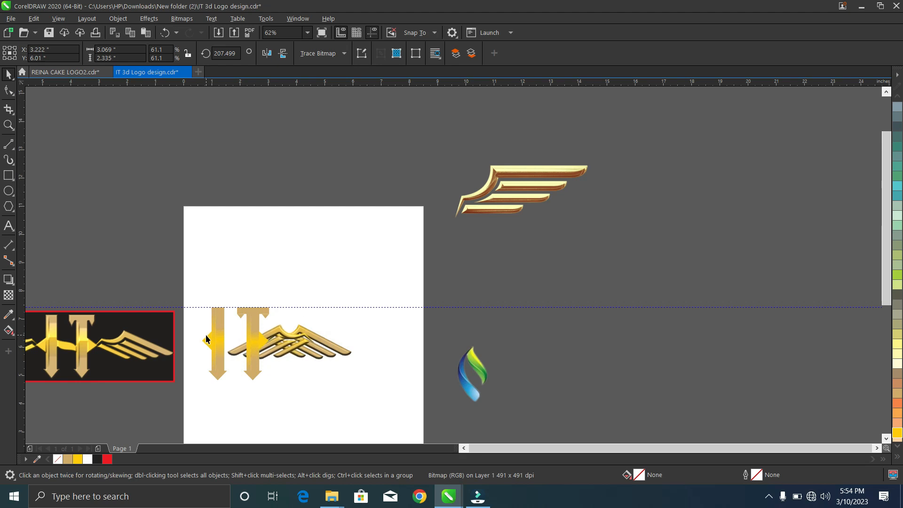
{"action": "key", "text": "Left"}
{"action": "key", "text": "Left"}
{"action": "key", "text": "Left"}
{"action": "key", "text": "Left"}
{"action": "key", "text": "Left"}
{"action": "key", "text": "Left"}
{"action": "key", "text": "Left"}
{"action": "key", "text": "Left"}
{"action": "key", "text": "Left"}
{"action": "key", "text": "Left"}
{"action": "key", "text": "Left"}
{"action": "key", "text": "Left"}
{"action": "key", "text": "Left"}
{"action": "key", "text": "Left"}
{"action": "key", "text": "Left"}
{"action": "key", "text": "Left"}
{"action": "key", "text": "Left"}
{"action": "key", "text": "Left"}
{"action": "key", "text": "Left"}
{"action": "key", "text": "Left"}
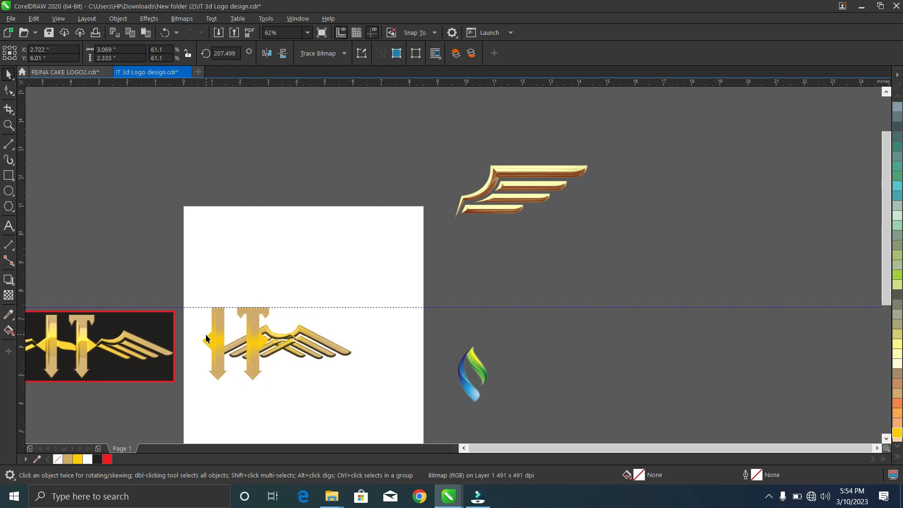
{"action": "key", "text": "Left"}
{"action": "key", "text": "Left"}
{"action": "key", "text": "Left"}
{"action": "key", "text": "Left"}
{"action": "key", "text": "Left"}
{"action": "key", "text": "Left"}
{"action": "key", "text": "Left"}
{"action": "key", "text": "Left"}
{"action": "key", "text": "Left"}
{"action": "key", "text": "Left"}
{"action": "key", "text": "Left"}
{"action": "key", "text": "Left"}
{"action": "key", "text": "Left"}
{"action": "key", "text": "Left"}
{"action": "key", "text": "Left"}
{"action": "key", "text": "Left"}
{"action": "key", "text": "Left"}
{"action": "key", "text": "Left"}
{"action": "key", "text": "Left"}
{"action": "key", "text": "Left"}
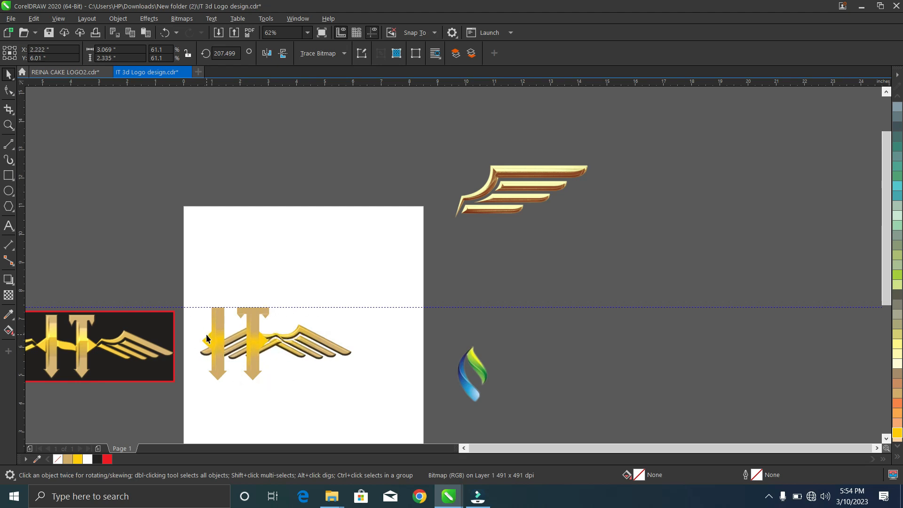
{"action": "key", "text": "Left"}
{"action": "key", "text": "Left"}
{"action": "key", "text": "Left"}
{"action": "key", "text": "Left"}
{"action": "key", "text": "Left"}
{"action": "key", "text": "Left"}
{"action": "key", "text": "Left"}
{"action": "key", "text": "Left"}
{"action": "key", "text": "Left"}
{"action": "key", "text": "Left"}
{"action": "key", "text": "Left"}
{"action": "key", "text": "Left"}
{"action": "key", "text": "Left"}
{"action": "key", "text": "Left"}
{"action": "key", "text": "Left"}
{"action": "key", "text": "Left"}
{"action": "key", "text": "Left"}
{"action": "key", "text": "Left"}
{"action": "key", "text": "Left"}
{"action": "key", "text": "Left"}
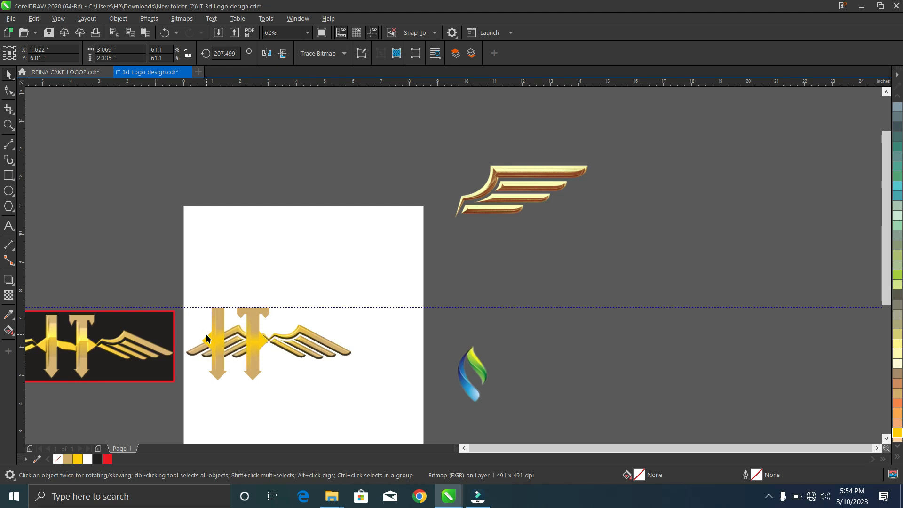
{"action": "key", "text": "Left"}
{"action": "key", "text": "Left"}
{"action": "key", "text": "Left"}
{"action": "key", "text": "Left"}
{"action": "key", "text": "Left"}
{"action": "key", "text": "Left"}
{"action": "key", "text": "Left"}
{"action": "key", "text": "Left"}
{"action": "key", "text": "Left"}
{"action": "key", "text": "Left"}
{"action": "key", "text": "Left"}
{"action": "key", "text": "Left"}
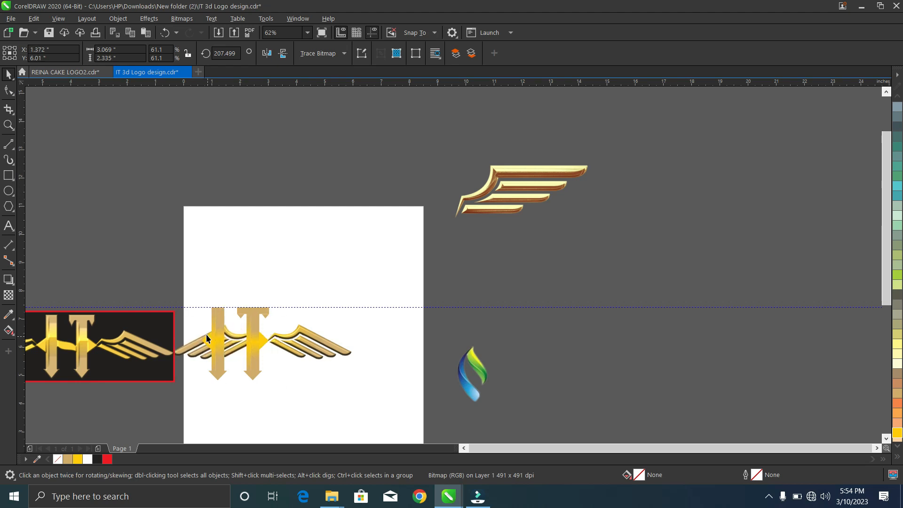
- Shift the mirrored wing copy further left at the same height, past the H stem, to about X -0.56 in
{"action": "key", "text": "Left"}
{"action": "key", "text": "Left"}
{"action": "key", "text": "Left"}
{"action": "key", "text": "Left"}
{"action": "key", "text": "Left"}
{"action": "key", "text": "Left"}
{"action": "key", "text": "Left"}
{"action": "key", "text": "Left"}
{"action": "key", "text": "Left"}
{"action": "key", "text": "Left"}
{"action": "key", "text": "Left"}
{"action": "key", "text": "Left"}
{"action": "key", "text": "Left"}
{"action": "key", "text": "Left"}
{"action": "key", "text": "Left"}
{"action": "key", "text": "Left"}
{"action": "key", "text": "Left"}
{"action": "key", "text": "Left"}
{"action": "key", "text": "Left"}
{"action": "key", "text": "Left"}
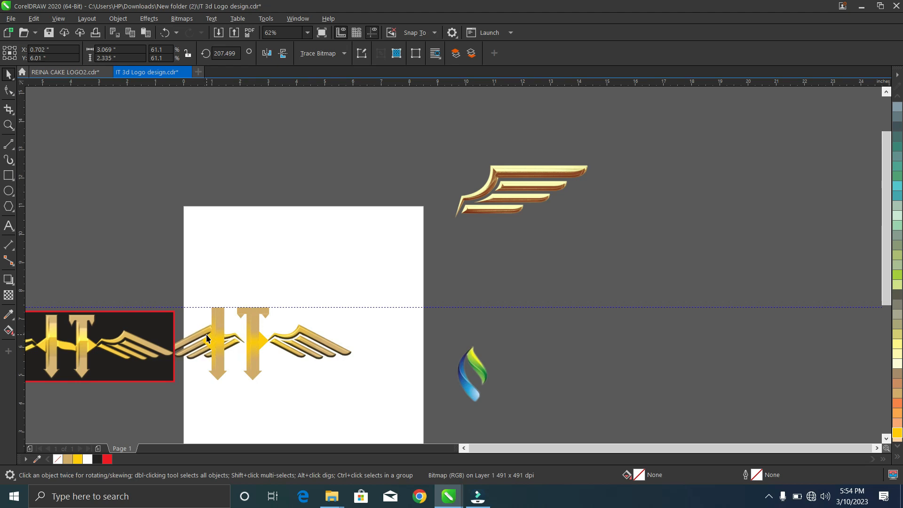
{"action": "key", "text": "Left"}
{"action": "key", "text": "Left"}
{"action": "key", "text": "Left"}
{"action": "key", "text": "Left"}
{"action": "key", "text": "Left"}
{"action": "key", "text": "Left"}
{"action": "key", "text": "Left"}
{"action": "key", "text": "Left"}
{"action": "key", "text": "Left"}
{"action": "key", "text": "Left"}
{"action": "key", "text": "Left"}
{"action": "key", "text": "Left"}
{"action": "key", "text": "Left"}
{"action": "key", "text": "Left"}
{"action": "key", "text": "Left"}
{"action": "key", "text": "Left"}
{"action": "key", "text": "Left"}
{"action": "key", "text": "Left"}
{"action": "key", "text": "Left"}
{"action": "key", "text": "Left"}
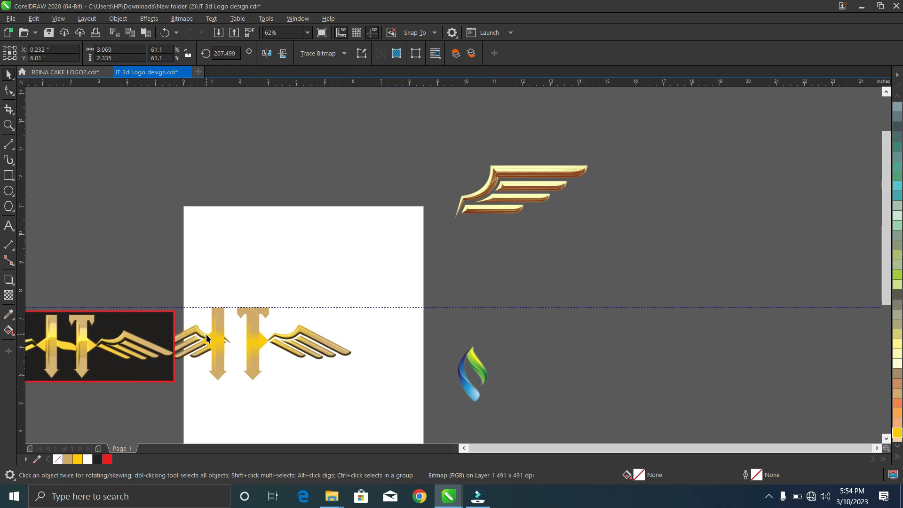
{"action": "key", "text": "Left"}
{"action": "key", "text": "Left"}
{"action": "key", "text": "Left"}
{"action": "key", "text": "Left"}
{"action": "key", "text": "Left"}
{"action": "key", "text": "Left"}
{"action": "key", "text": "Left"}
{"action": "key", "text": "Left"}
{"action": "key", "text": "Left"}
{"action": "key", "text": "Left"}
{"action": "key", "text": "Left"}
{"action": "key", "text": "Left"}
{"action": "key", "text": "Left"}
{"action": "key", "text": "Left"}
{"action": "key", "text": "Left"}
{"action": "key", "text": "Left"}
{"action": "key", "text": "Left"}
{"action": "key", "text": "Left"}
{"action": "key", "text": "Left"}
{"action": "key", "text": "Left"}
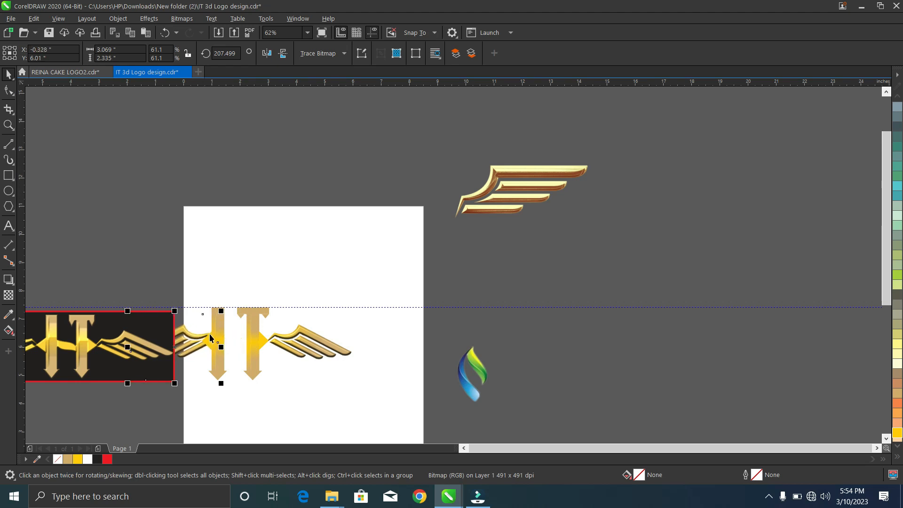
{"action": "key", "text": "Left"}
{"action": "key", "text": "Left"}
{"action": "key", "text": "Left"}
{"action": "key", "text": "Left"}
{"action": "key", "text": "Left"}
{"action": "key", "text": "Left"}
{"action": "key", "text": "Left"}
{"action": "key", "text": "Left"}
{"action": "key", "text": "Left"}
{"action": "key", "text": "Left"}
{"action": "key", "text": "Left"}
{"action": "key", "text": "Left"}
{"action": "key", "text": "Left"}
{"action": "key", "text": "Left"}
{"action": "key", "text": "Left"}
{"action": "key", "text": "Left"}
{"action": "key", "text": "Left"}
{"action": "key", "text": "Left"}
{"action": "key", "text": "Left"}
{"action": "key", "text": "Left"}
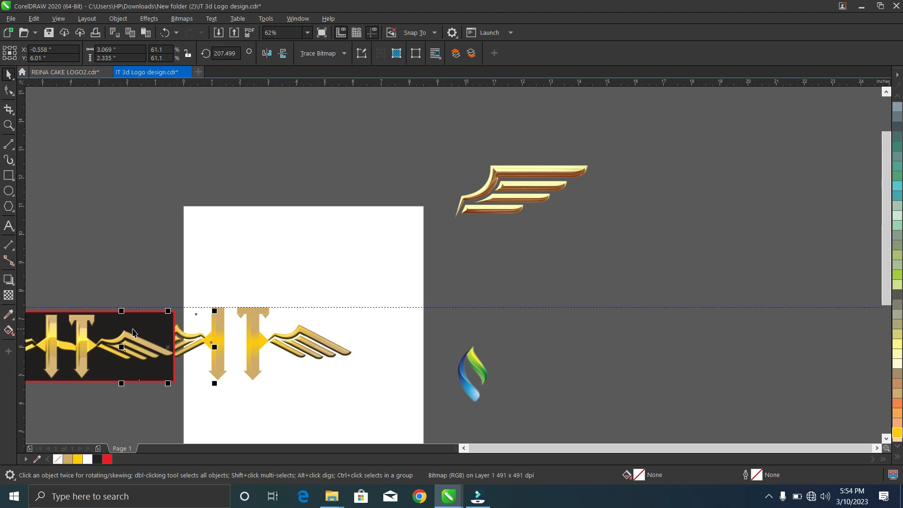
- Move the dark reference logo together with its red frame above the page, to about X 2.92 in, Y 12.34 in
{"action": "scroll", "coordinate": [157, 347], "scroll_direction": "down", "scroll_amount": 1}
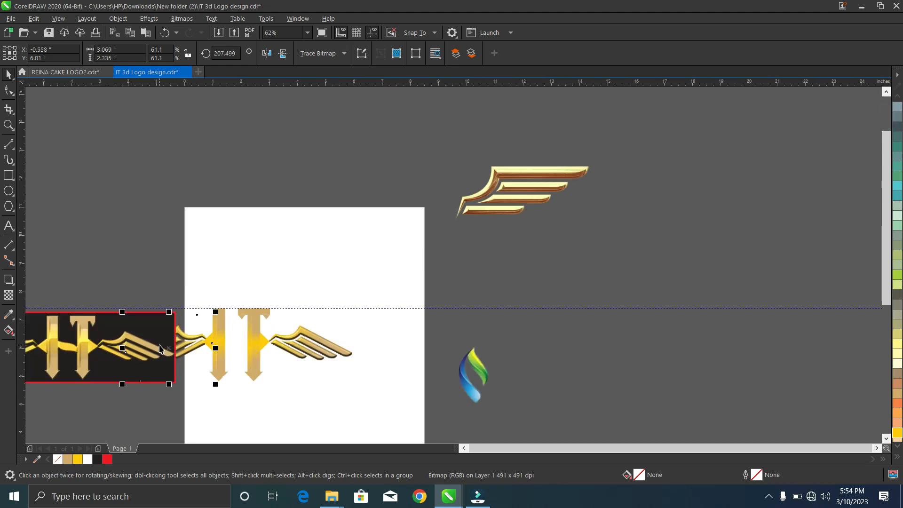
{"action": "scroll", "coordinate": [76, 318], "scroll_direction": "down", "scroll_amount": 1}
{"action": "left_click_drag", "start_coordinate": [40, 308], "coordinate": [127, 370]}
{"action": "left_click_drag", "start_coordinate": [95, 332], "coordinate": [143, 290]}
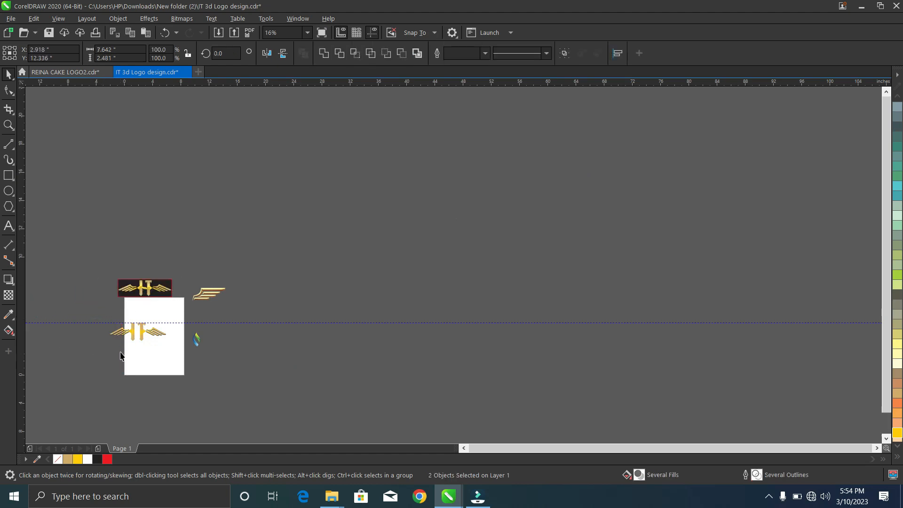
- Fit the mirrored wing's inner tip to the point of the H's yellow triangle, at about X -0.77 in, Y 6.0 in
{"action": "scroll", "coordinate": [121, 340], "scroll_direction": "up", "scroll_amount": 2}
{"action": "left_click", "coordinate": [149, 267]}
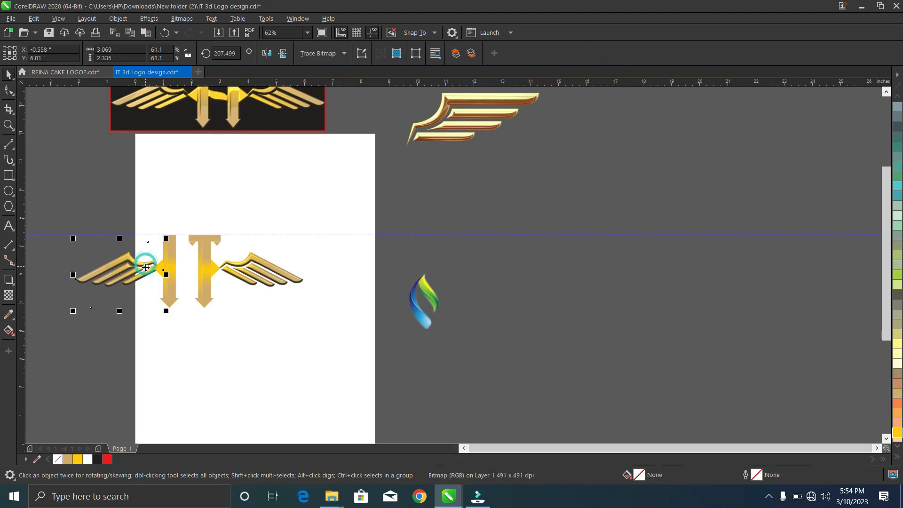
{"action": "key", "text": "Left"}
{"action": "key", "text": "Left"}
{"action": "key", "text": "Left"}
{"action": "scroll", "coordinate": [144, 266], "scroll_direction": "up", "scroll_amount": 2}
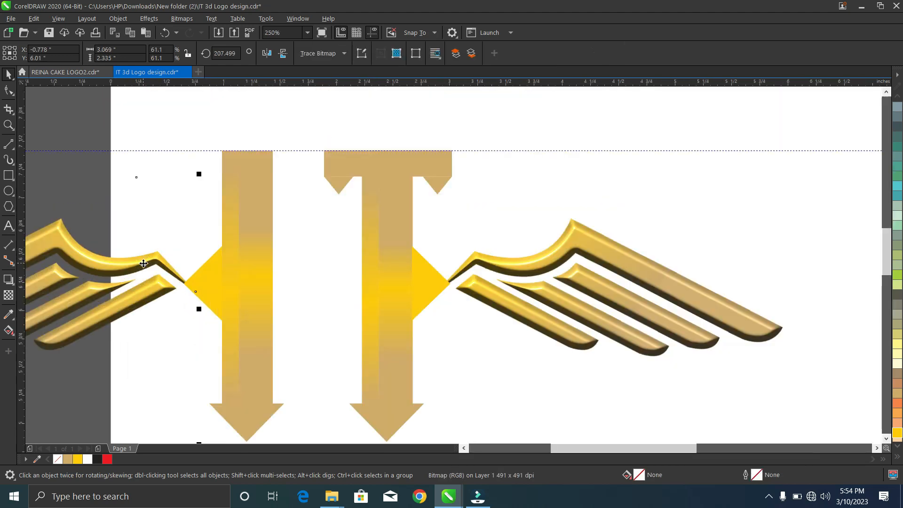
{"action": "left_click_drag", "start_coordinate": [143, 262], "coordinate": [143, 264]}
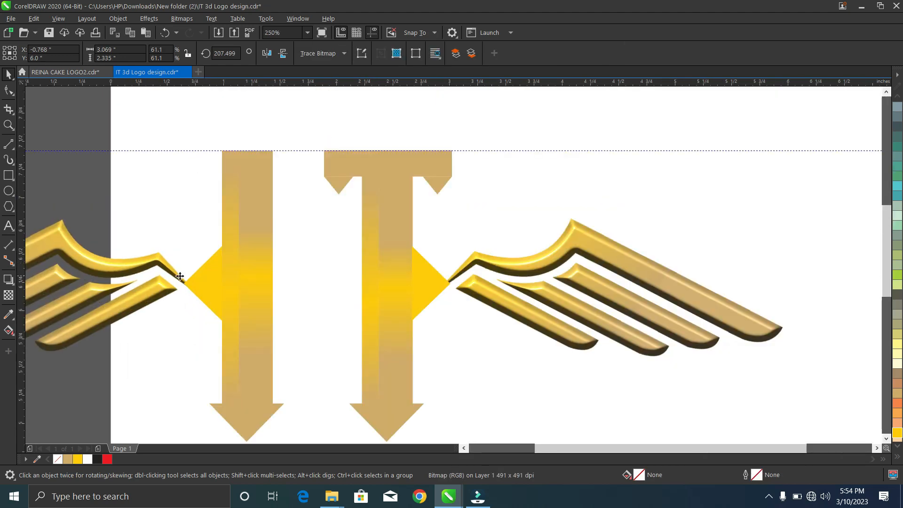
- Move the blue and green leaf image onto the page beside the original wing, to about X 7.93 in, Y 6.14 in
{"action": "scroll", "coordinate": [182, 273], "scroll_direction": "down", "scroll_amount": 2}
{"action": "scroll", "coordinate": [191, 281], "scroll_direction": "up", "scroll_amount": 1}
{"action": "left_click_drag", "start_coordinate": [687, 321], "coordinate": [593, 279]}
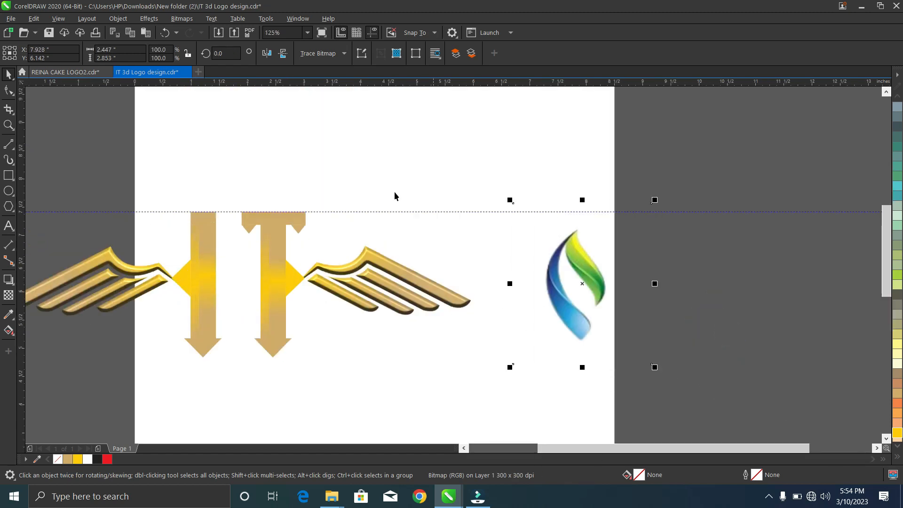
- Draw a closed four-sided outline over the green leaf with straight lines, about 0.34 in wide and 1.35 in high
{"action": "left_click", "coordinate": [12, 146]}
{"action": "scroll", "coordinate": [577, 234], "scroll_direction": "up", "scroll_amount": 2}
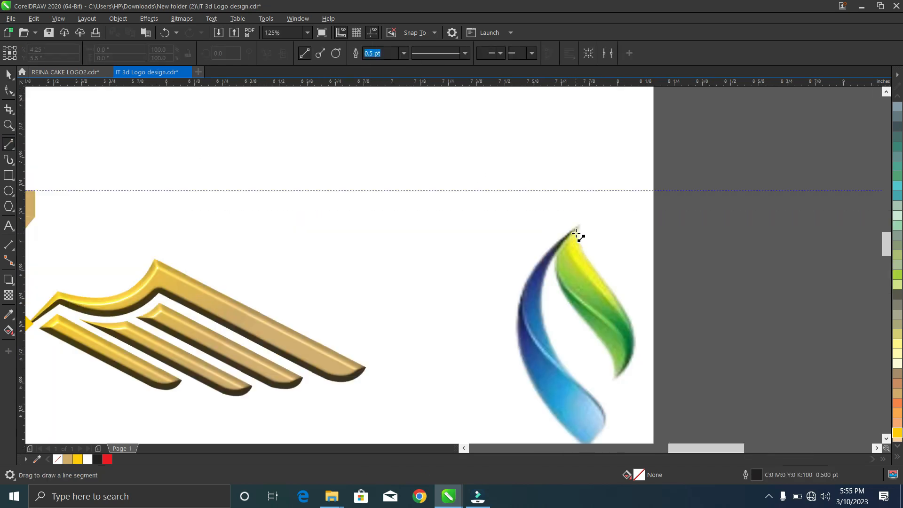
{"action": "left_click_drag", "start_coordinate": [580, 220], "coordinate": [659, 367]}
{"action": "scroll", "coordinate": [672, 414], "scroll_direction": "down", "scroll_amount": 2}
{"action": "left_click_drag", "start_coordinate": [687, 462], "coordinate": [589, 308]}
{"action": "left_click_drag", "start_coordinate": [589, 308], "coordinate": [578, 125]}
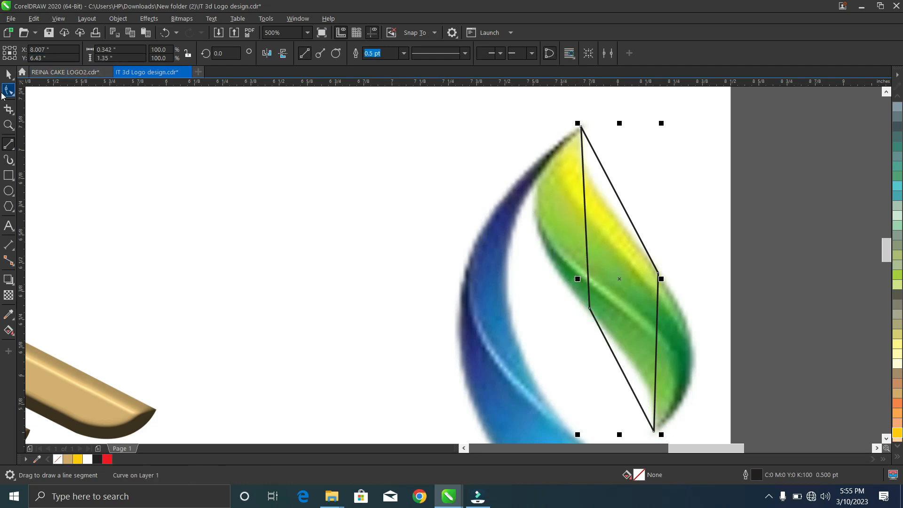
- Convert the outline's two lower sides to curves and bend them along the lower edges of the green leaf
{"action": "left_click", "coordinate": [8, 92]}
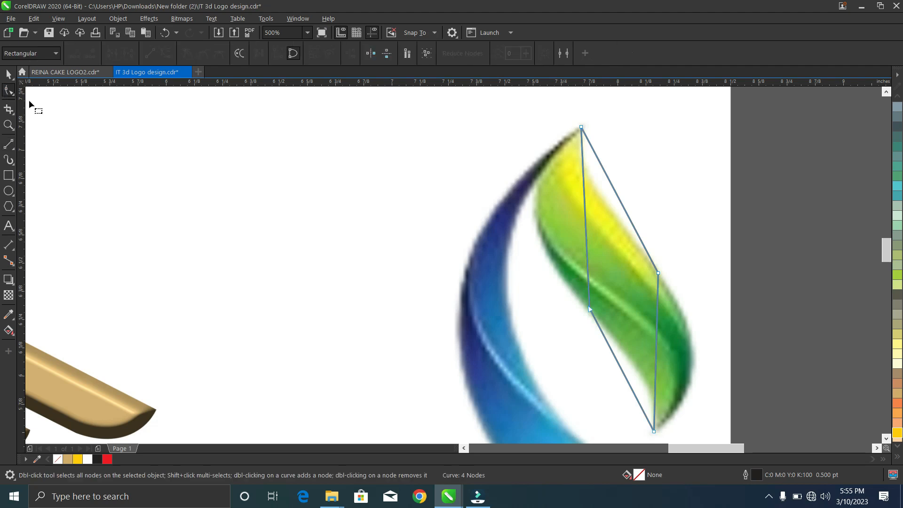
{"action": "right_click", "coordinate": [656, 328]}
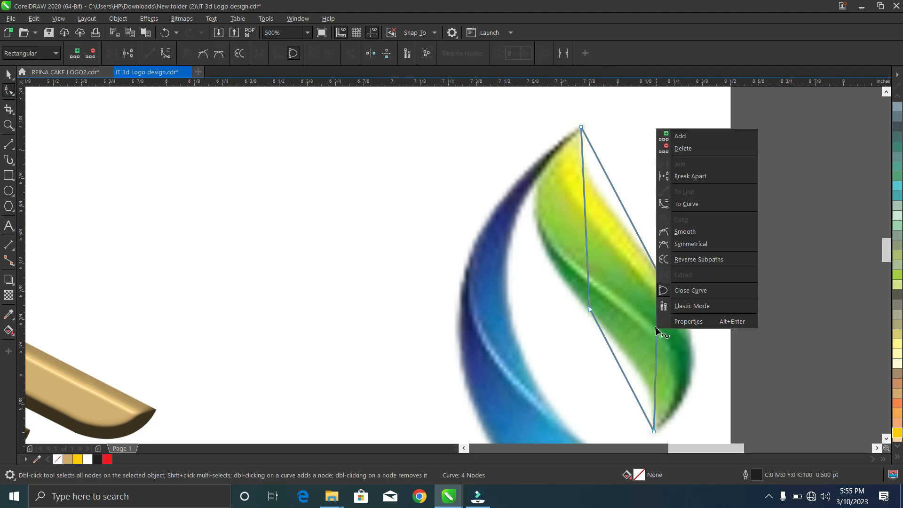
{"action": "left_click", "coordinate": [682, 203]}
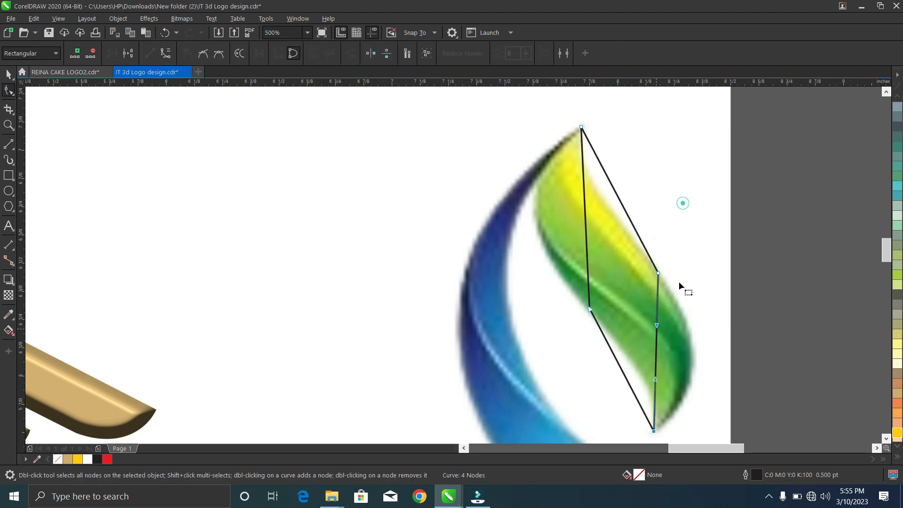
{"action": "left_click", "coordinate": [657, 345]}
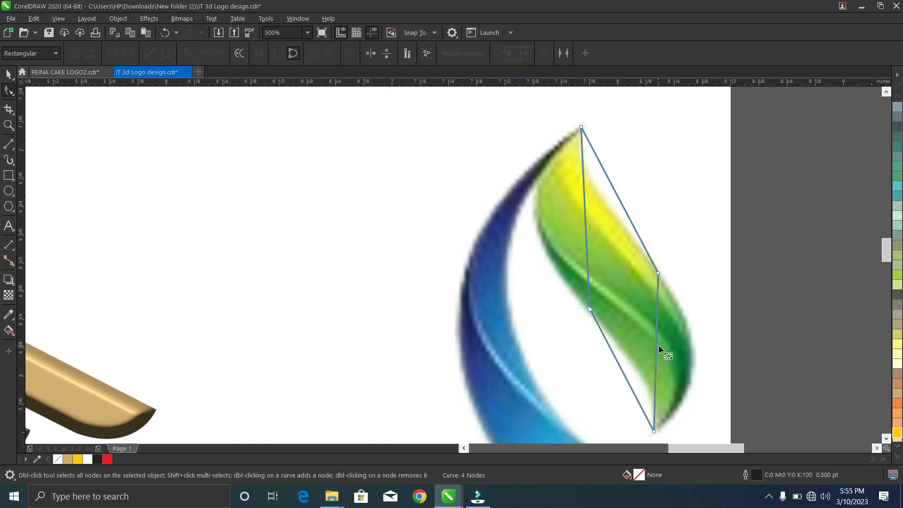
{"action": "left_click_drag", "start_coordinate": [660, 350], "coordinate": [692, 362]}
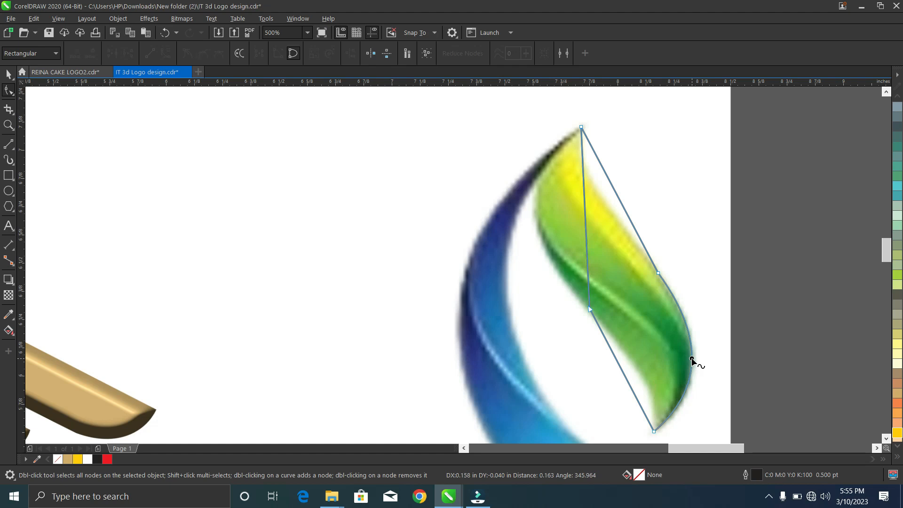
{"action": "right_click", "coordinate": [618, 362]}
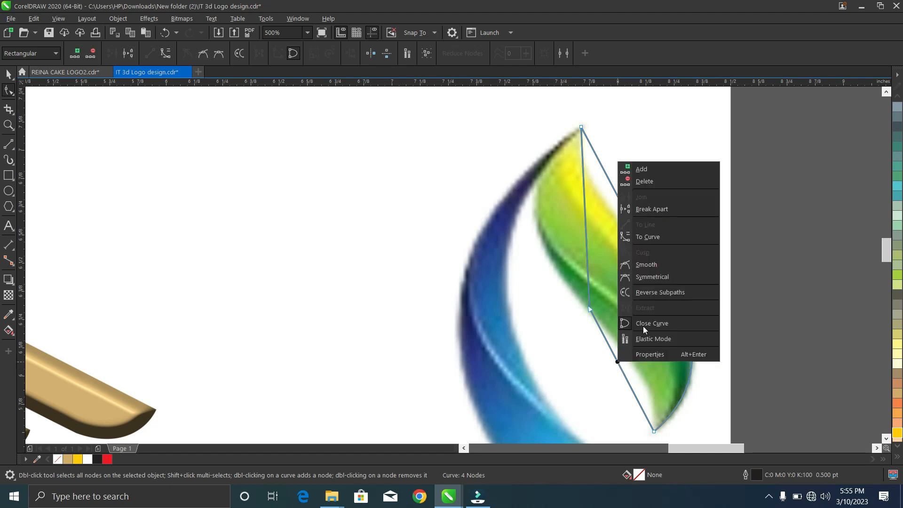
{"action": "left_click", "coordinate": [648, 236]}
{"action": "left_click_drag", "start_coordinate": [618, 368], "coordinate": [644, 379]}
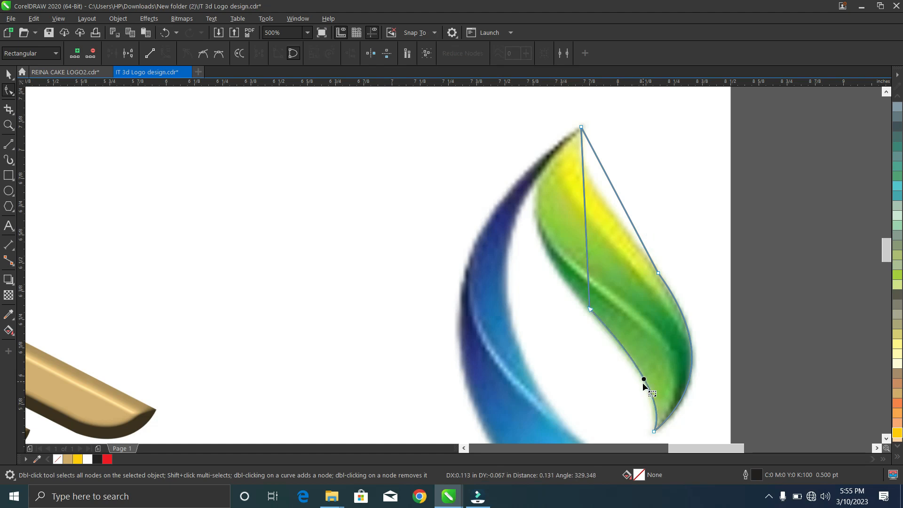
- Convert the outline's two upper sides to curves and bend them along the upper edges of the green leaf
{"action": "right_click", "coordinate": [586, 229]}
{"action": "left_click", "coordinate": [629, 296]}
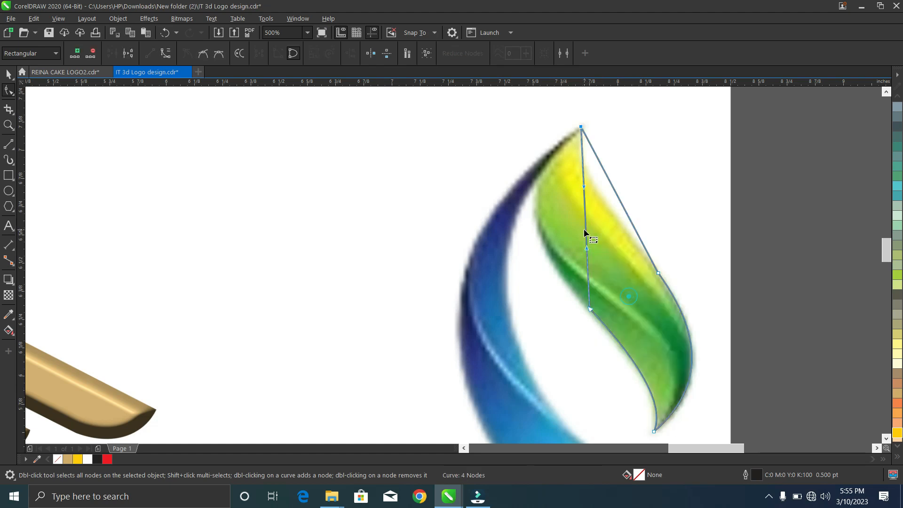
{"action": "left_click", "coordinate": [585, 222]}
{"action": "left_click_drag", "start_coordinate": [585, 222], "coordinate": [539, 222]}
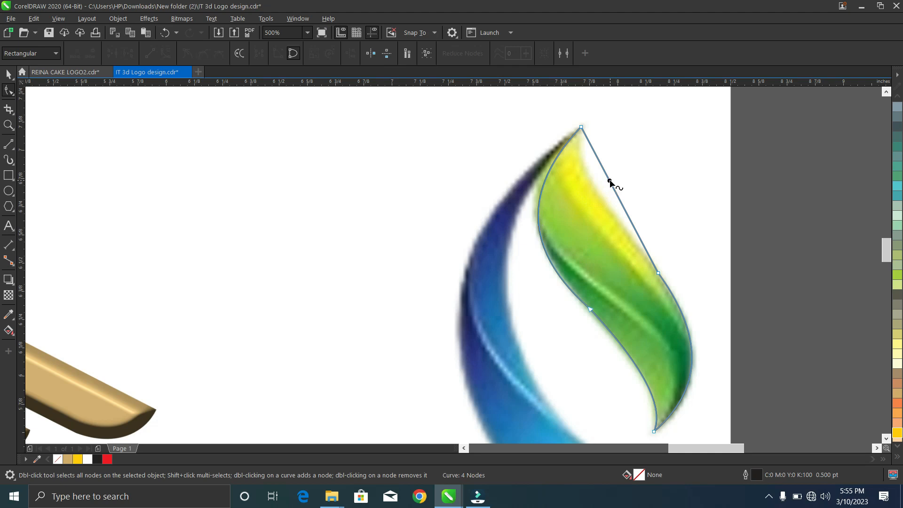
{"action": "right_click", "coordinate": [610, 181]}
{"action": "left_click", "coordinate": [640, 256]}
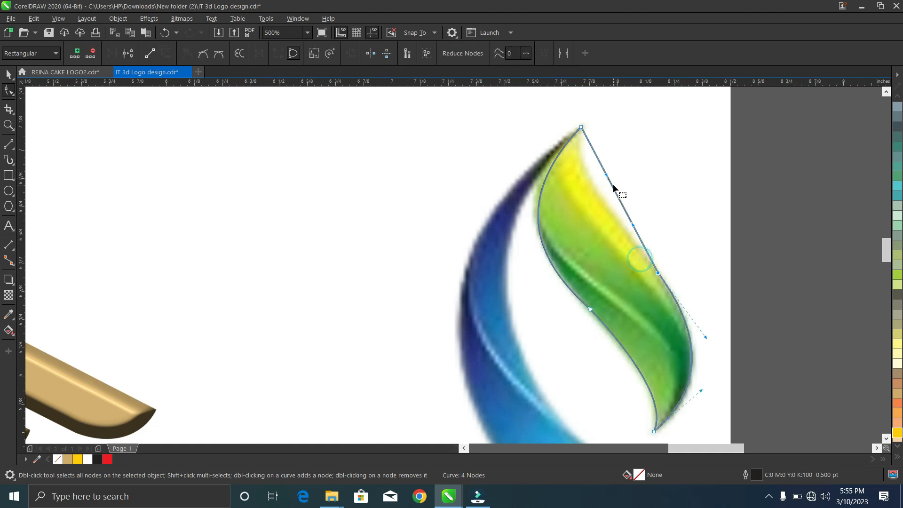
{"action": "left_click_drag", "start_coordinate": [614, 188], "coordinate": [594, 184]}
{"action": "scroll", "coordinate": [605, 194], "scroll_direction": "down", "scroll_amount": 2}
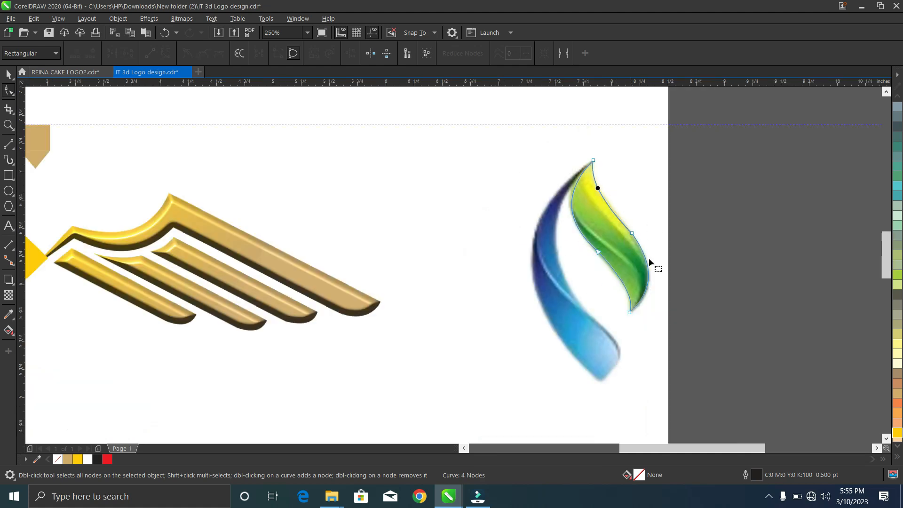
- Delete the two middle nodes of the leaf outline so that only the nodes at its tips remain
{"action": "scroll", "coordinate": [627, 257], "scroll_direction": "up", "scroll_amount": 2}
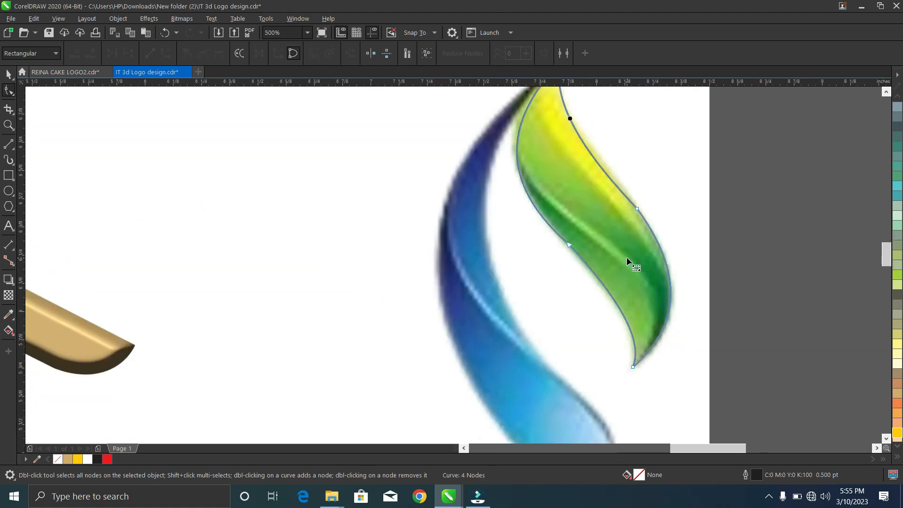
{"action": "scroll", "coordinate": [636, 210], "scroll_direction": "up", "scroll_amount": 2}
{"action": "right_click", "coordinate": [636, 207]}
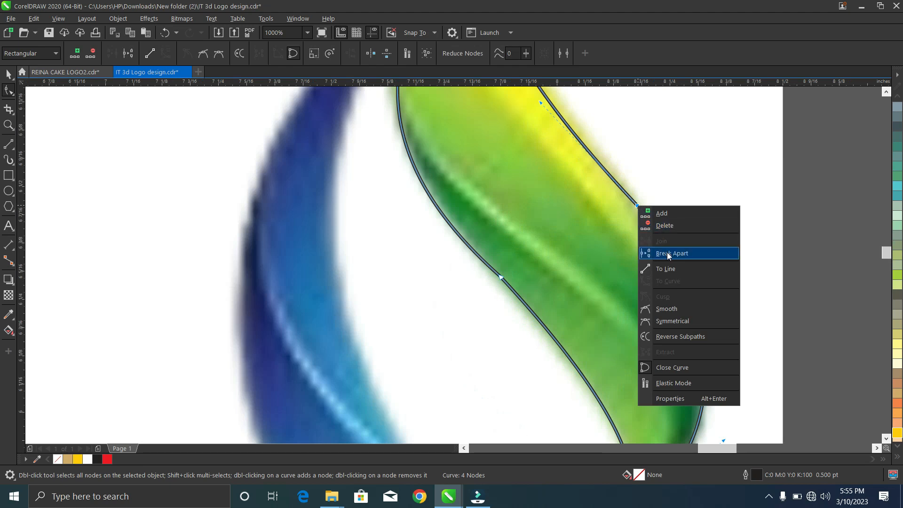
{"action": "left_click", "coordinate": [657, 225]}
{"action": "scroll", "coordinate": [656, 223], "scroll_direction": "down", "scroll_amount": 4}
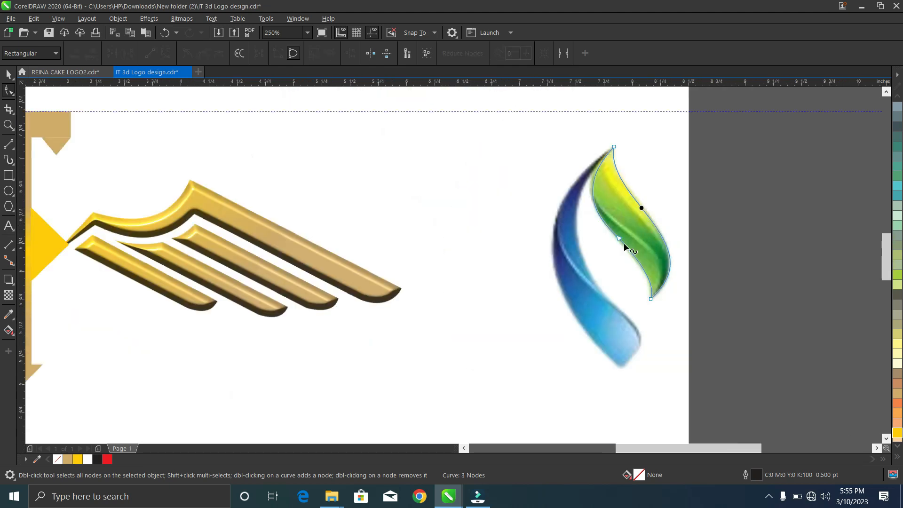
{"action": "scroll", "coordinate": [623, 242], "scroll_direction": "up", "scroll_amount": 4}
{"action": "right_click", "coordinate": [614, 219]}
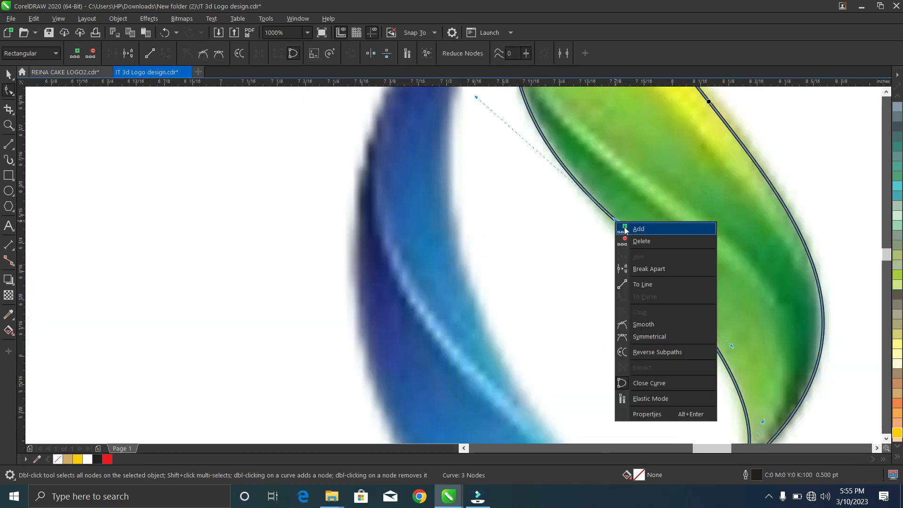
{"action": "left_click", "coordinate": [638, 241]}
{"action": "key", "text": "Delete"}
{"action": "scroll", "coordinate": [638, 240], "scroll_direction": "down", "scroll_amount": 2}
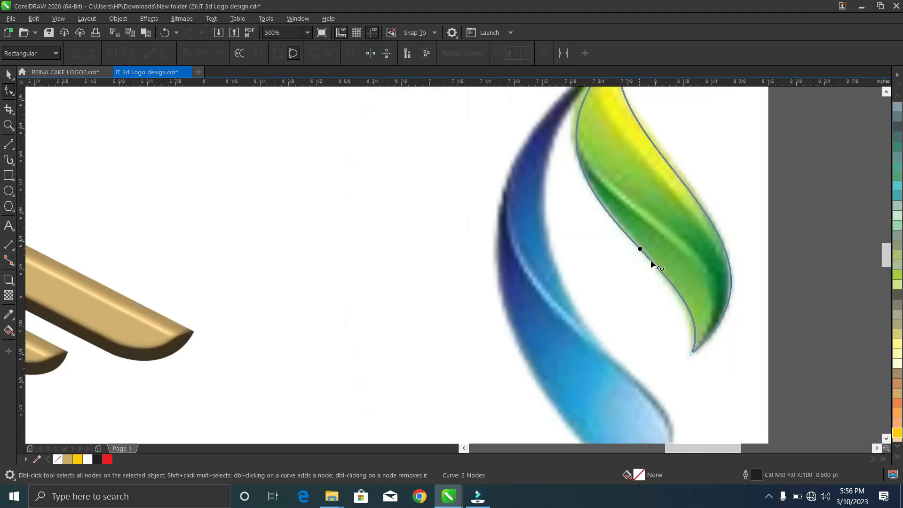
{"action": "scroll", "coordinate": [663, 247], "scroll_direction": "down", "scroll_amount": 4}
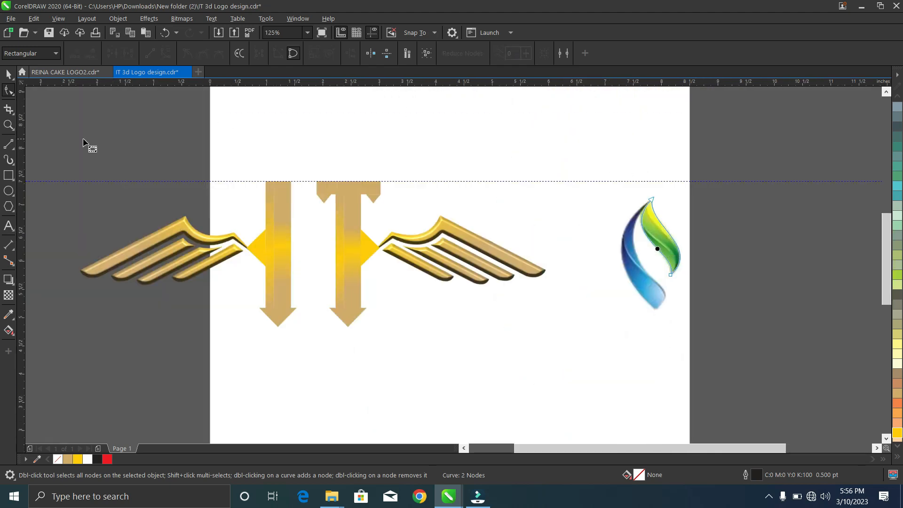
- Move the leaf outline off the image to below the original wing, at about X 4.89 in, Y 4.88 in
{"action": "left_click", "coordinate": [8, 75]}
{"action": "left_click_drag", "start_coordinate": [661, 236], "coordinate": [487, 324]}
{"action": "scroll", "coordinate": [486, 325], "scroll_direction": "down", "scroll_amount": 2}
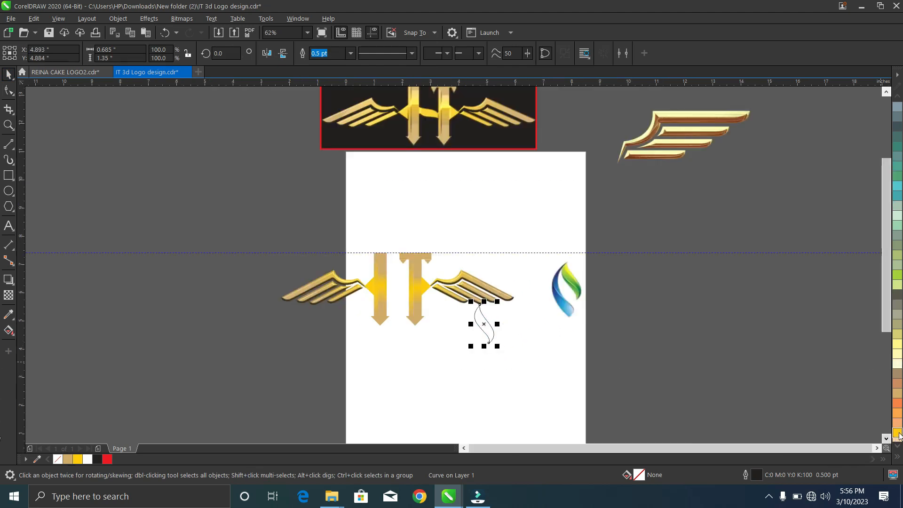
- Fill the leaf shape with golden yellow (C0 M20 Y100 K0) and remove its outline
{"action": "left_click", "coordinate": [897, 433]}
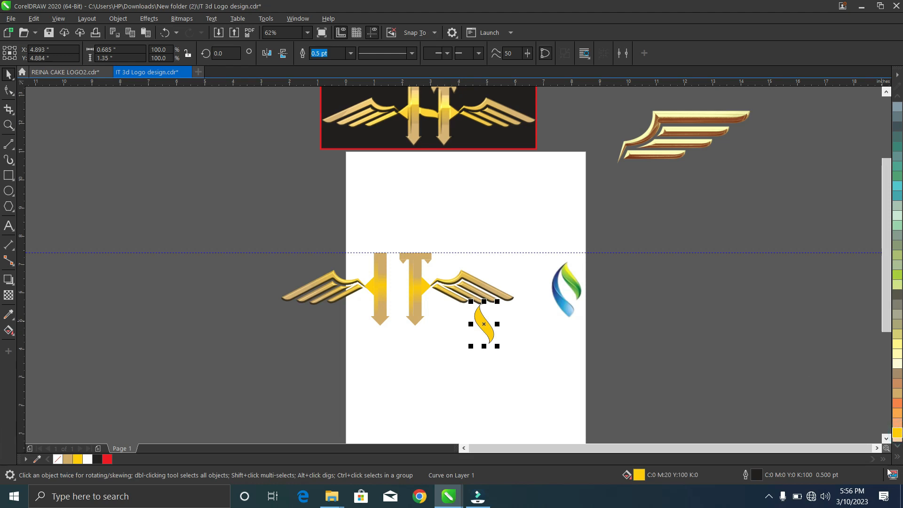
{"action": "left_click", "coordinate": [897, 458]}
{"action": "right_click", "coordinate": [866, 97]}
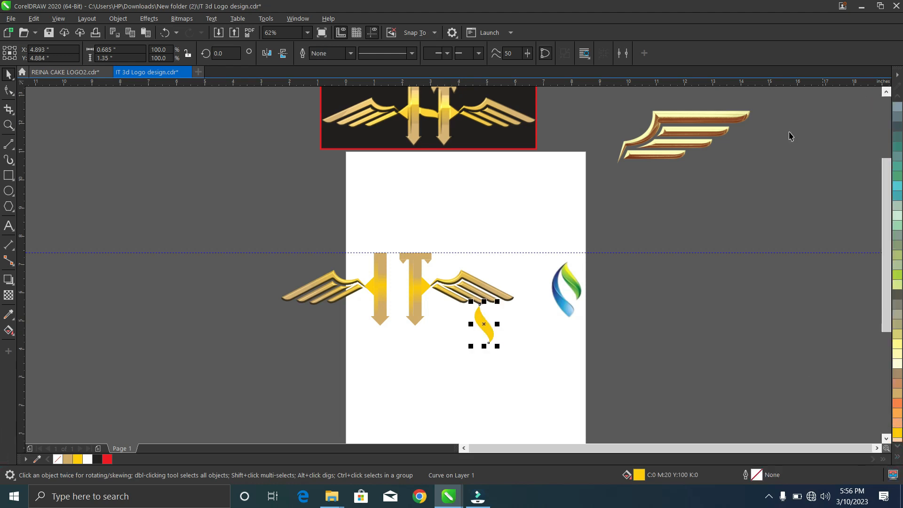
- Place the yellow leaf shape between the H and T stems and rotate it to about 54.7° as a wavy crossbar
{"action": "left_click_drag", "start_coordinate": [474, 331], "coordinate": [396, 288]}
{"action": "scroll", "coordinate": [397, 288], "scroll_direction": "up", "scroll_amount": 3}
{"action": "left_click", "coordinate": [403, 312]}
{"action": "left_click_drag", "start_coordinate": [412, 326], "coordinate": [443, 294]}
{"action": "scroll", "coordinate": [427, 283], "scroll_direction": "up", "scroll_amount": 3}
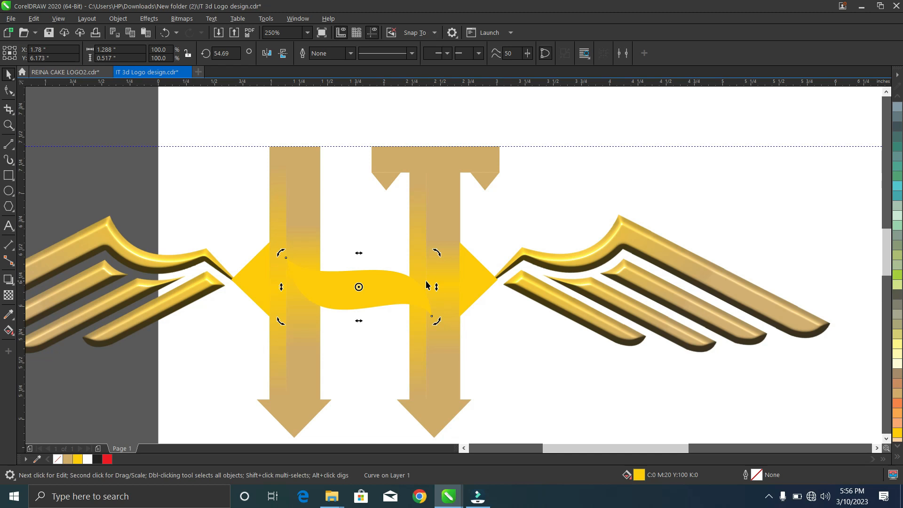
- Send the yellow wavy crossbar behind the two letter stems and keep it selected for resizing
{"action": "key", "text": "shift+Page_Down"}
{"action": "scroll", "coordinate": [362, 305], "scroll_direction": "down", "scroll_amount": 2}
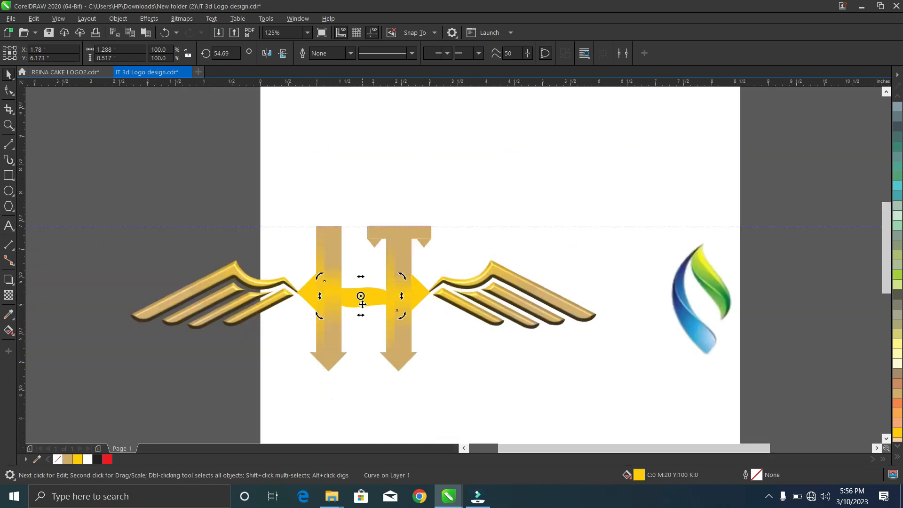
{"action": "left_click", "coordinate": [363, 299]}
{"action": "scroll", "coordinate": [363, 300], "scroll_direction": "up", "scroll_amount": 4}
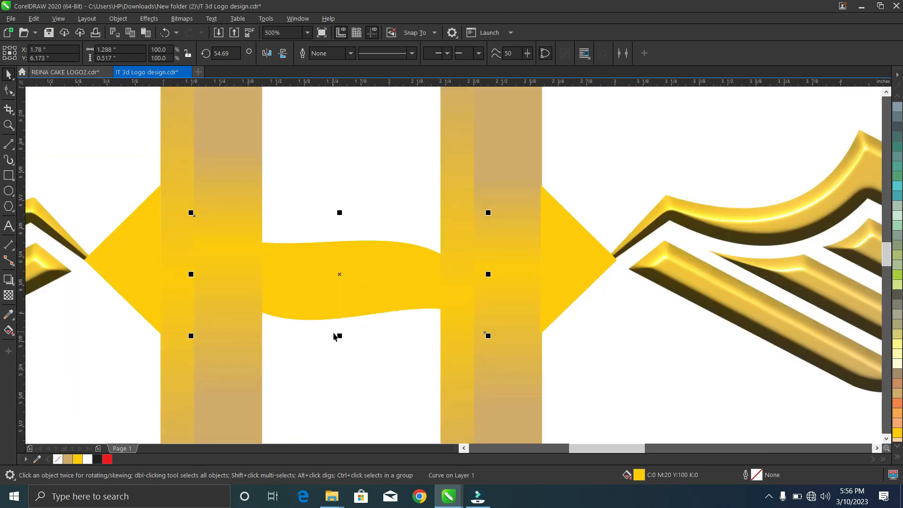
- Stretch the wavy yellow crossbar downward to a height of about 0.603 in
{"action": "left_click_drag", "start_coordinate": [340, 337], "coordinate": [336, 356]}
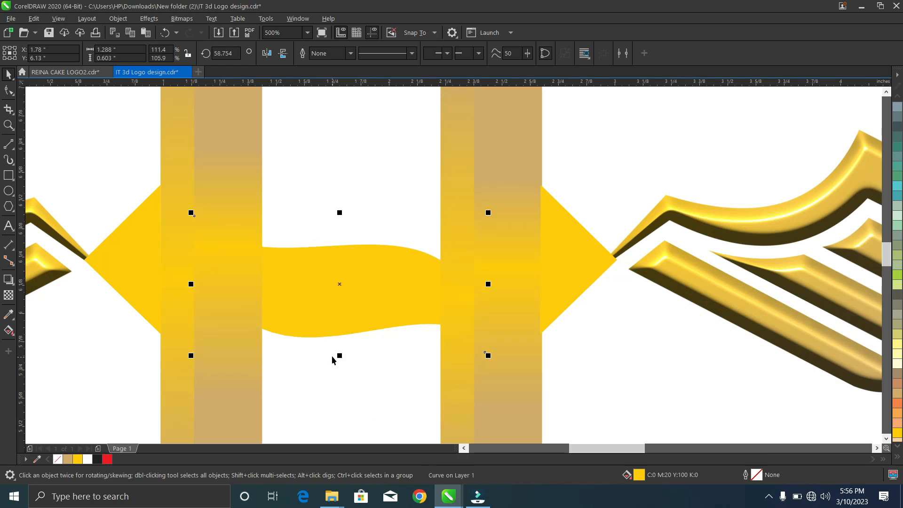
{"action": "scroll", "coordinate": [349, 321], "scroll_direction": "down", "scroll_amount": 2}
{"action": "scroll", "coordinate": [349, 321], "scroll_direction": "down", "scroll_amount": 4}
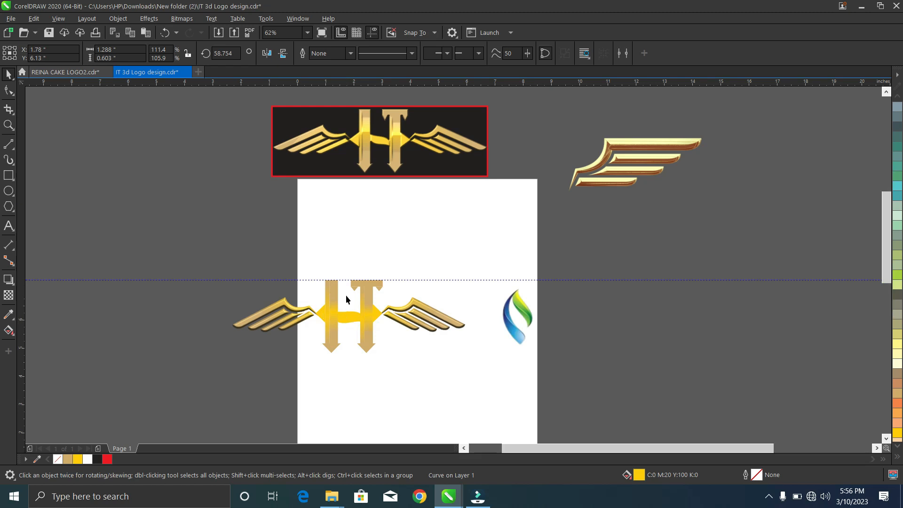
{"action": "scroll", "coordinate": [347, 303], "scroll_direction": "up", "scroll_amount": 2}
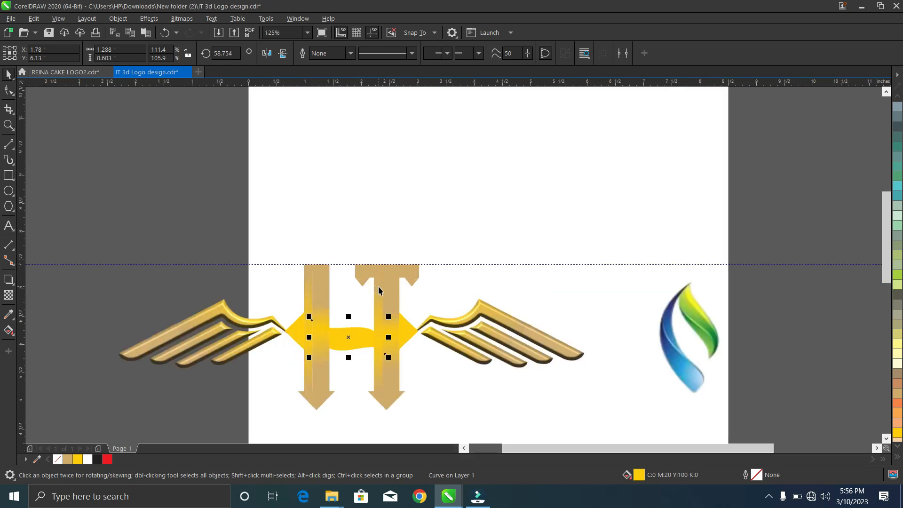
- Select all the letter and crossbar shapes between the wings and convert them to a single 300 dpi bitmap
{"action": "left_click_drag", "start_coordinate": [226, 211], "coordinate": [358, 278]}
{"action": "left_click_drag", "start_coordinate": [261, 211], "coordinate": [442, 426]}
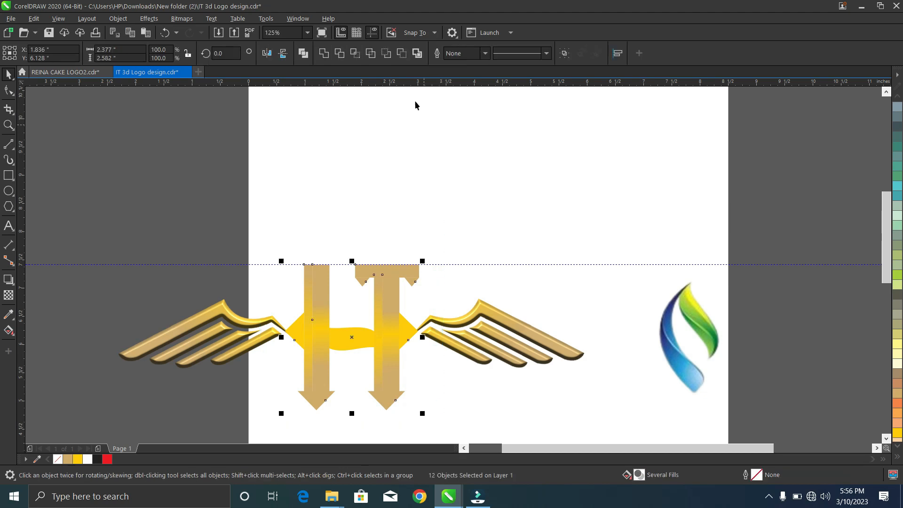
{"action": "left_click", "coordinate": [183, 19]}
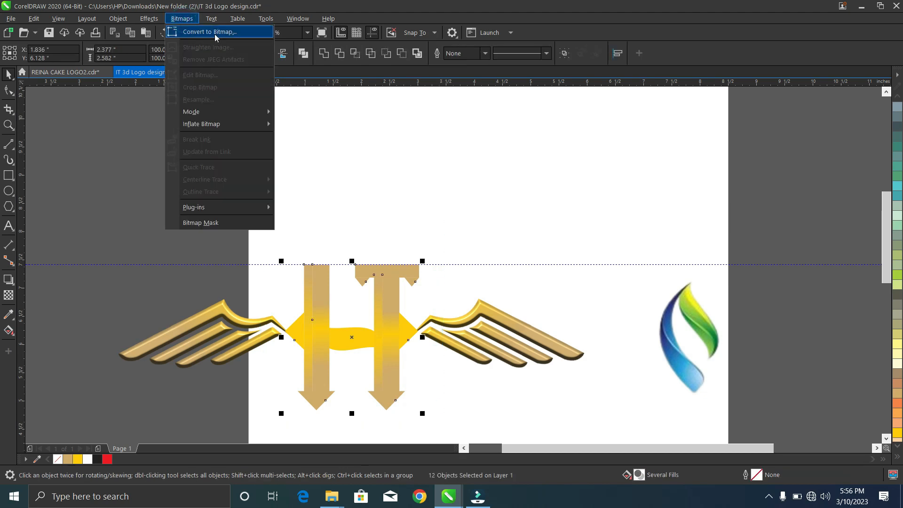
{"action": "left_click", "coordinate": [216, 38]}
{"action": "left_click", "coordinate": [451, 306]}
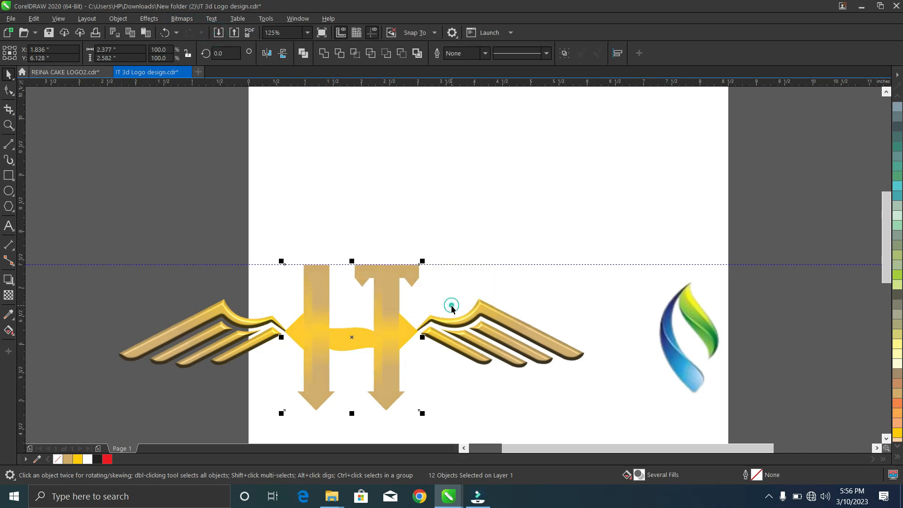
- Start a Plastic texture effect on the HT bitmap with Depth 56 and Highlight 71, keeping the letters in view
{"action": "left_click", "coordinate": [148, 18]}
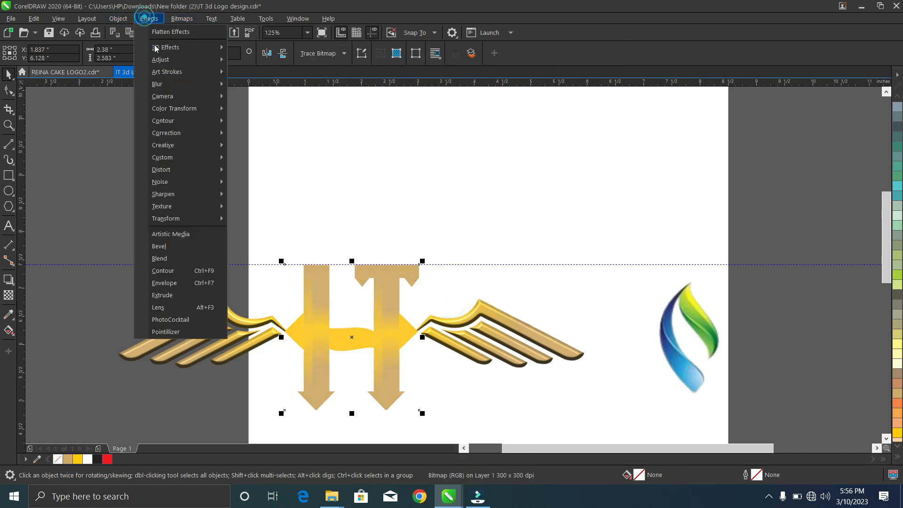
{"action": "left_click", "coordinate": [162, 206]}
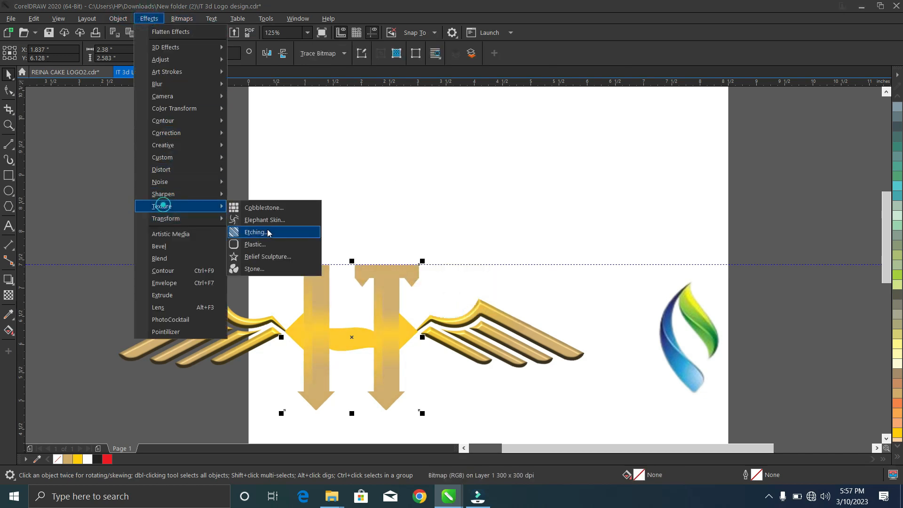
{"action": "left_click", "coordinate": [257, 244]}
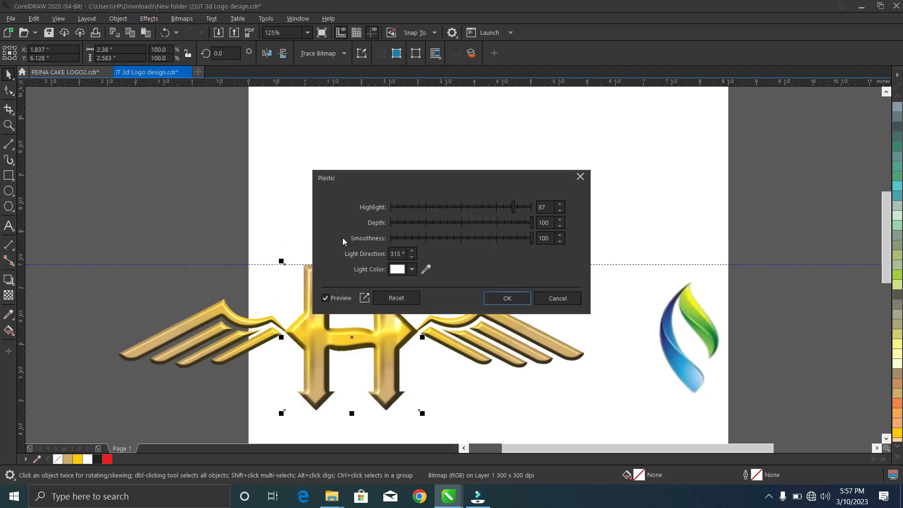
{"action": "left_click_drag", "start_coordinate": [400, 186], "coordinate": [513, 106]}
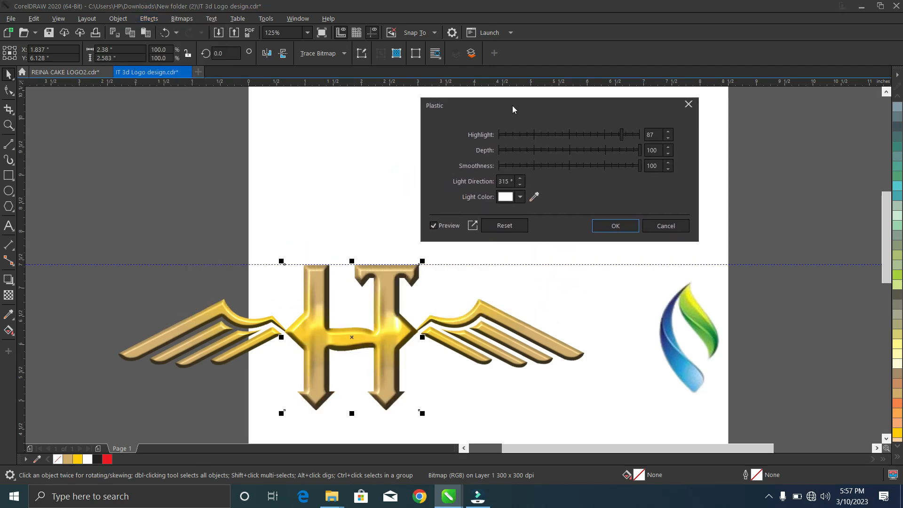
{"action": "left_click", "coordinate": [611, 149]}
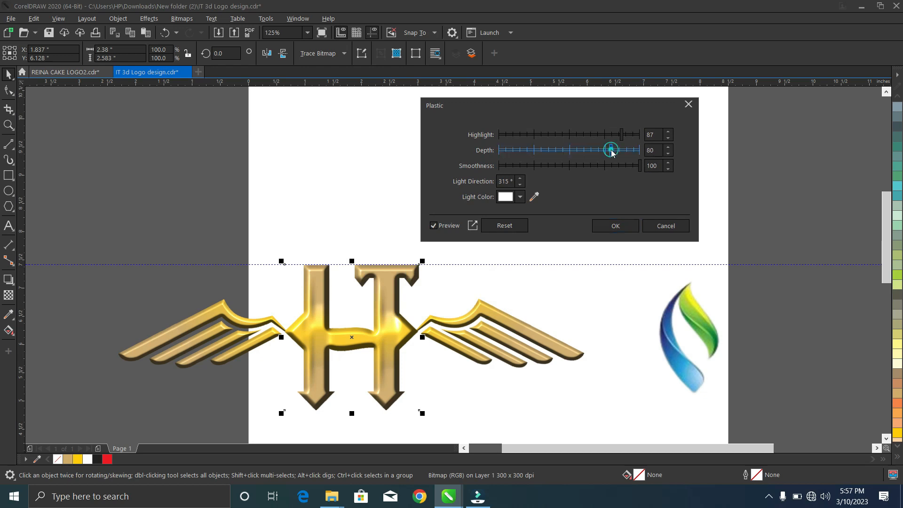
{"action": "left_click", "coordinate": [577, 150]}
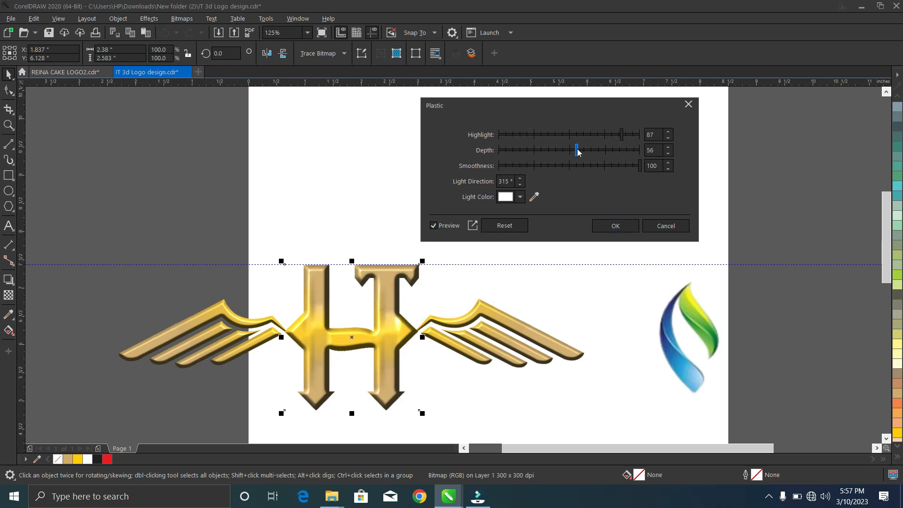
{"action": "left_click", "coordinate": [611, 135]}
{"action": "left_click", "coordinate": [599, 135]}
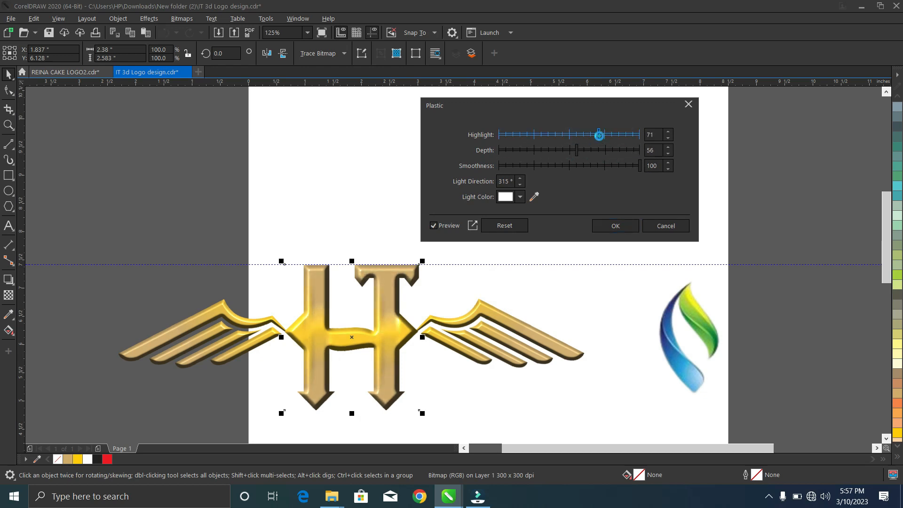
- Set the Plastic effect's Smoothness to 41 and Depth to 87, and apply it to the HT bitmap
{"action": "left_click", "coordinate": [589, 166]}
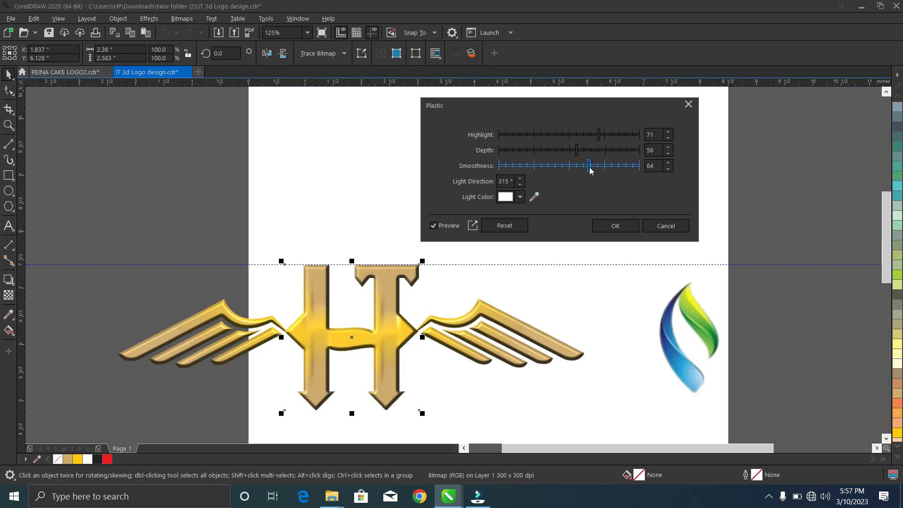
{"action": "left_click", "coordinate": [541, 167]}
{"action": "left_click", "coordinate": [548, 168]}
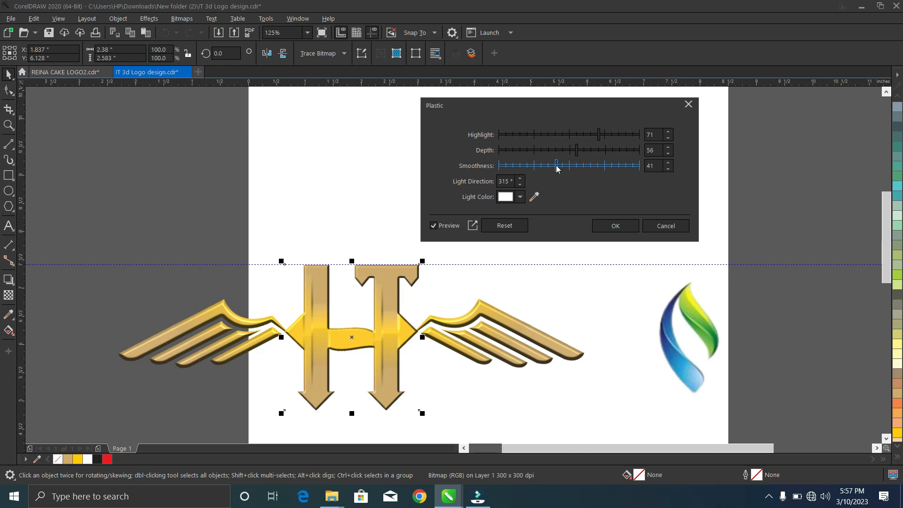
{"action": "left_click_drag", "start_coordinate": [584, 154], "coordinate": [609, 154]}
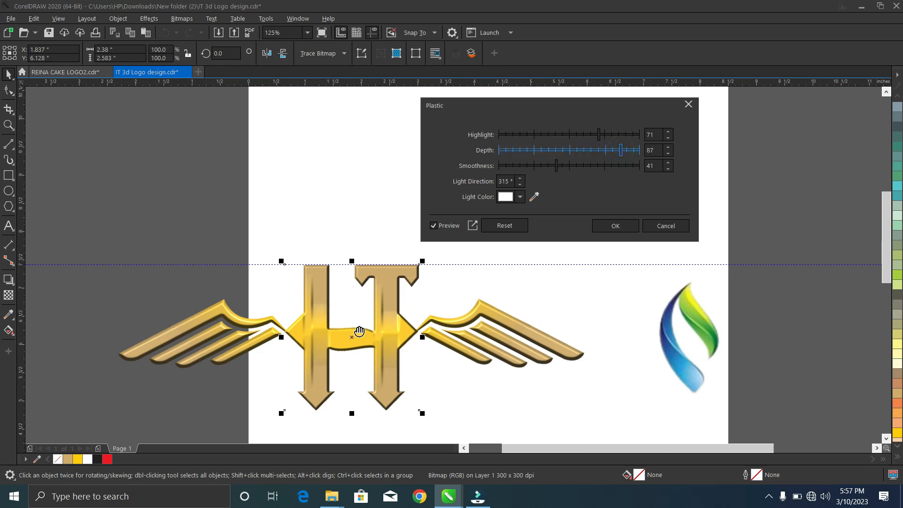
{"action": "left_click", "coordinate": [615, 226]}
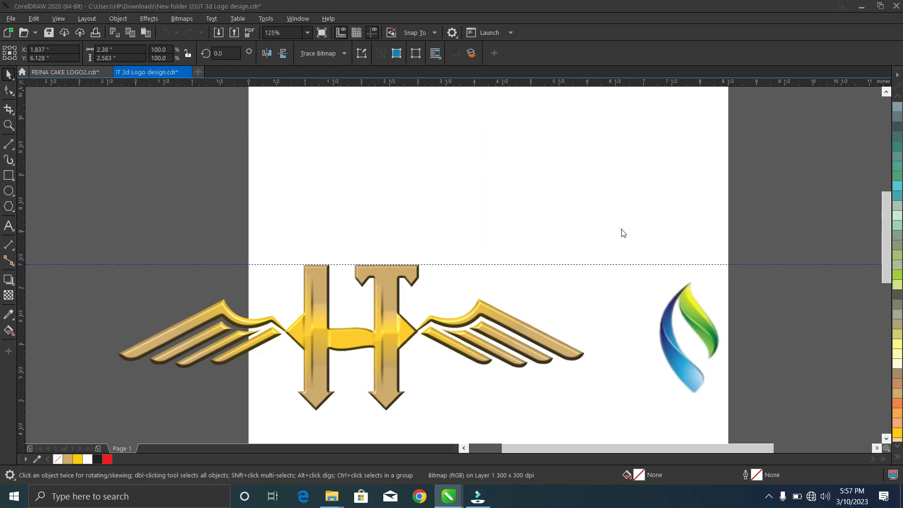
{"action": "scroll", "coordinate": [340, 333], "scroll_direction": "down", "scroll_amount": 3}
{"action": "scroll", "coordinate": [341, 334], "scroll_direction": "up", "scroll_amount": 3}
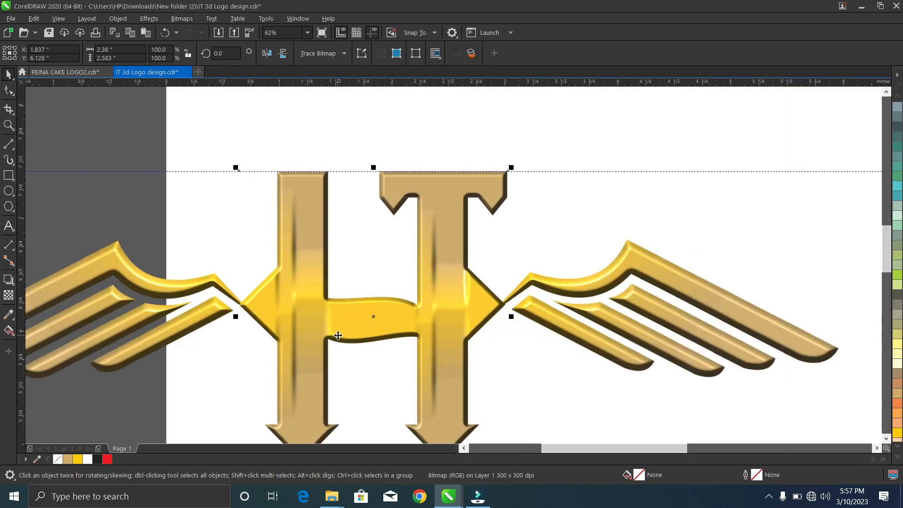
{"action": "scroll", "coordinate": [338, 334], "scroll_direction": "down", "scroll_amount": 3}
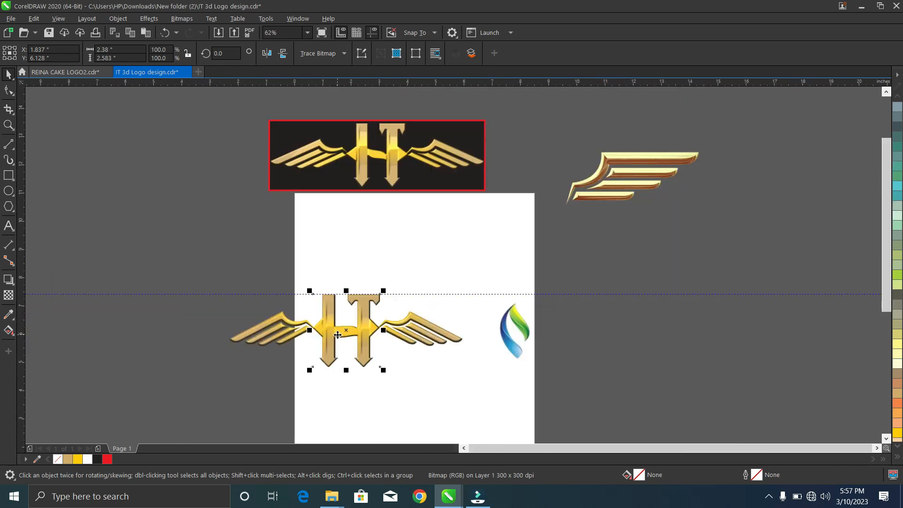
{"action": "scroll", "coordinate": [321, 359], "scroll_direction": "up", "scroll_amount": 3}
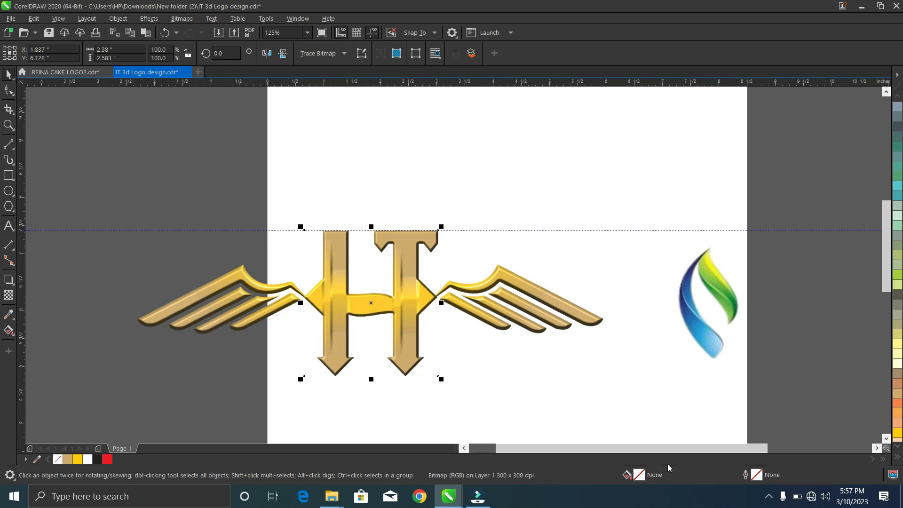
{"action": "left_click", "coordinate": [769, 496]}
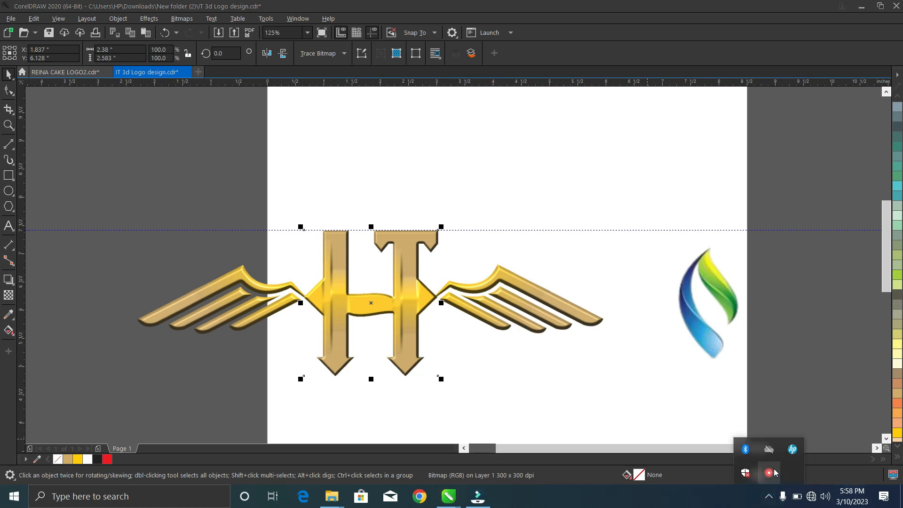